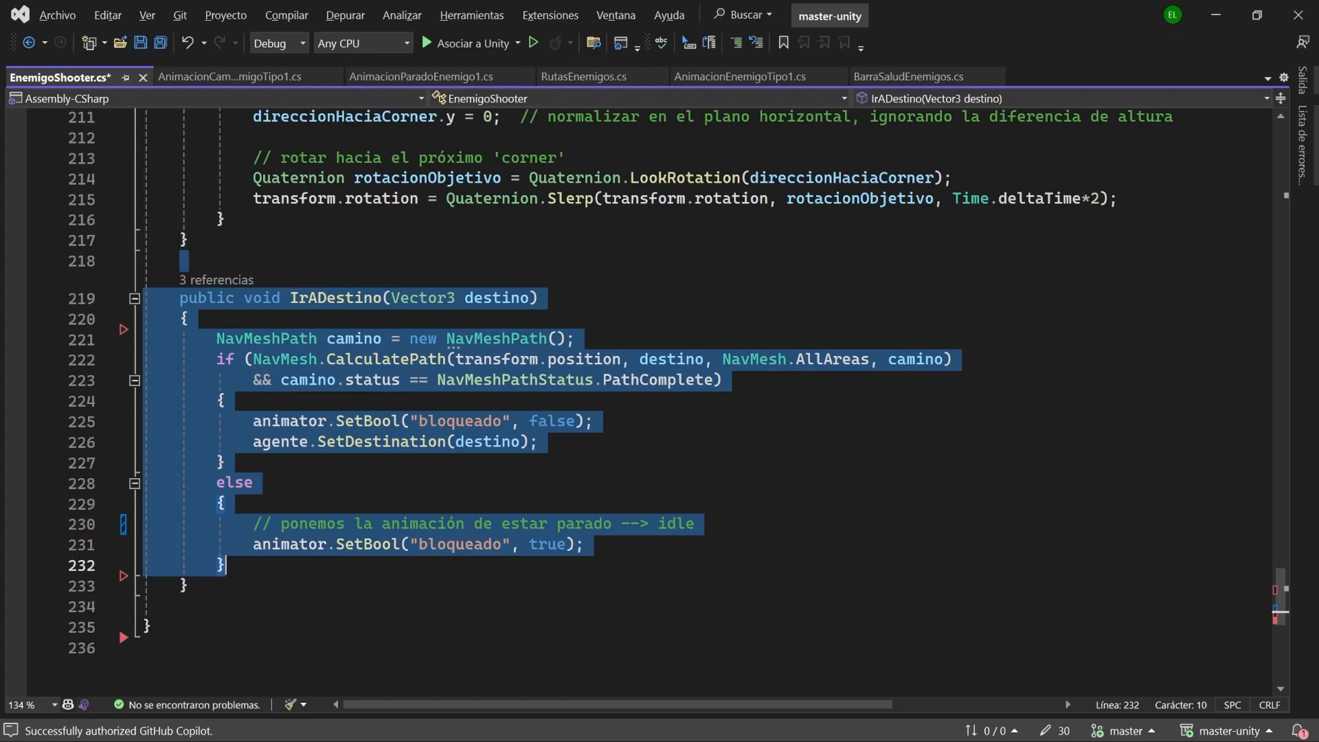
Step: Remove the blank line between the end of the IrADestino method and the class's closing brace
key("Delete")
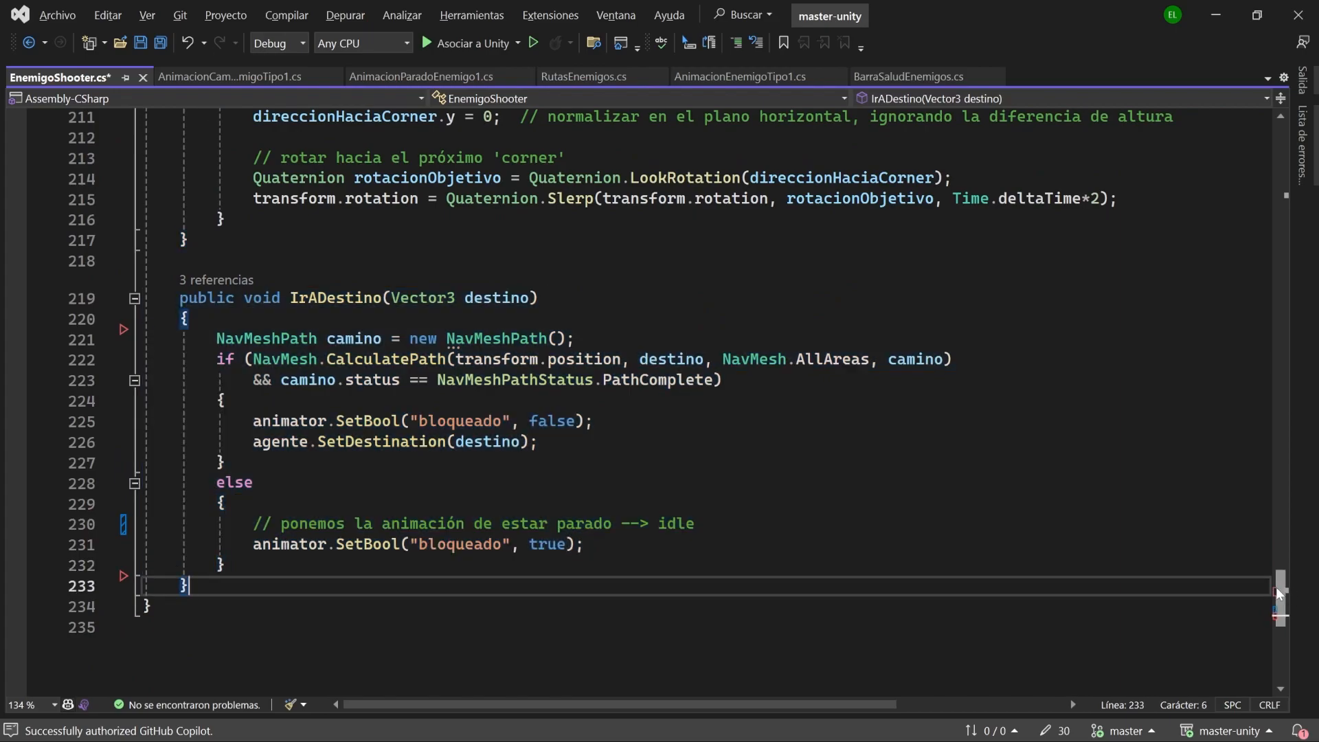
Step: Review the Update method's life regeneration call, player distance calculation and attack-range check
left_click_drag(1276, 587, 1288, 253)
double_click(371, 299)
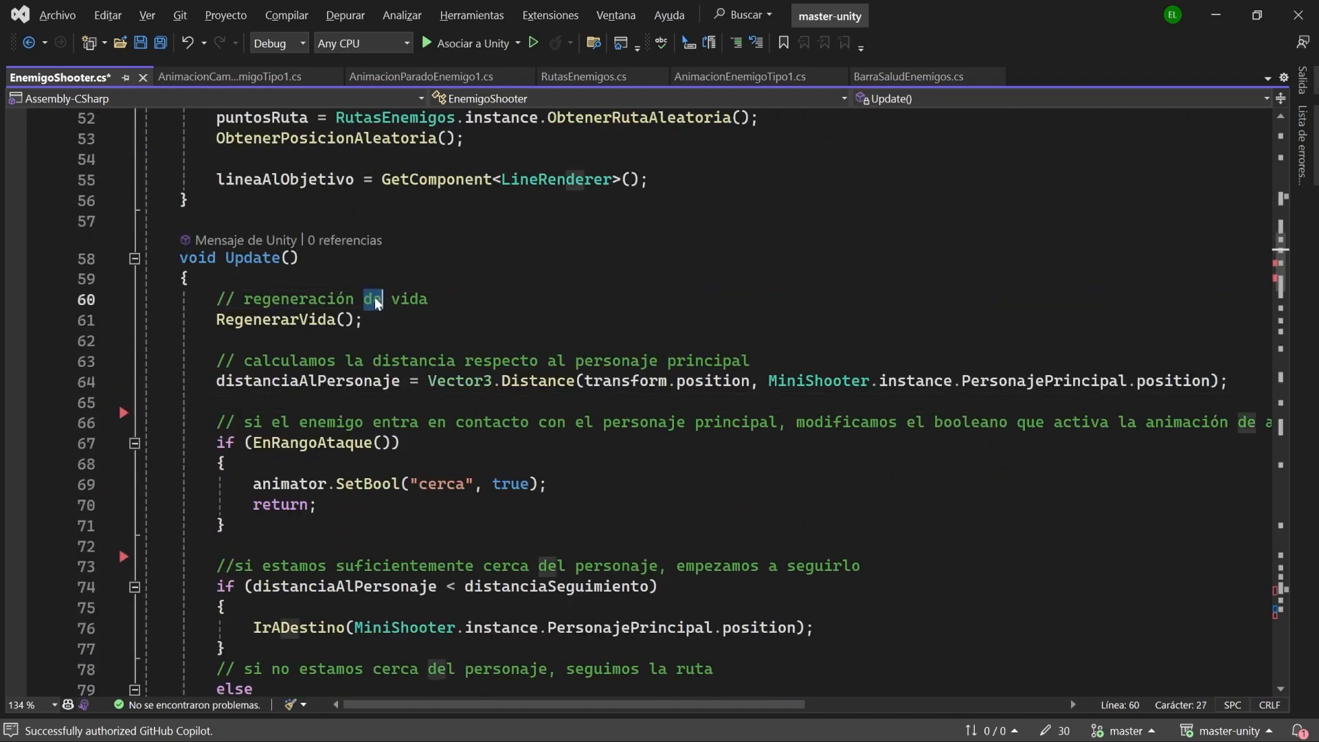
left_click_drag(208, 300, 364, 320)
left_click_drag(217, 361, 235, 402)
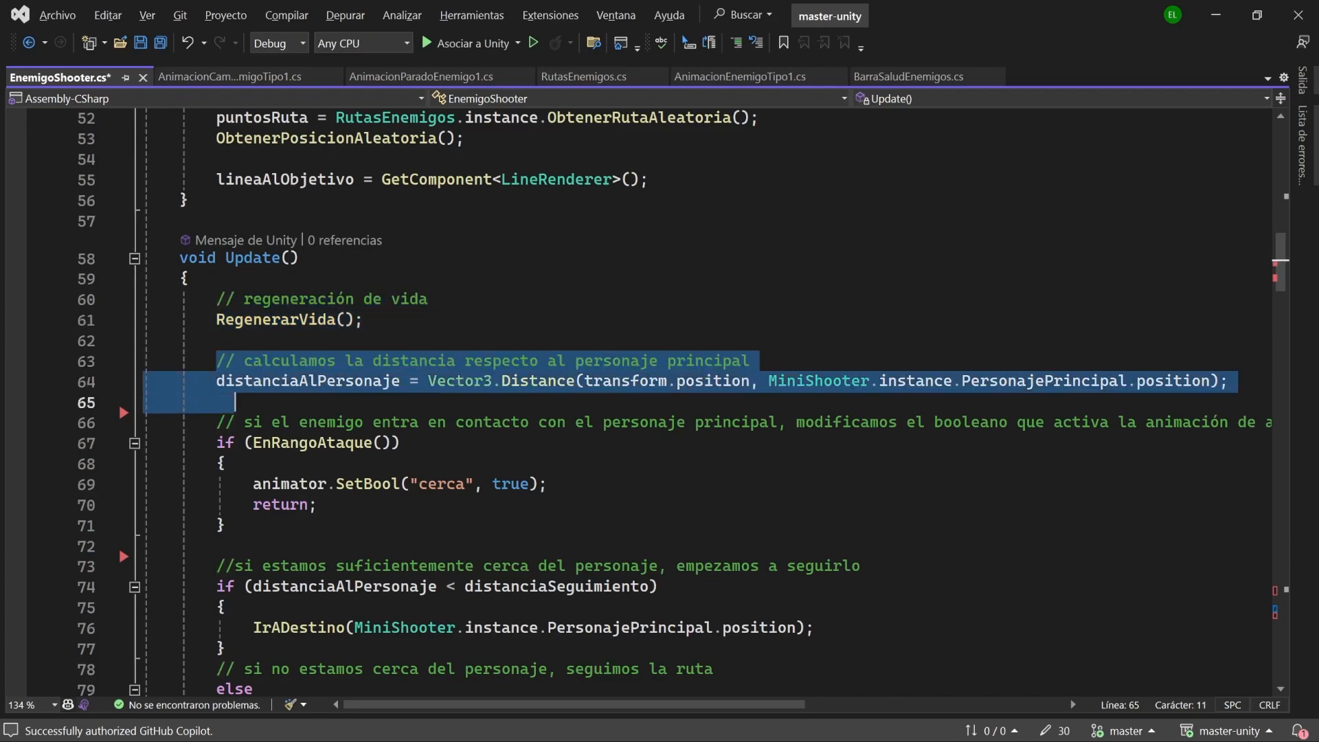
left_click_drag(217, 422, 227, 526)
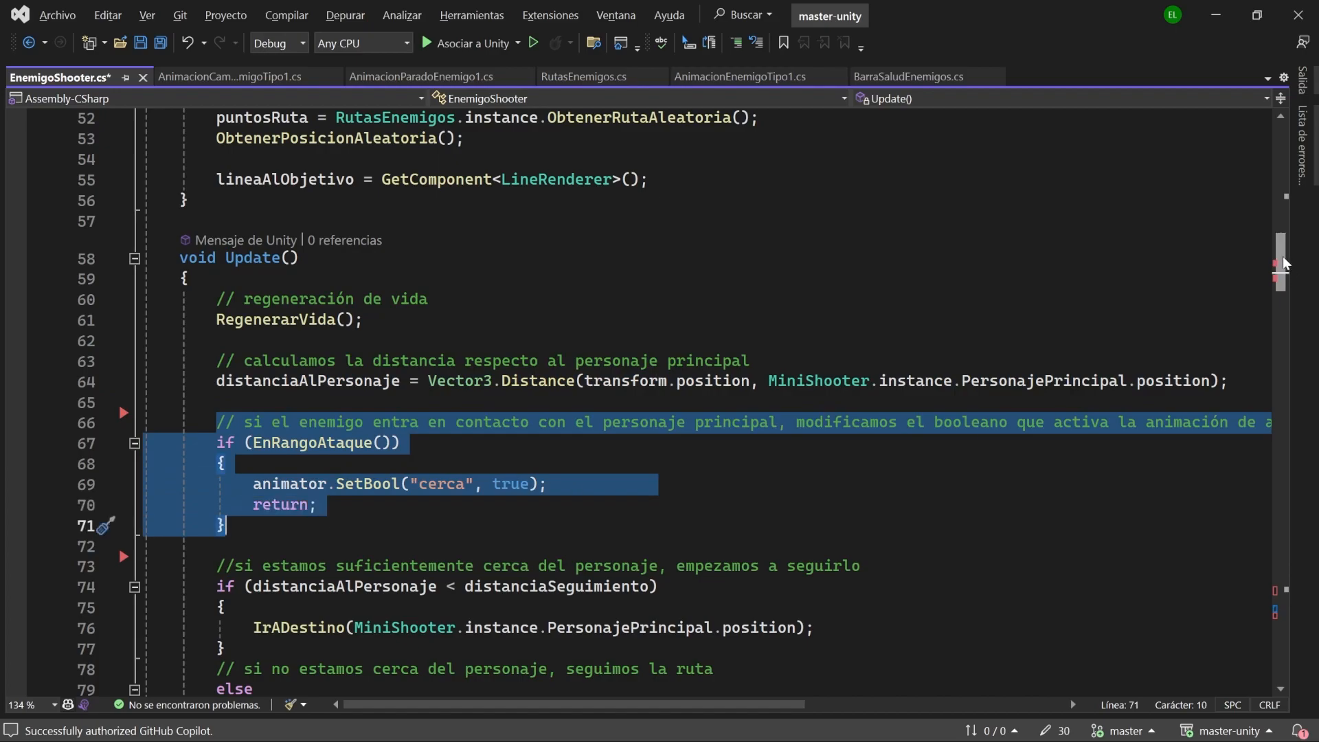
Step: Examine the branch in Update that sends the enemy to the main character's position when within distanciaSeguimiento
scroll(1280, 274, "down", 5)
left_click_drag(208, 220, 226, 528)
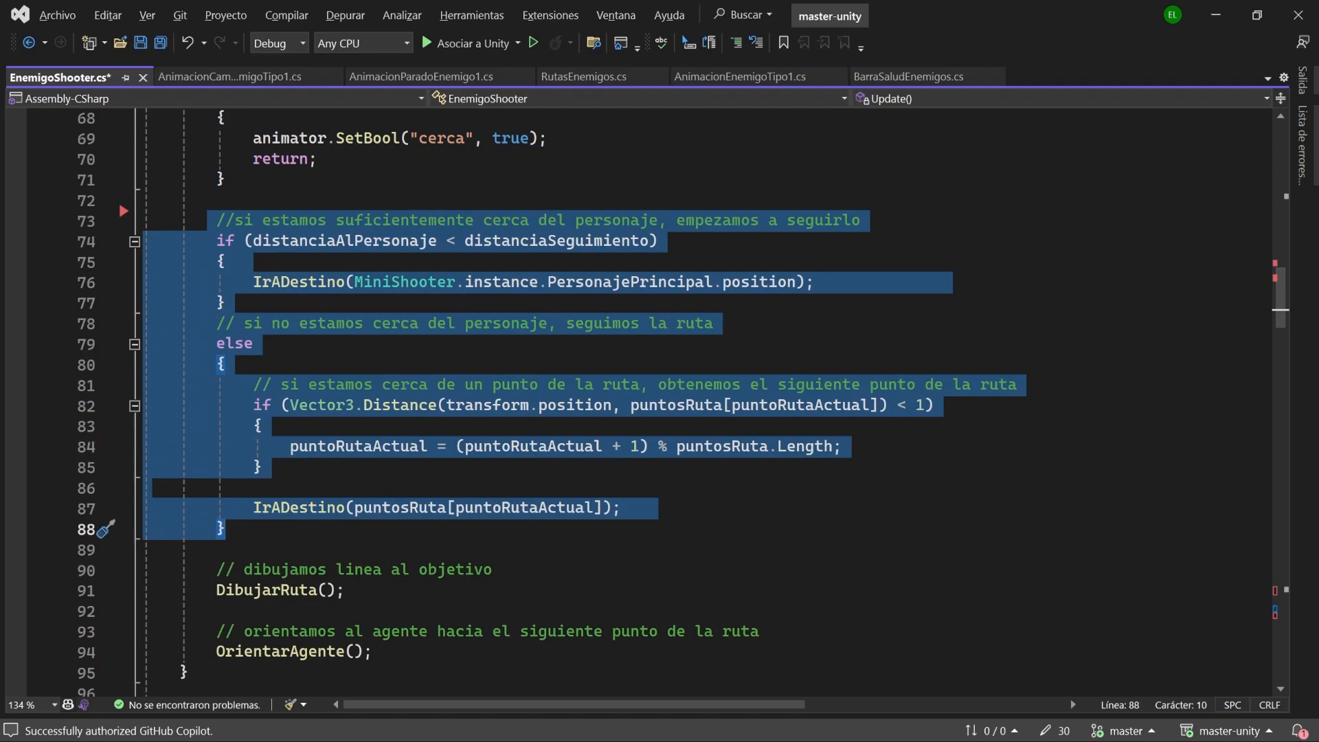
left_click(218, 261)
left_click_drag(208, 240, 659, 240)
left_click_drag(244, 282, 438, 281)
left_click_drag(797, 282, 354, 282)
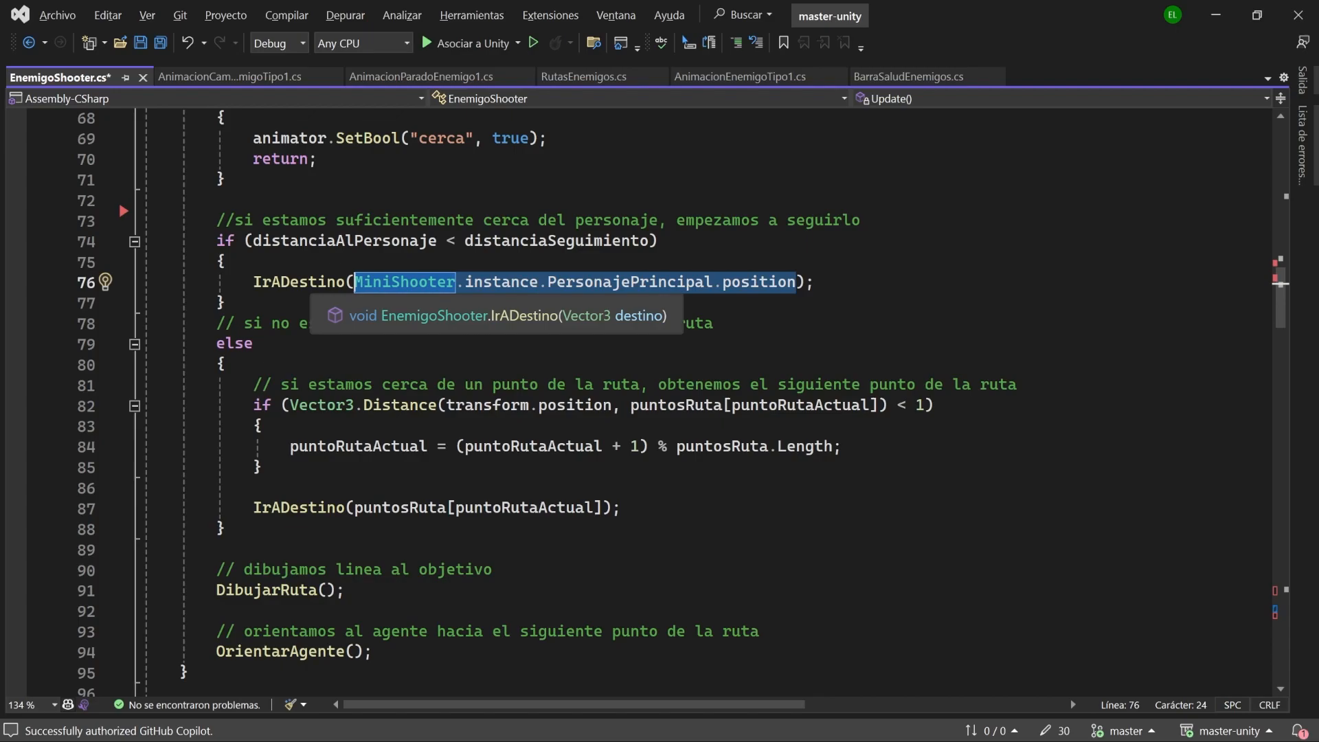
left_click(307, 282)
left_click_drag(354, 281, 804, 282)
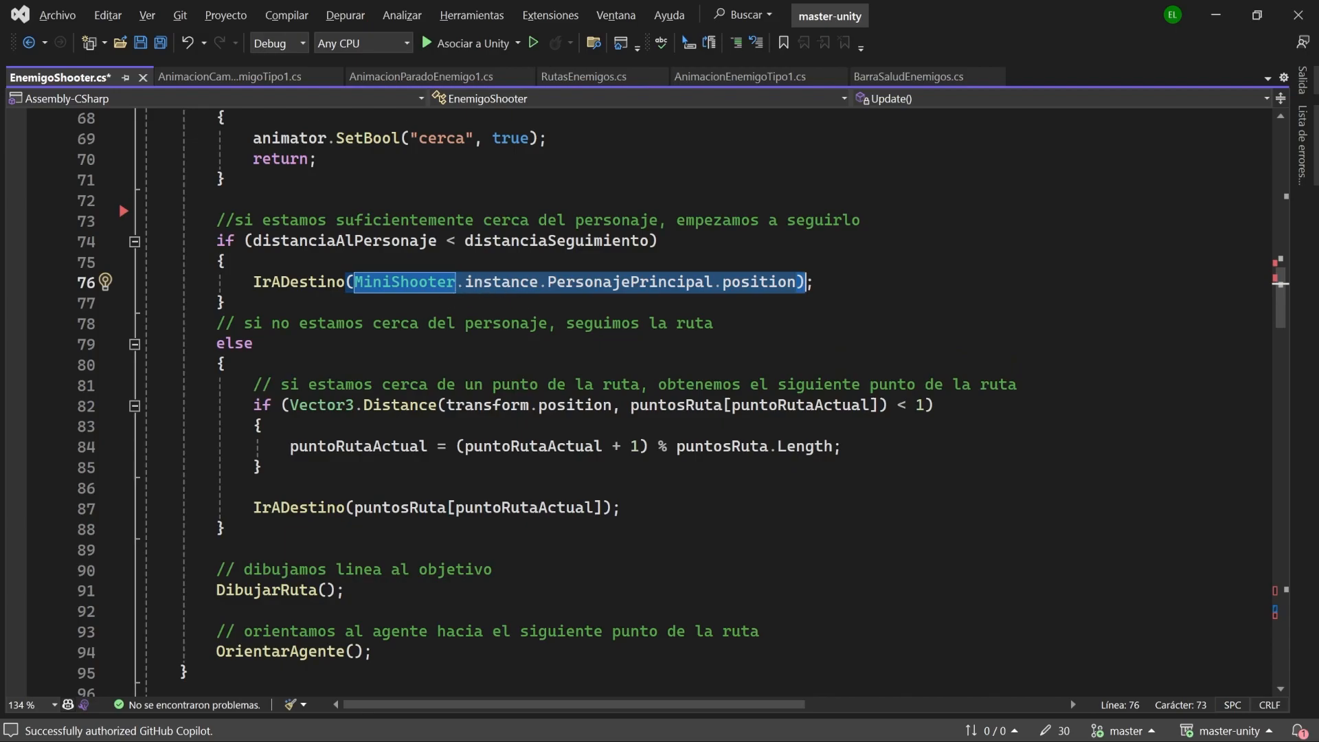
Step: Review the else branch in Update that advances puntoRutaActual and calls IrADestino, and save the script
left_click_drag(209, 343, 649, 508)
left_click(229, 529)
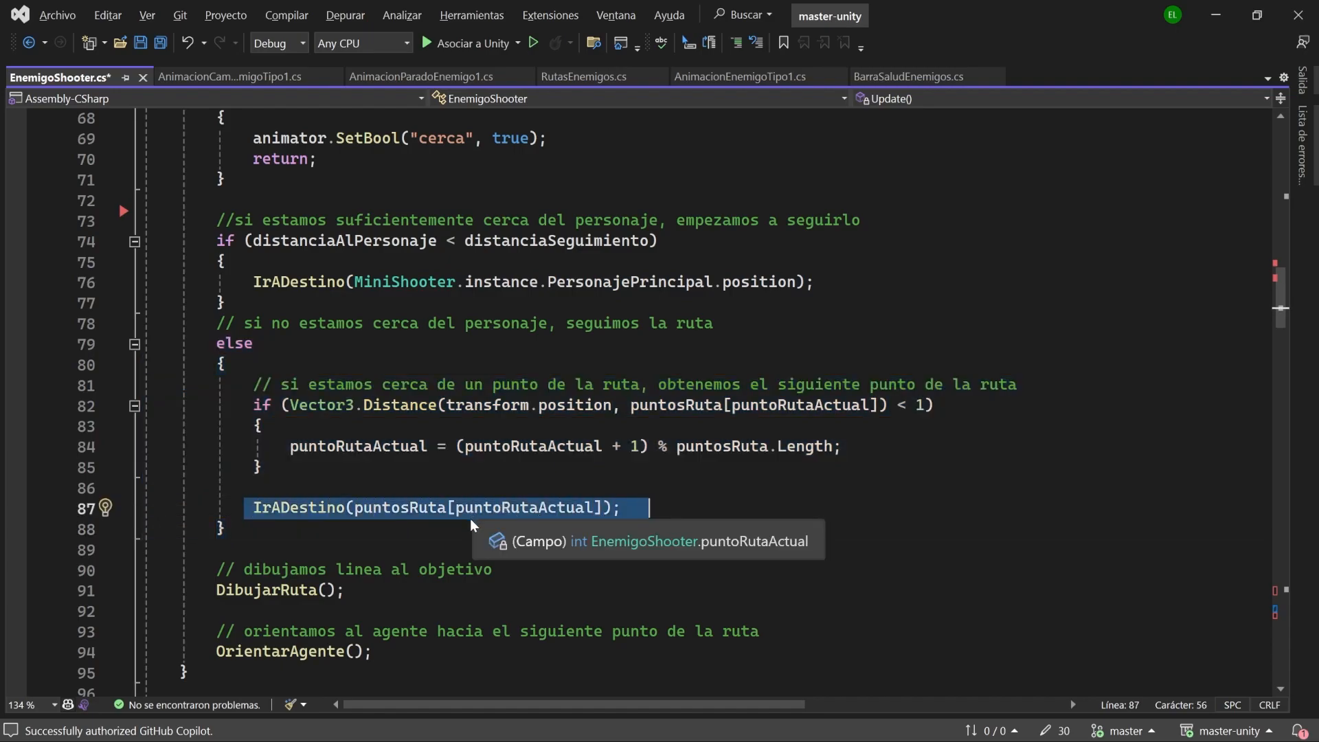
double_click(505, 509)
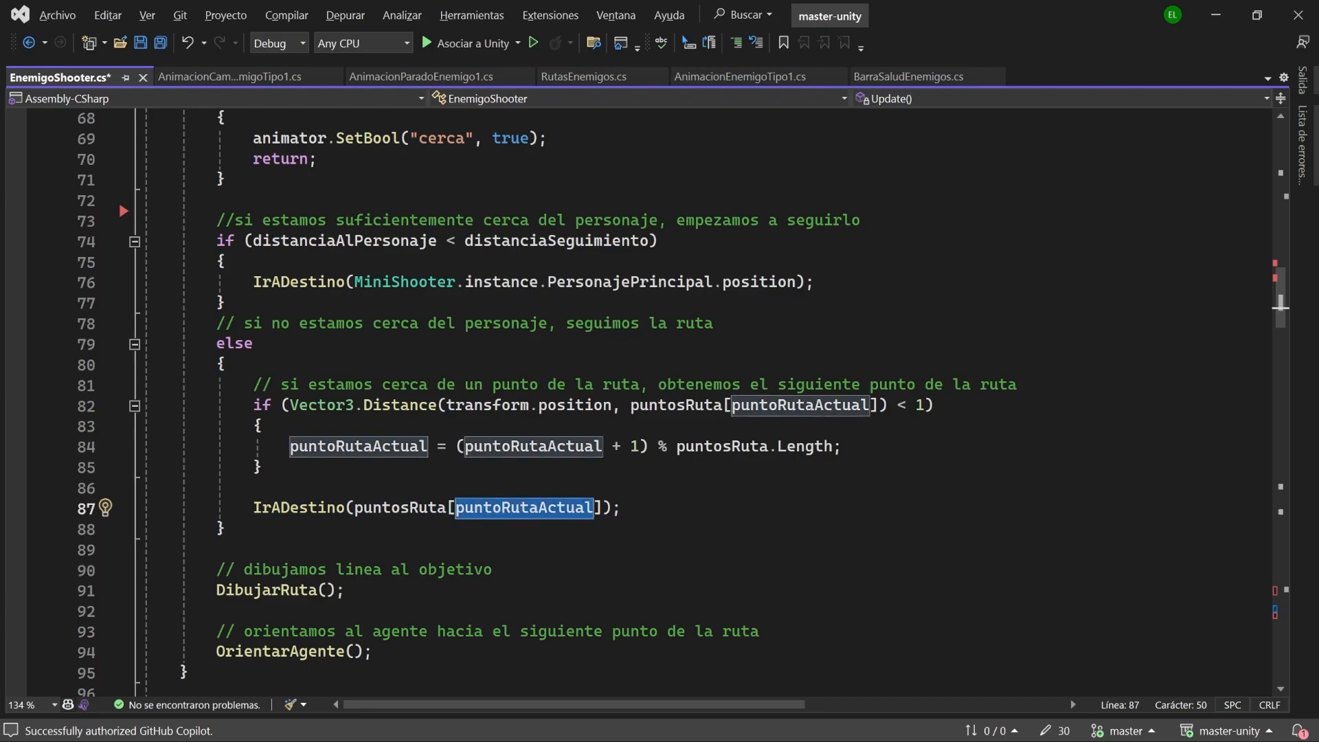
double_click(310, 509)
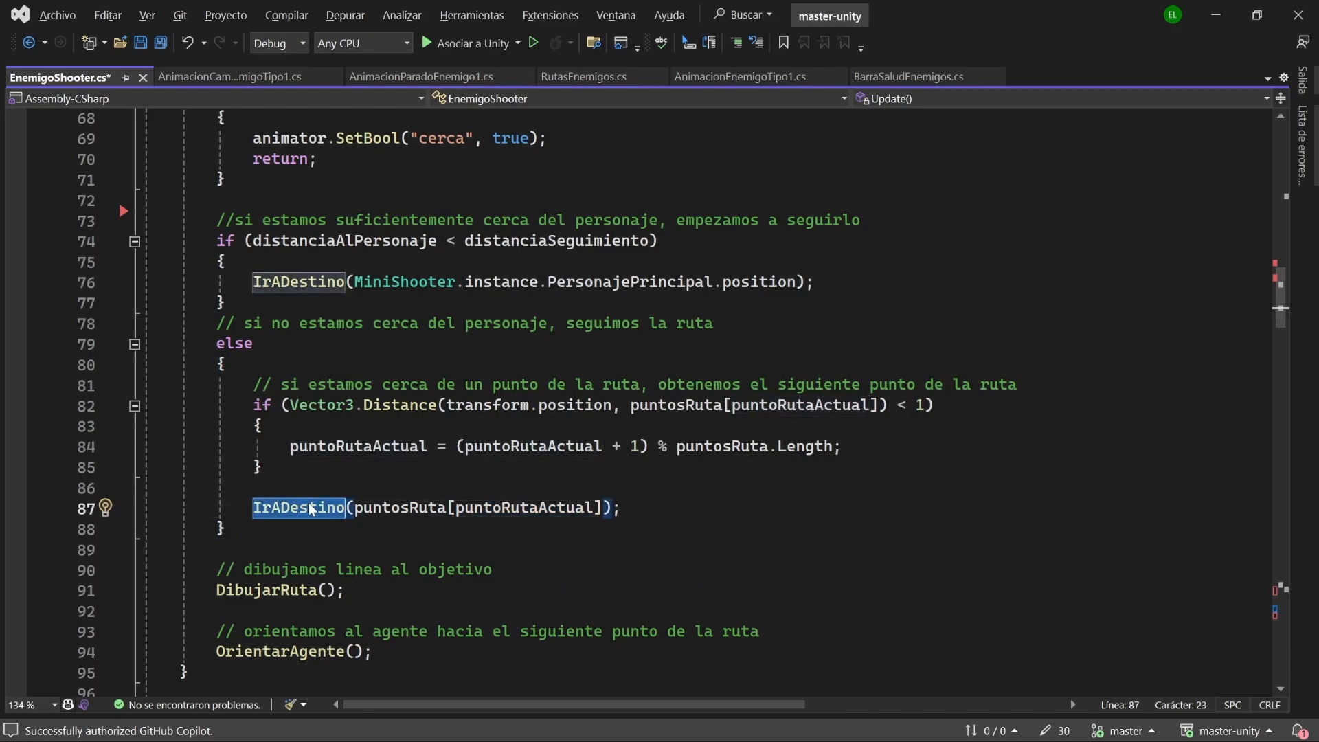
left_click_drag(268, 468, 153, 385)
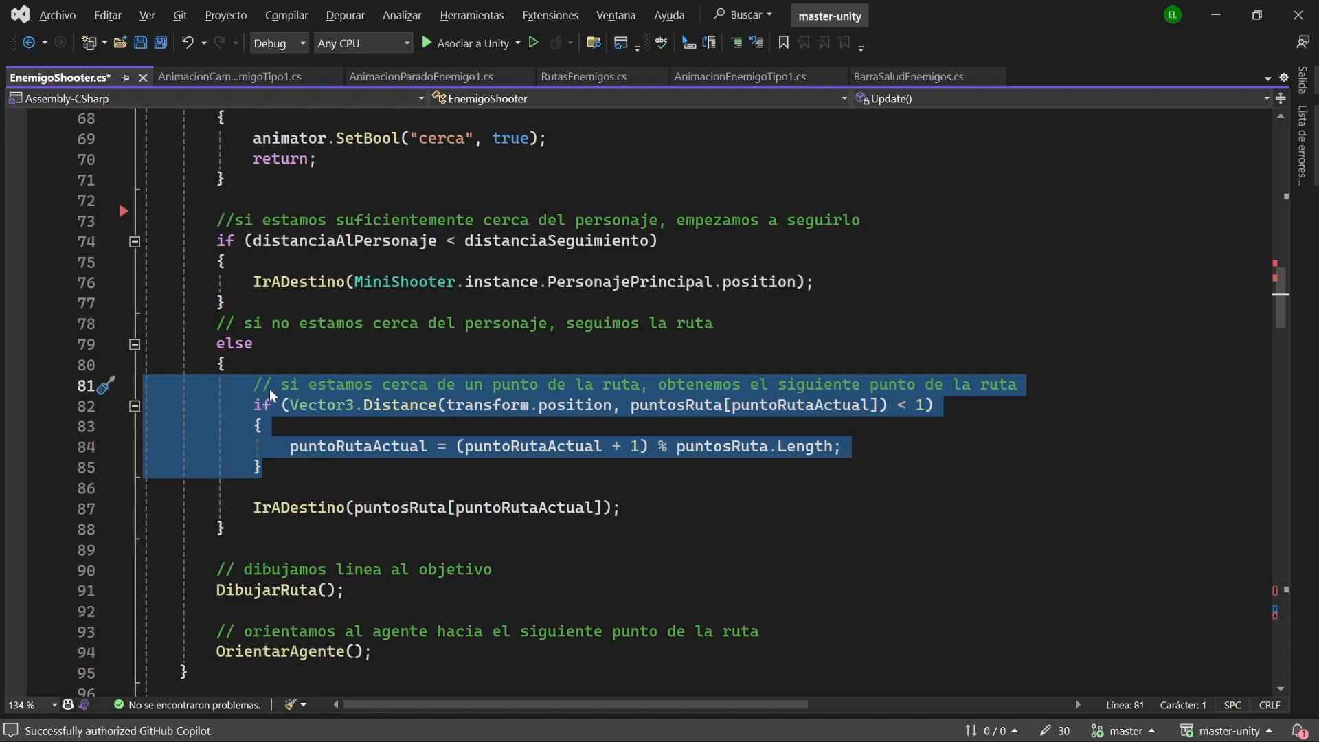
left_click_drag(436, 446, 843, 446)
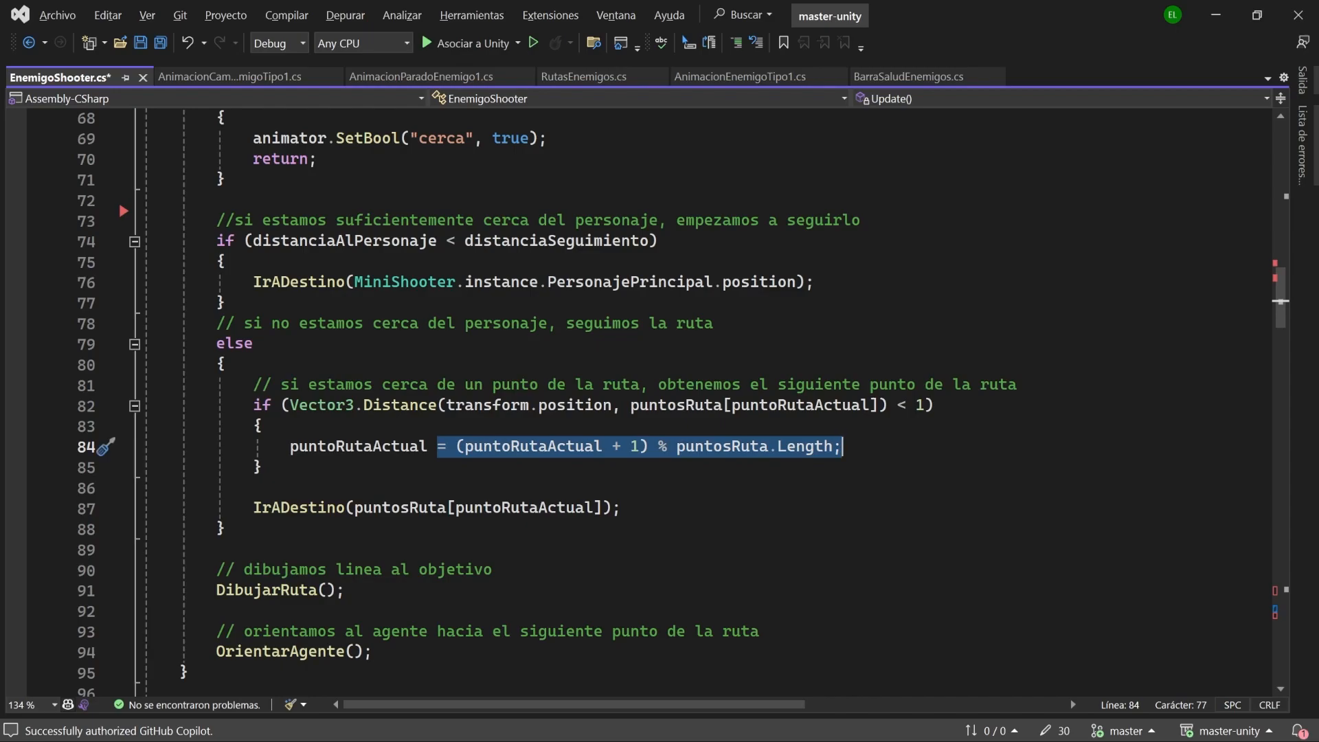
key("ctrl+s")
Step: Replace the whole body of IrADestino with only agente.SetDestination(destino); and save all files
left_click_drag(1276, 315, 1280, 625)
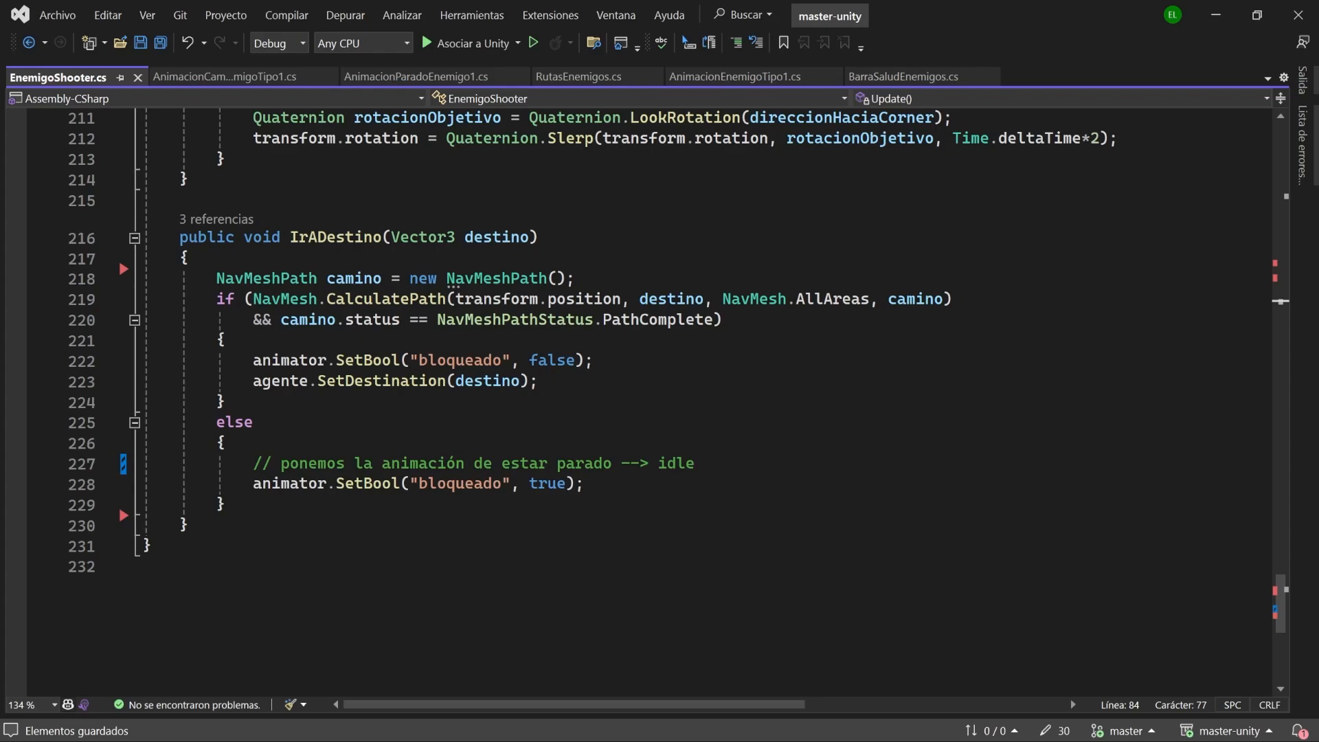
left_click_drag(543, 382, 245, 382)
key("ctrl+c")
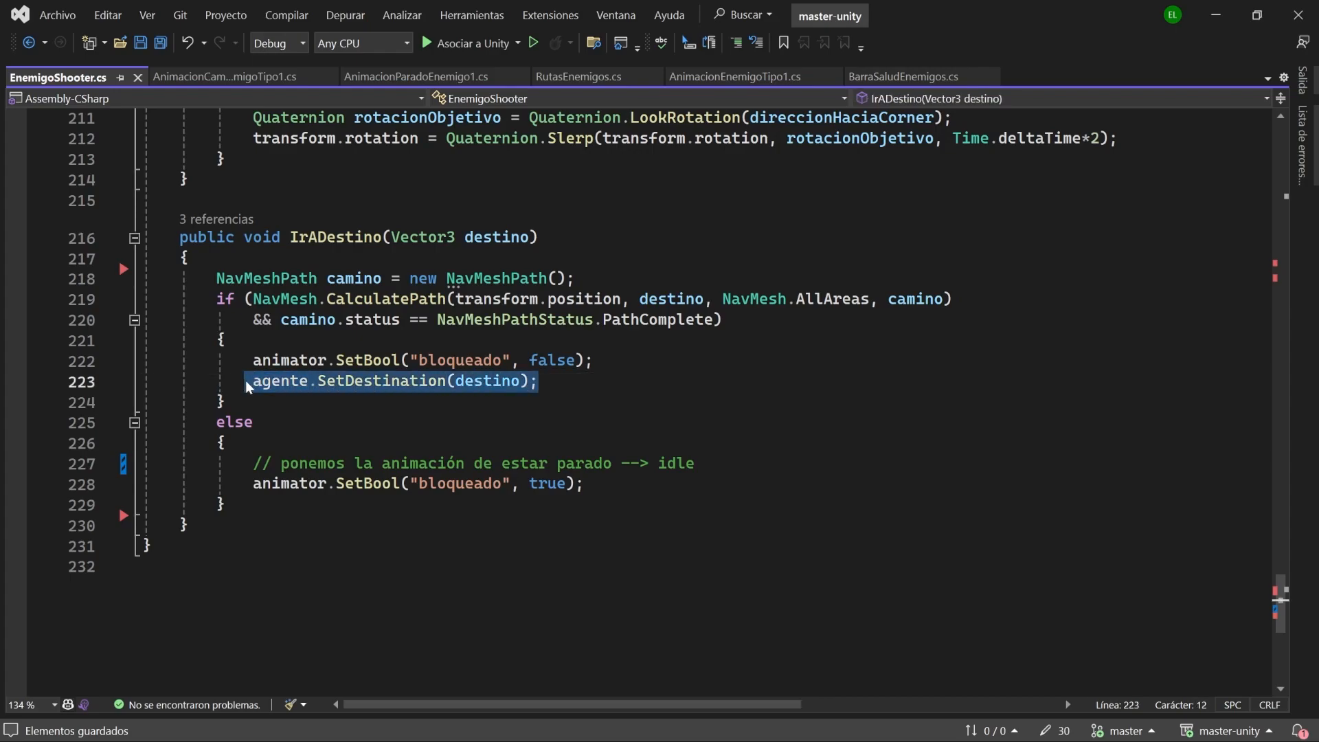
key("Delete")
left_click_drag(215, 278, 227, 504)
key("ctrl+v")
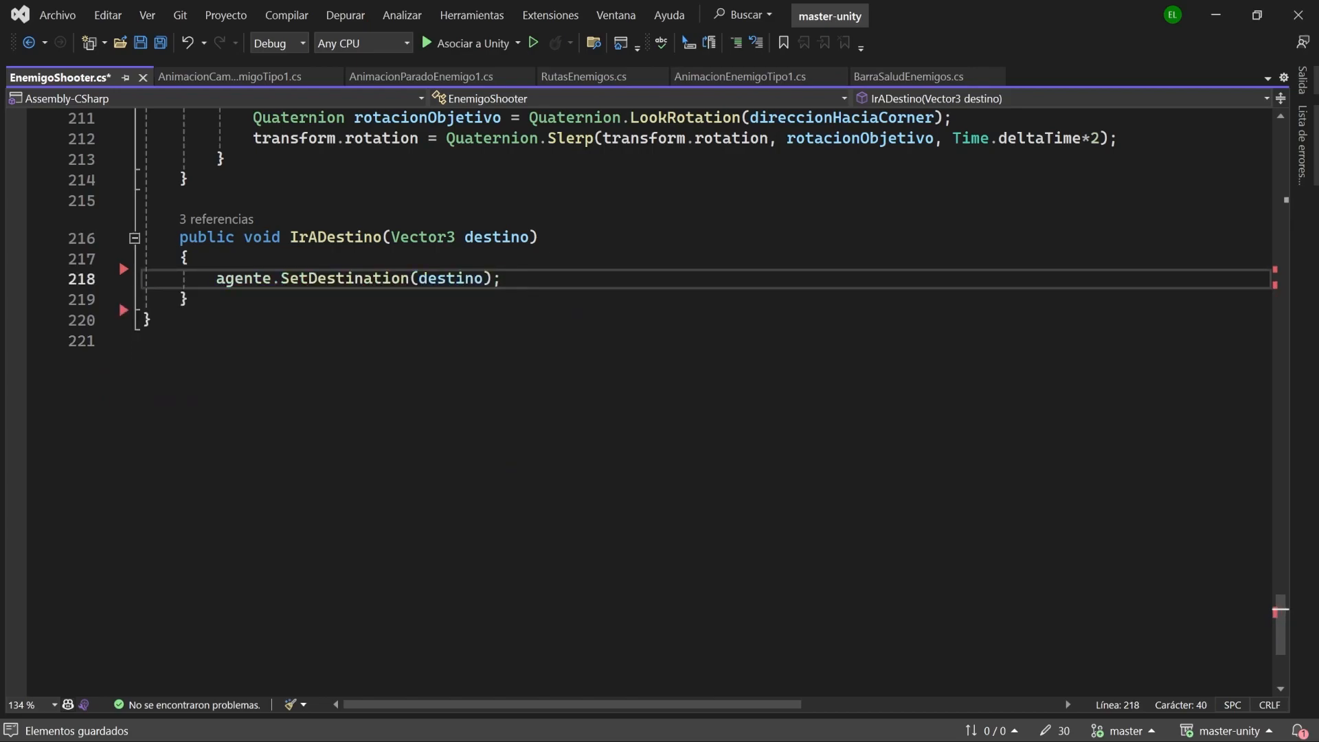
left_click(160, 42)
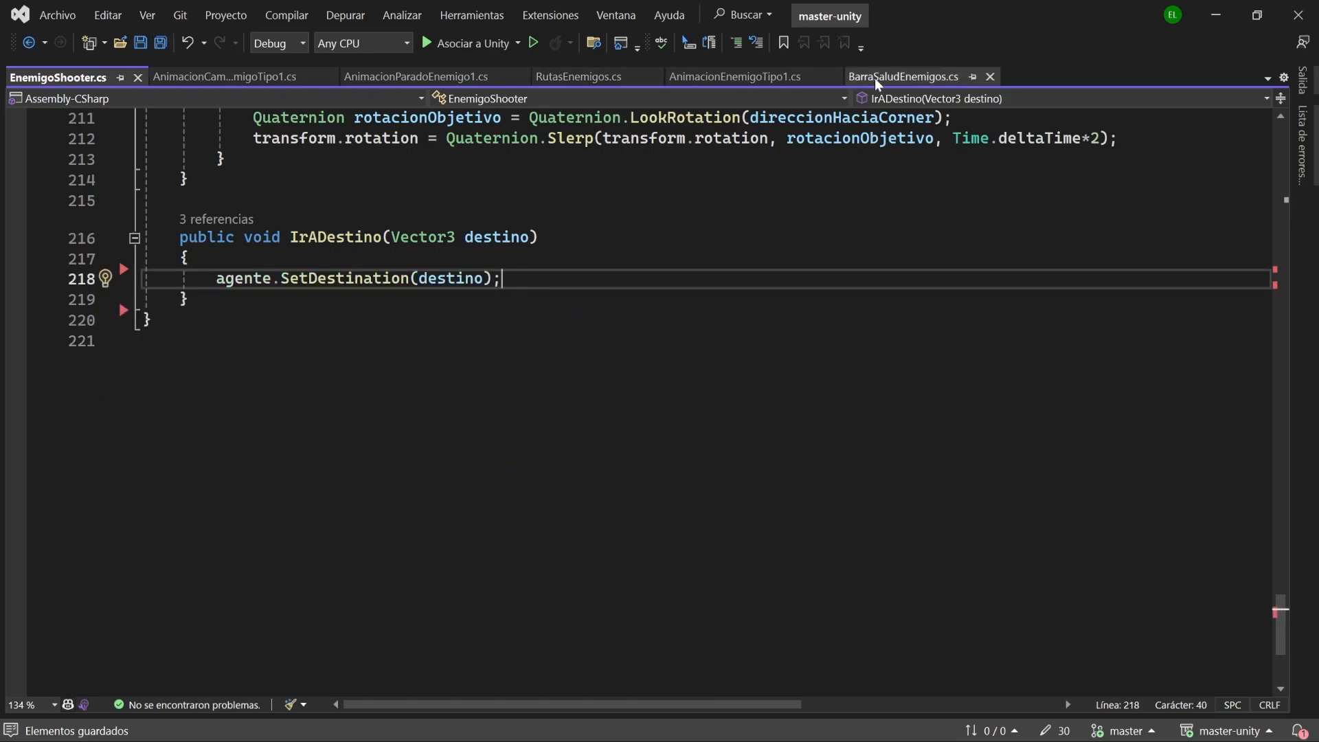
Step: Switch to Unity, select all enemies from Enemigo1 to Enemigo3 (55), and set their Distancia Seguimiento to 100
left_click(1226, 25)
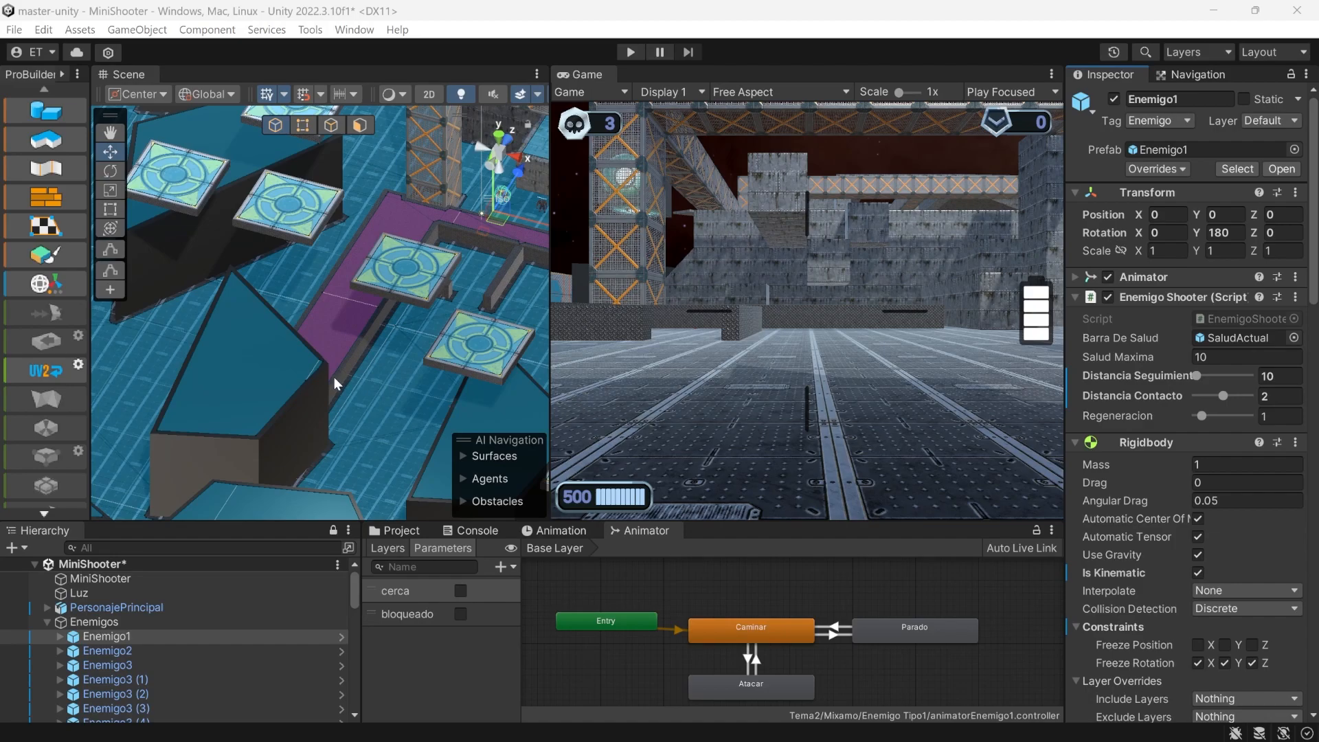
left_click_drag(355, 582, 356, 695)
left_click(226, 655, "shift")
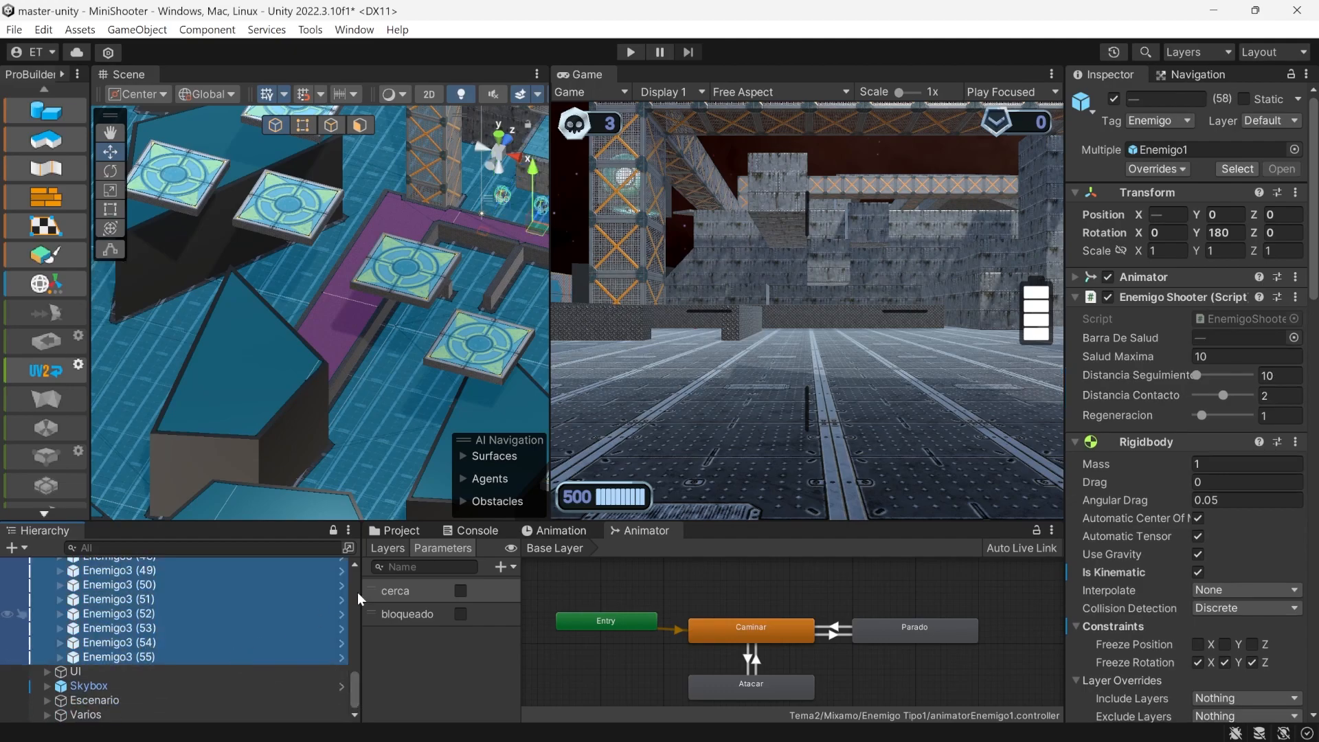
left_click_drag(1197, 377, 1312, 380)
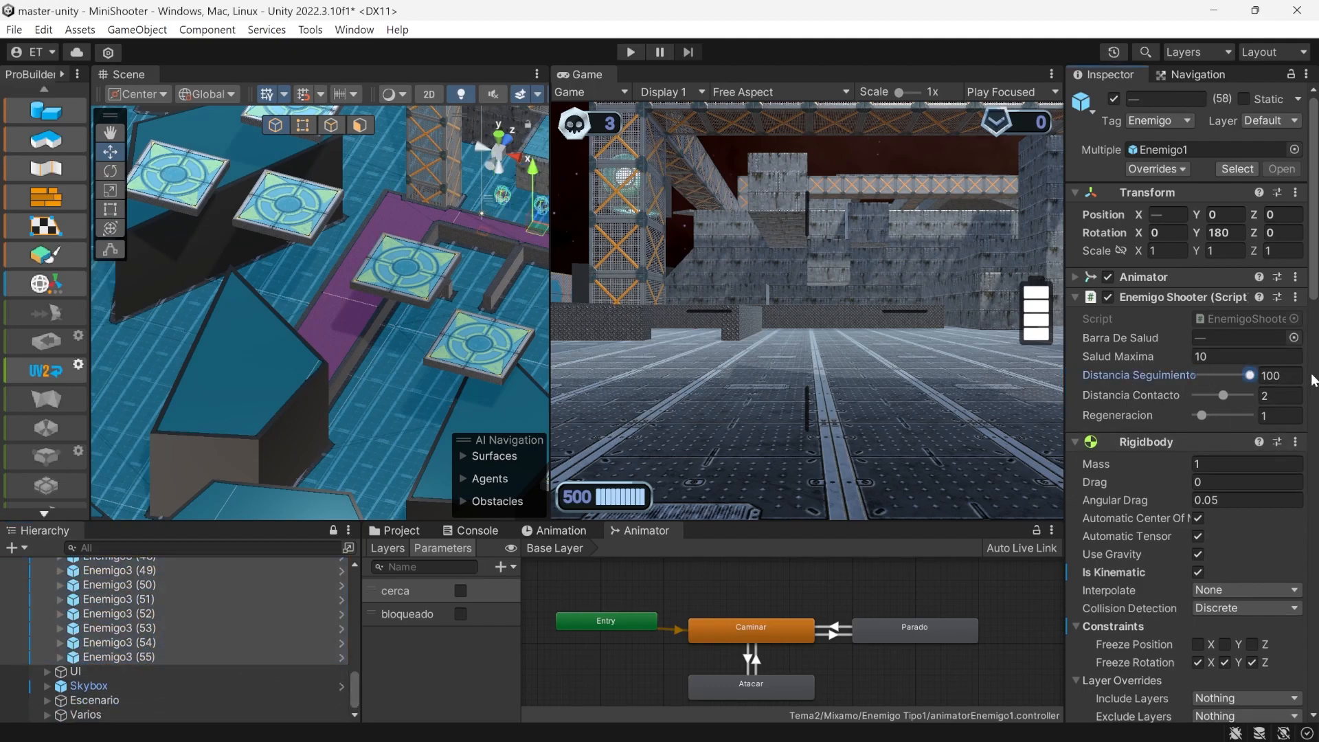
left_click_drag(1065, 367, 1011, 377)
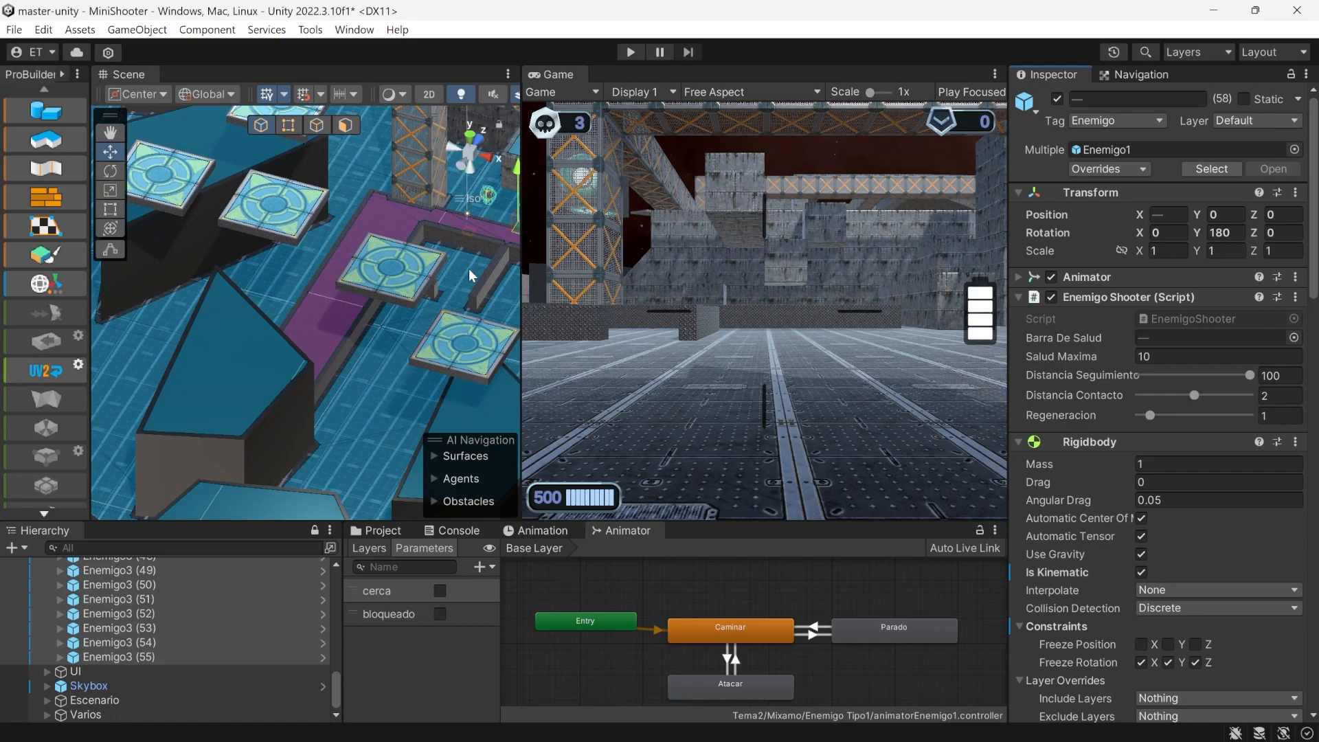
Step: Run the game and walk the character forward to observe how the enemies follow it
left_click(630, 52)
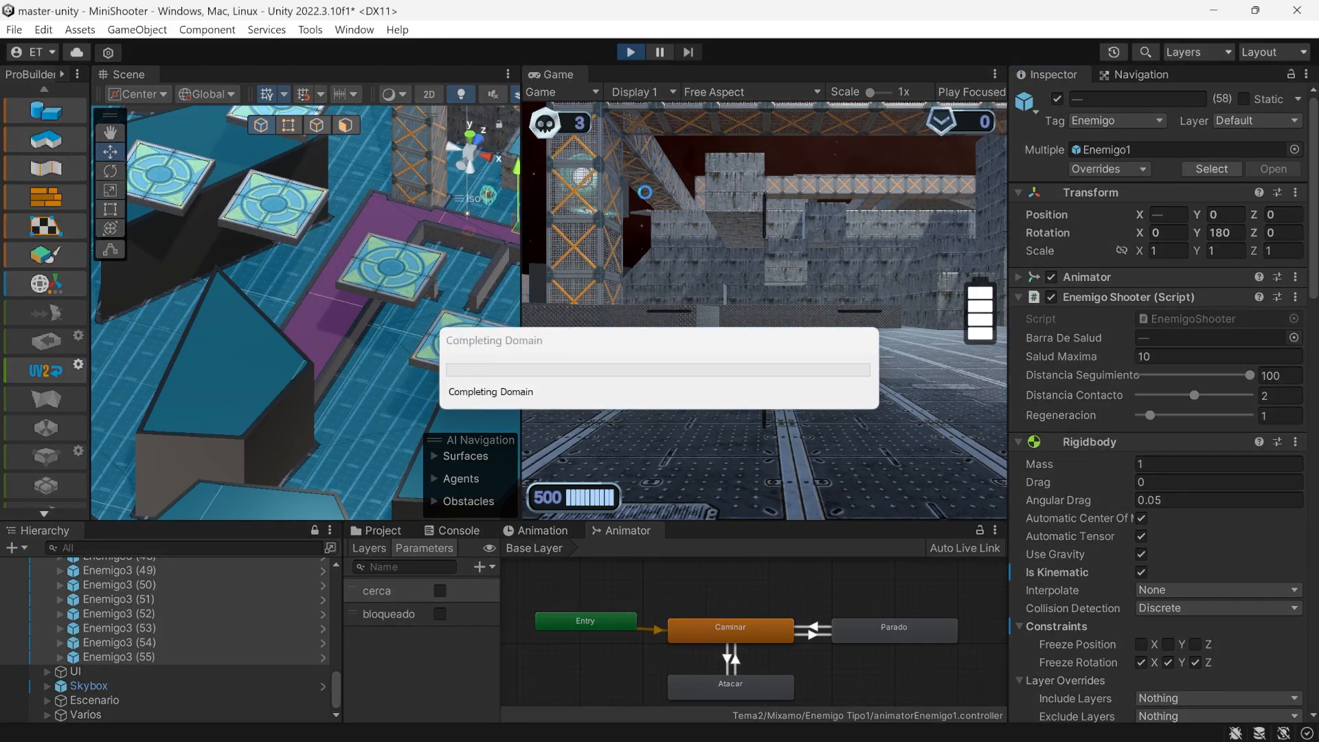
key("w")
key("w")
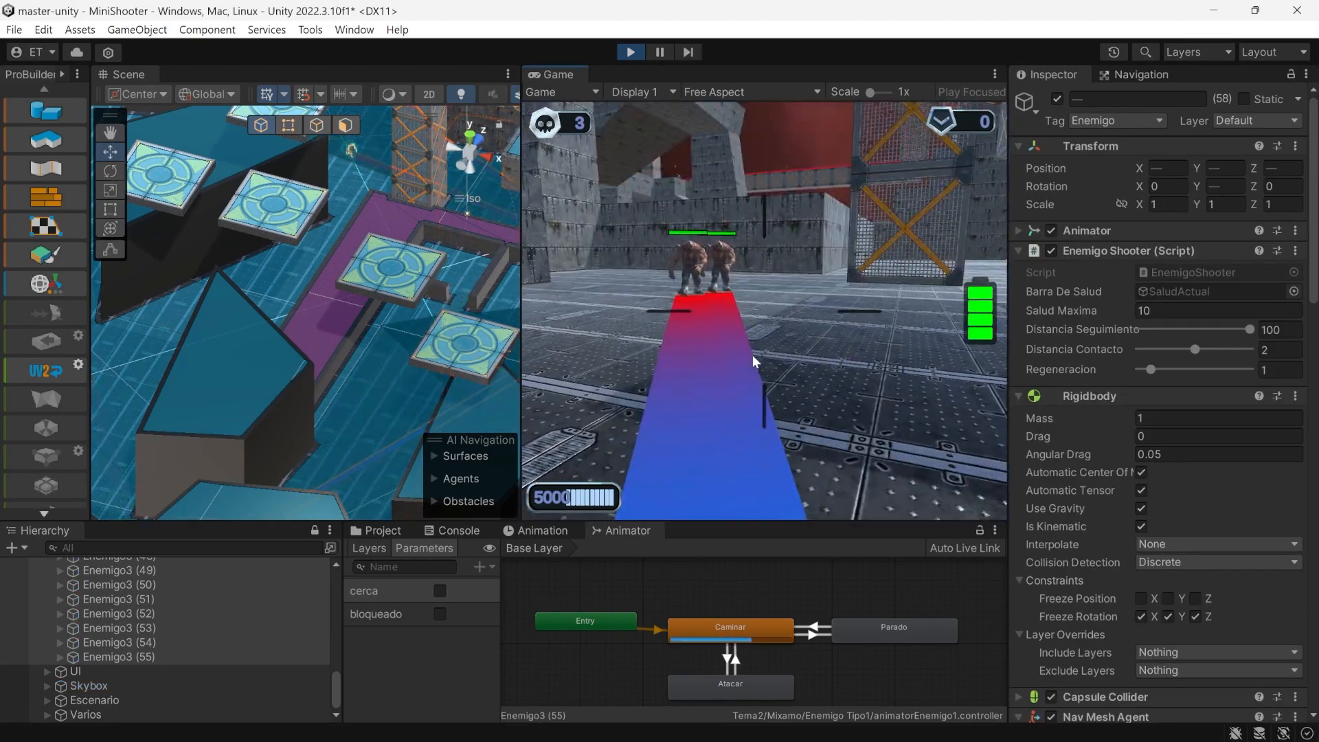
key("w")
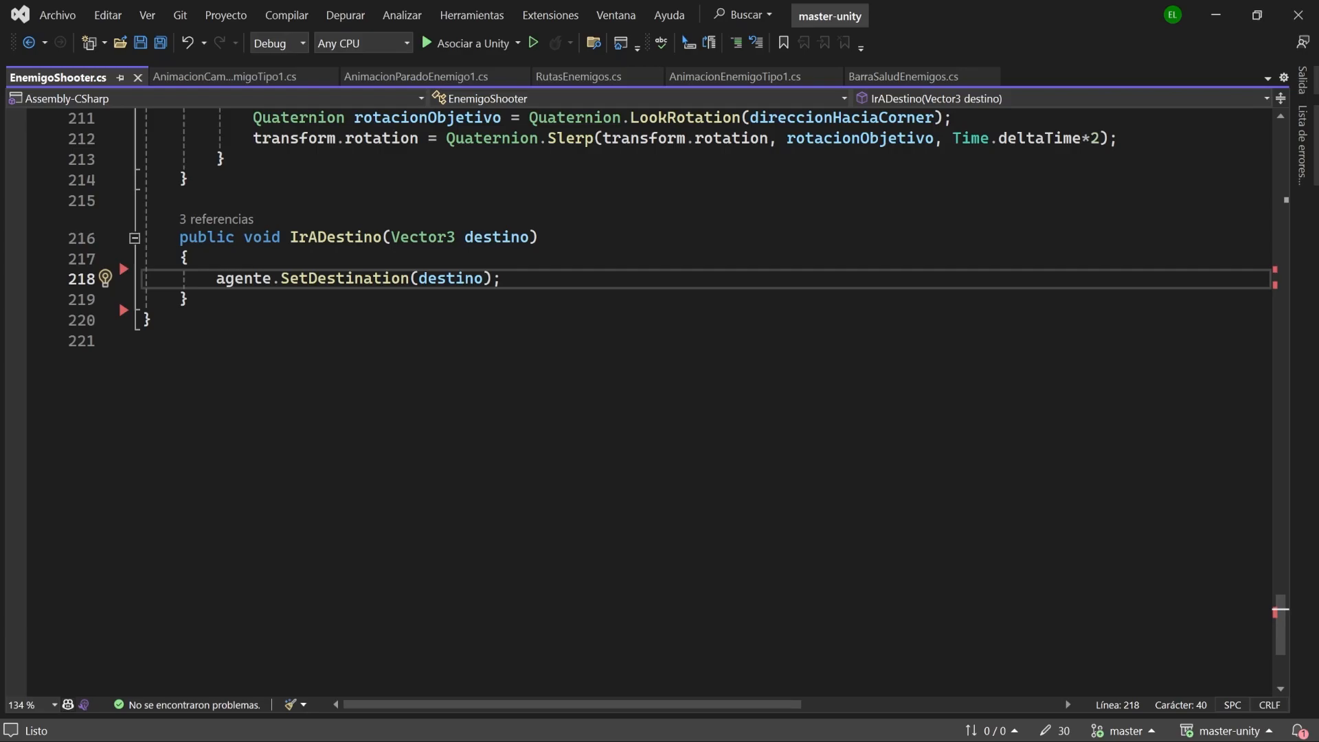
Step: Return to the EnemigoShooter script in Visual Studio and undo the replacement of the IrADestino body
left_click(189, 299)
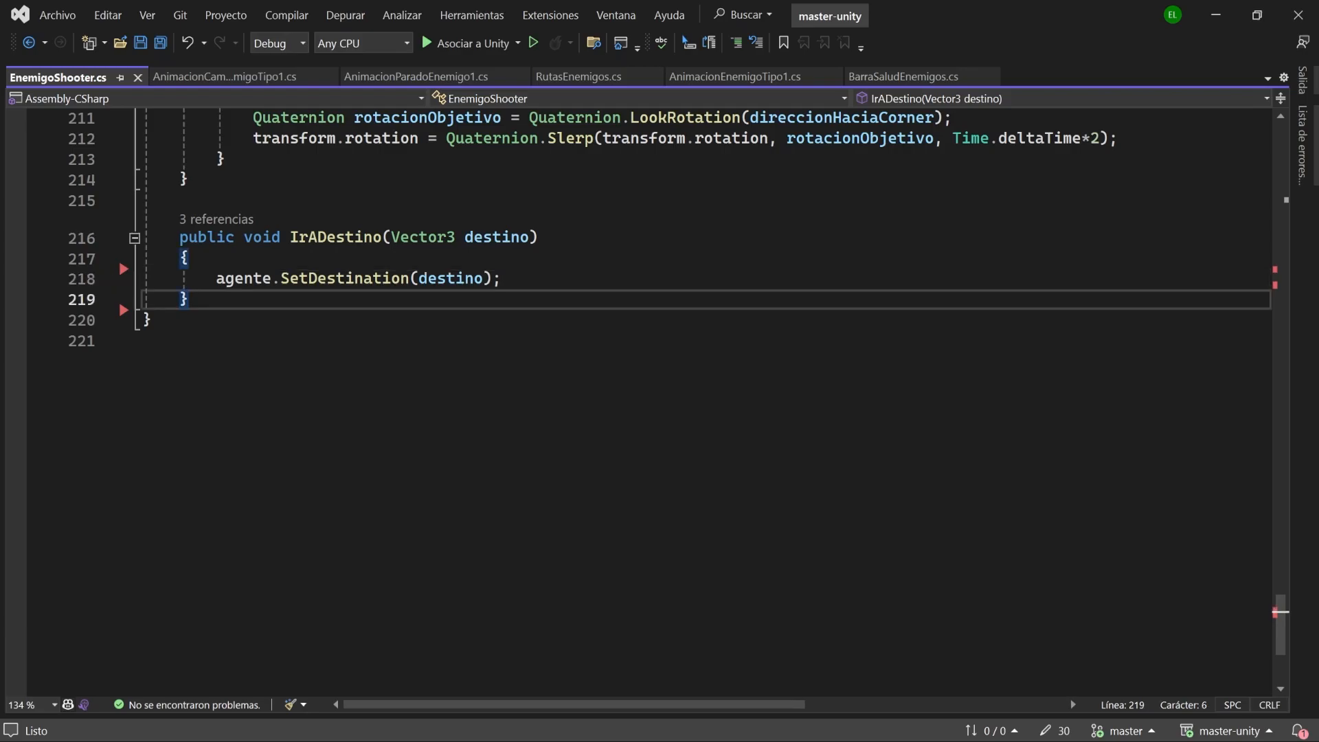
key("ctrl+z")
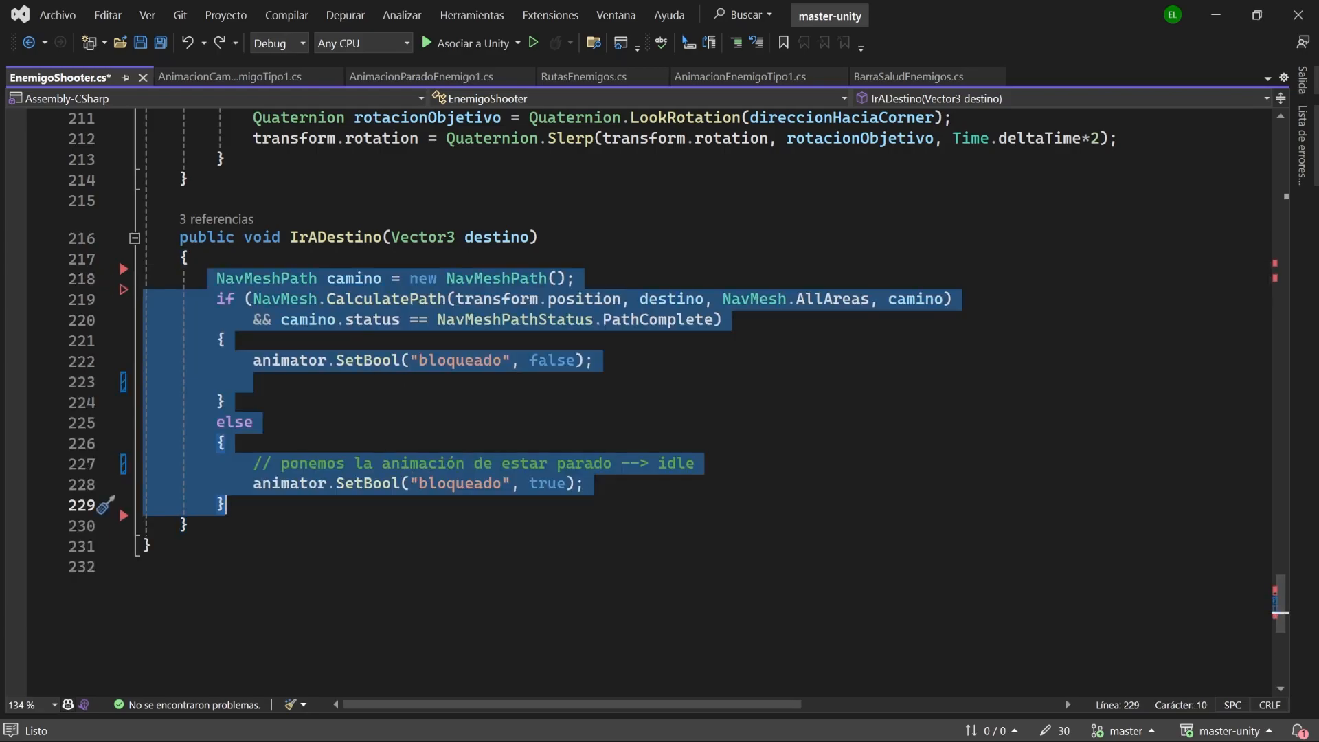
left_click(227, 403)
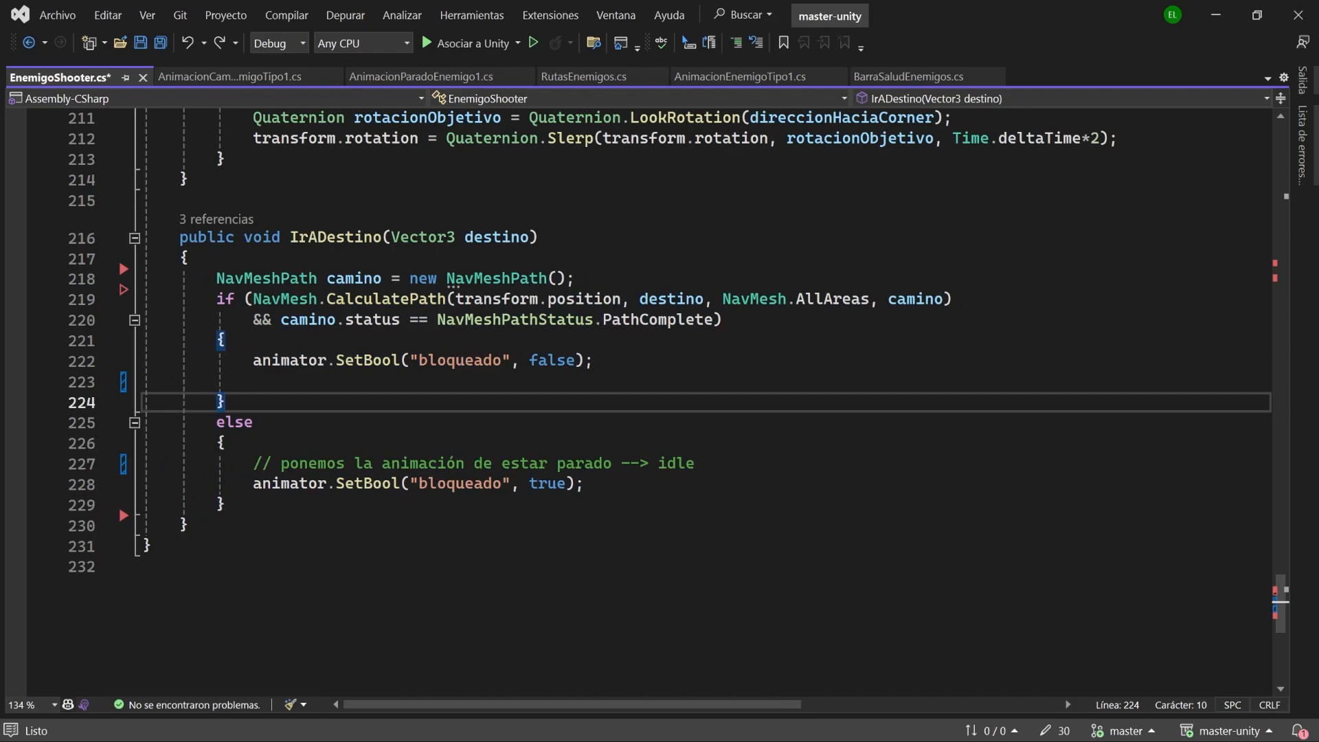
left_click_drag(253, 360, 594, 360)
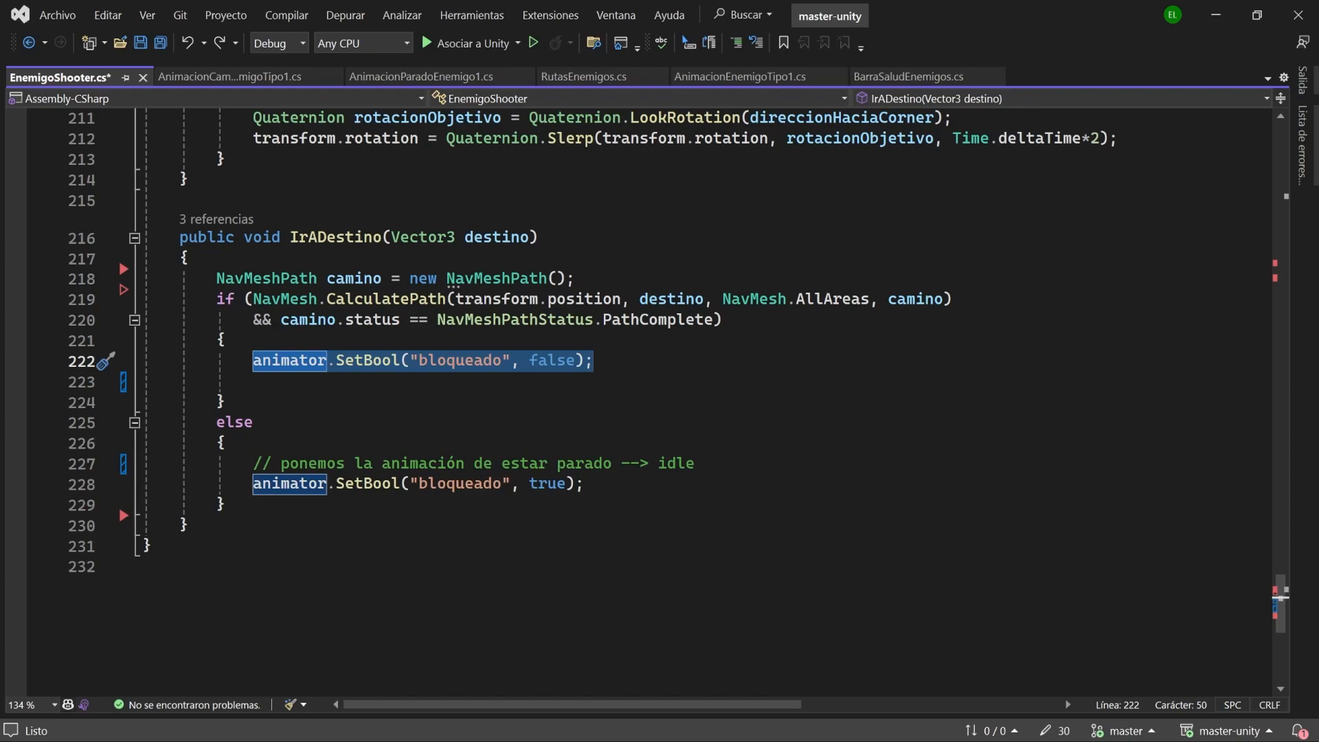
Step: Switch to Unity and examine Enemigo1's animator graph, including the Parado state and its motion
left_click(1216, 15)
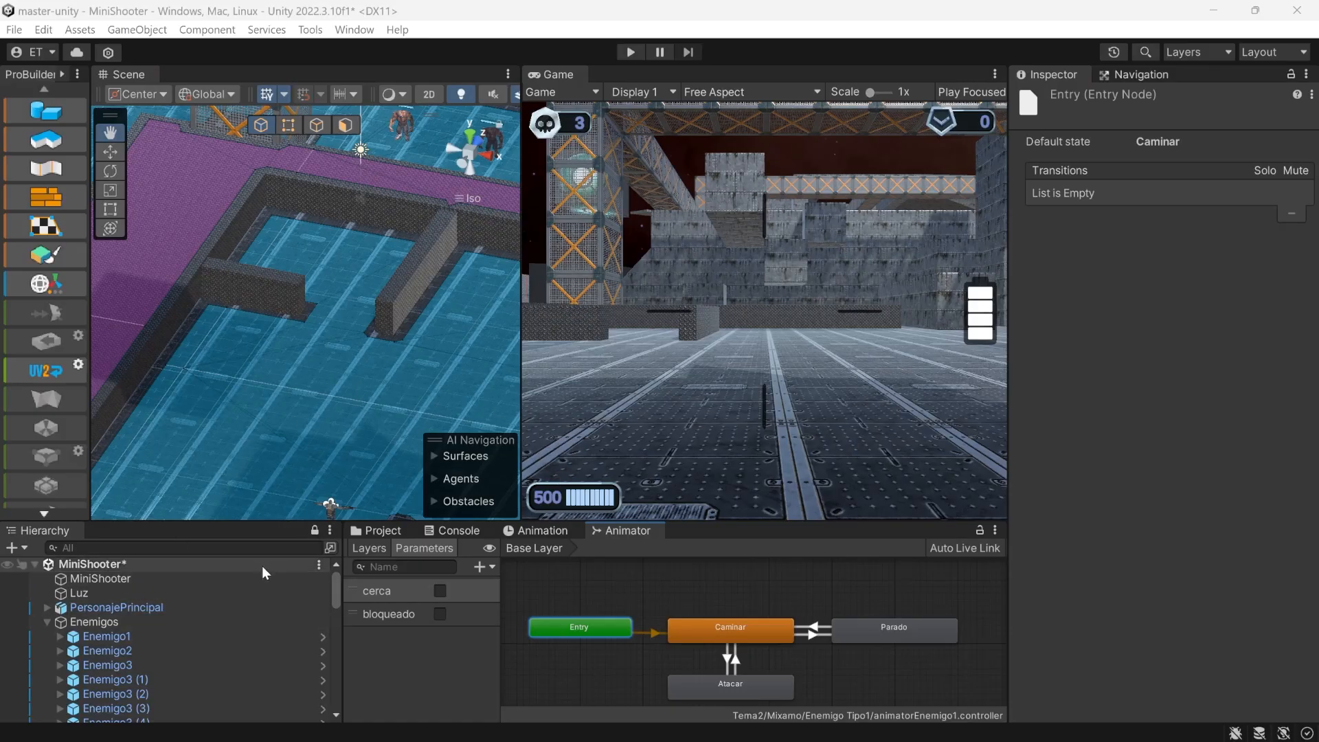
left_click(184, 637)
left_click(196, 609)
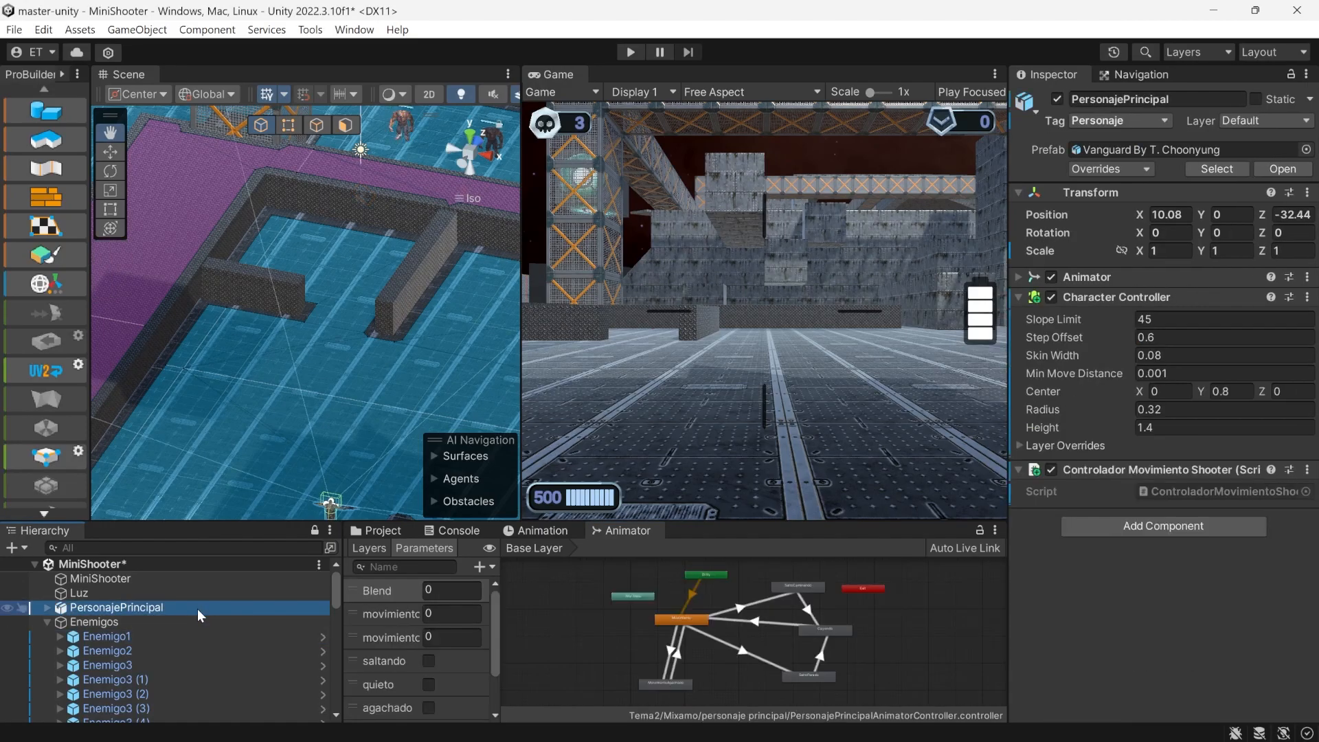
left_click(186, 635)
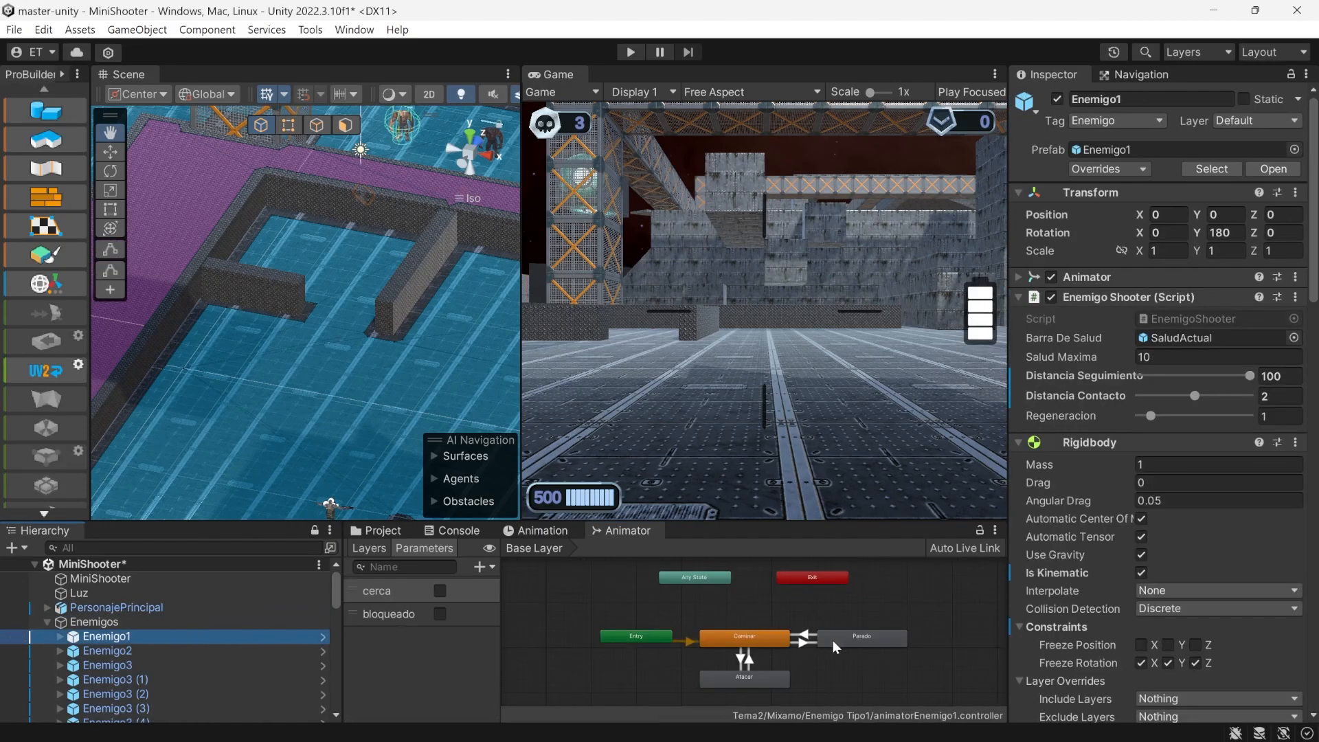
scroll(748, 610, "up", 5)
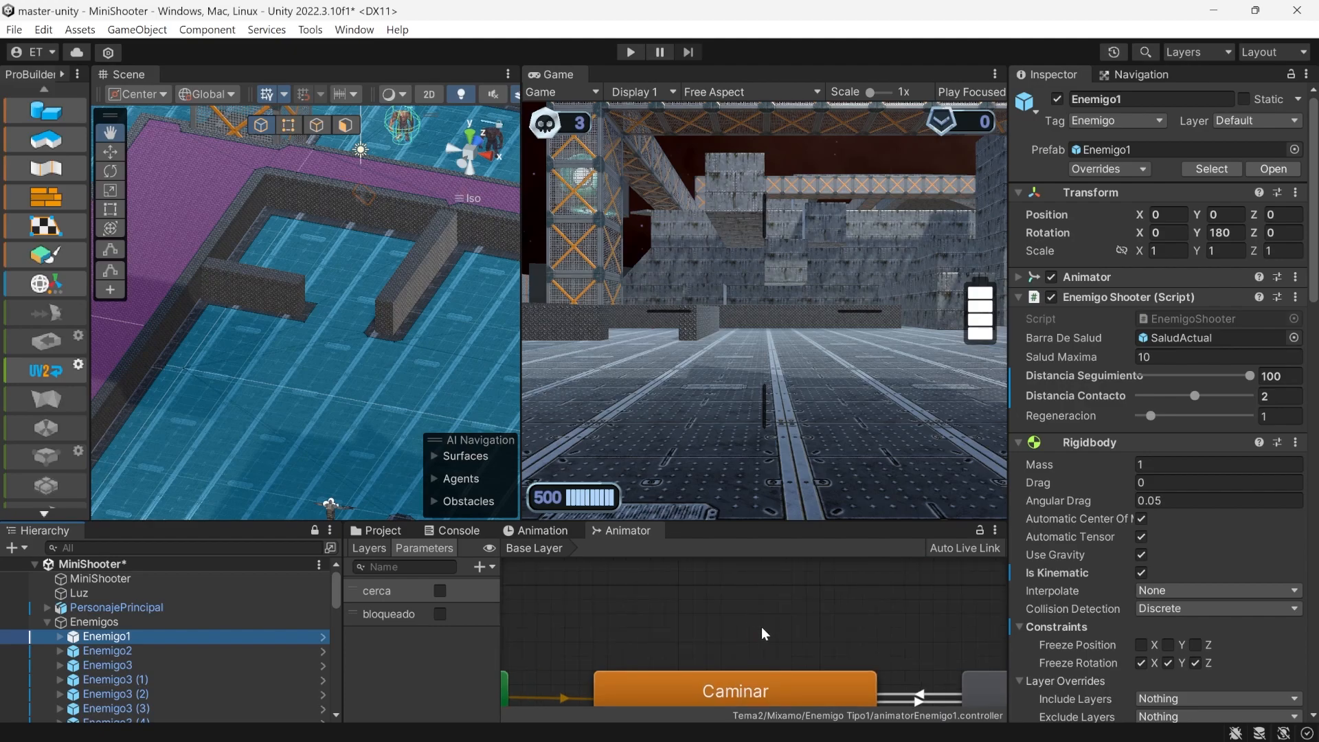
middle_click_drag(748, 638, 706, 574)
scroll(704, 584, "down", 3)
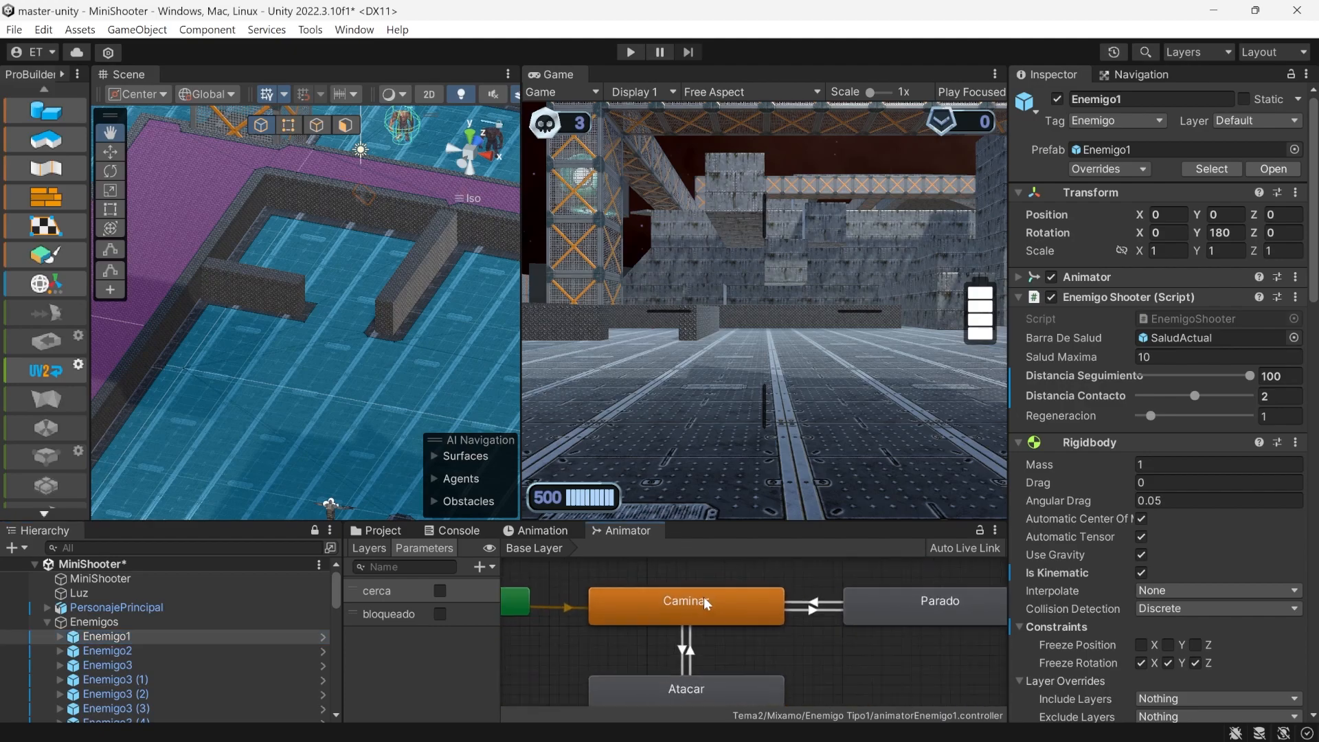
left_click(792, 596)
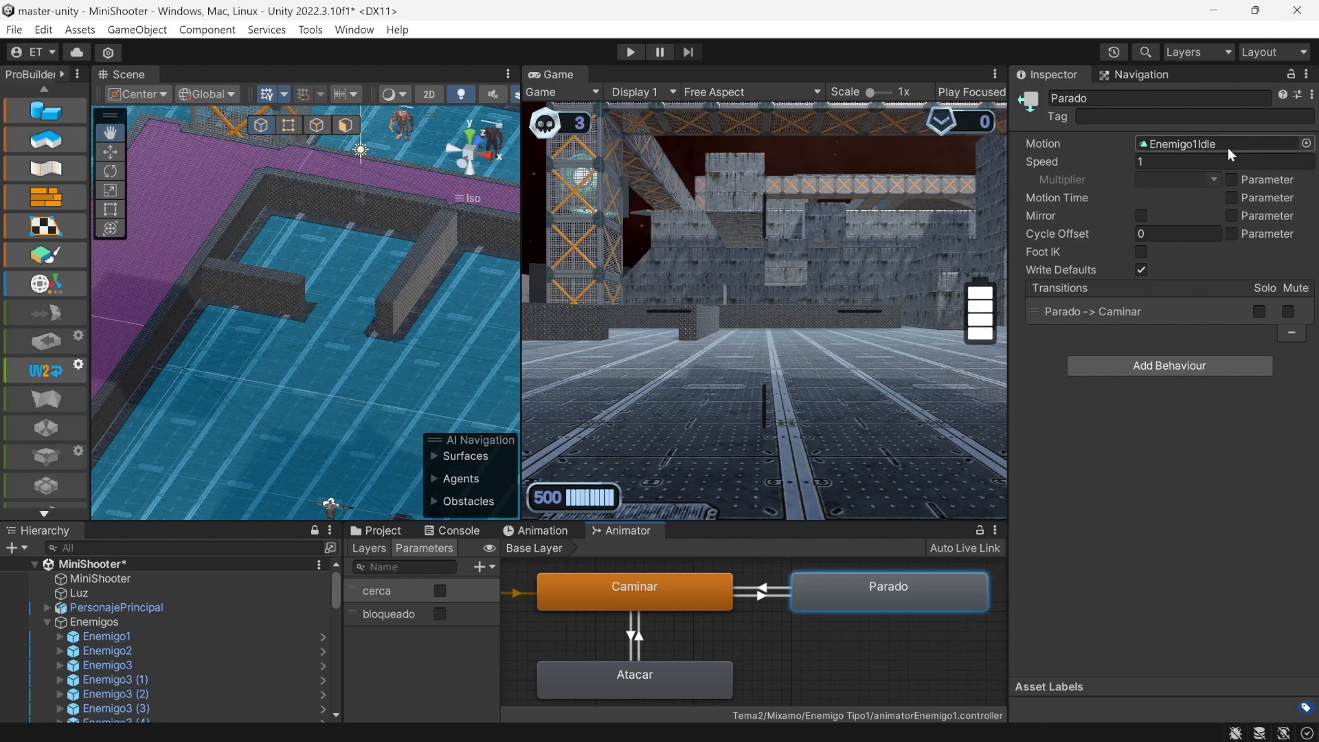
Step: Switch to Mixamo in the browser and look over the idle animations for the enemy character
key("alt+Tab")
key("alt+Tab")
left_click(349, 15)
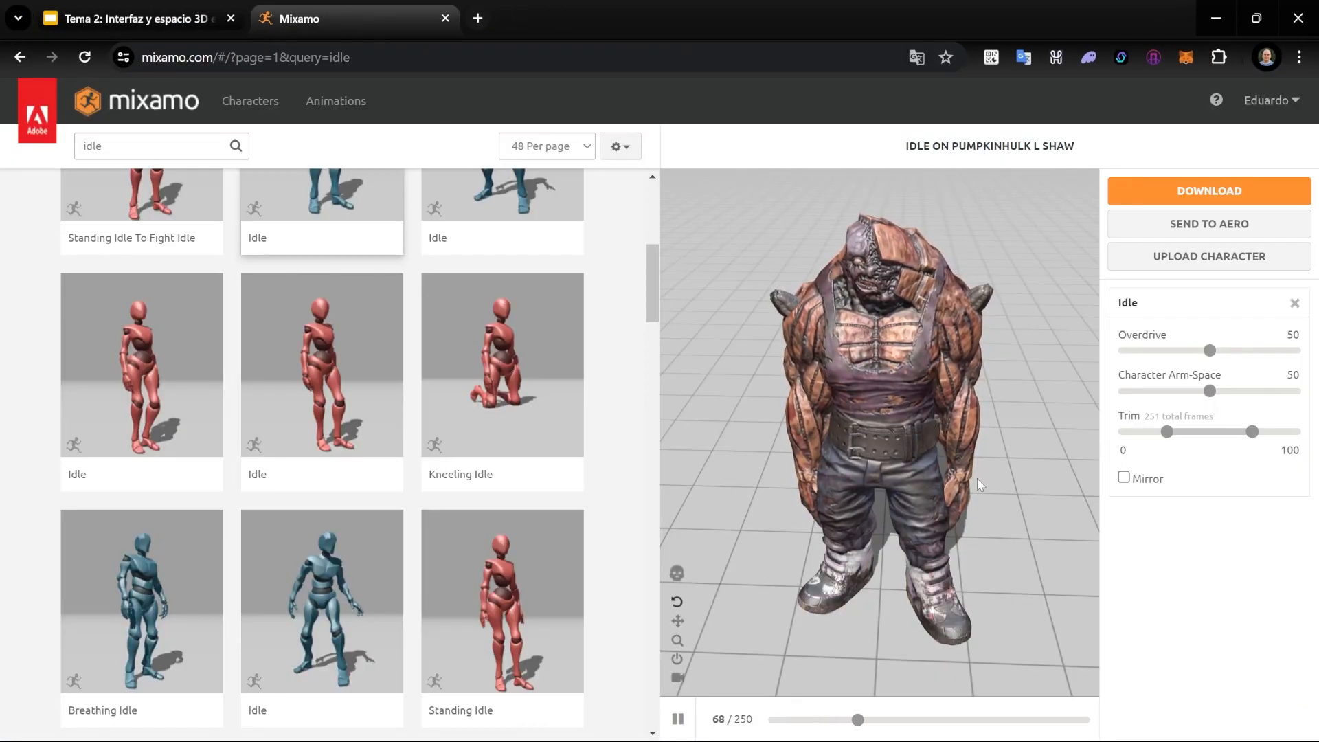
left_click(392, 409)
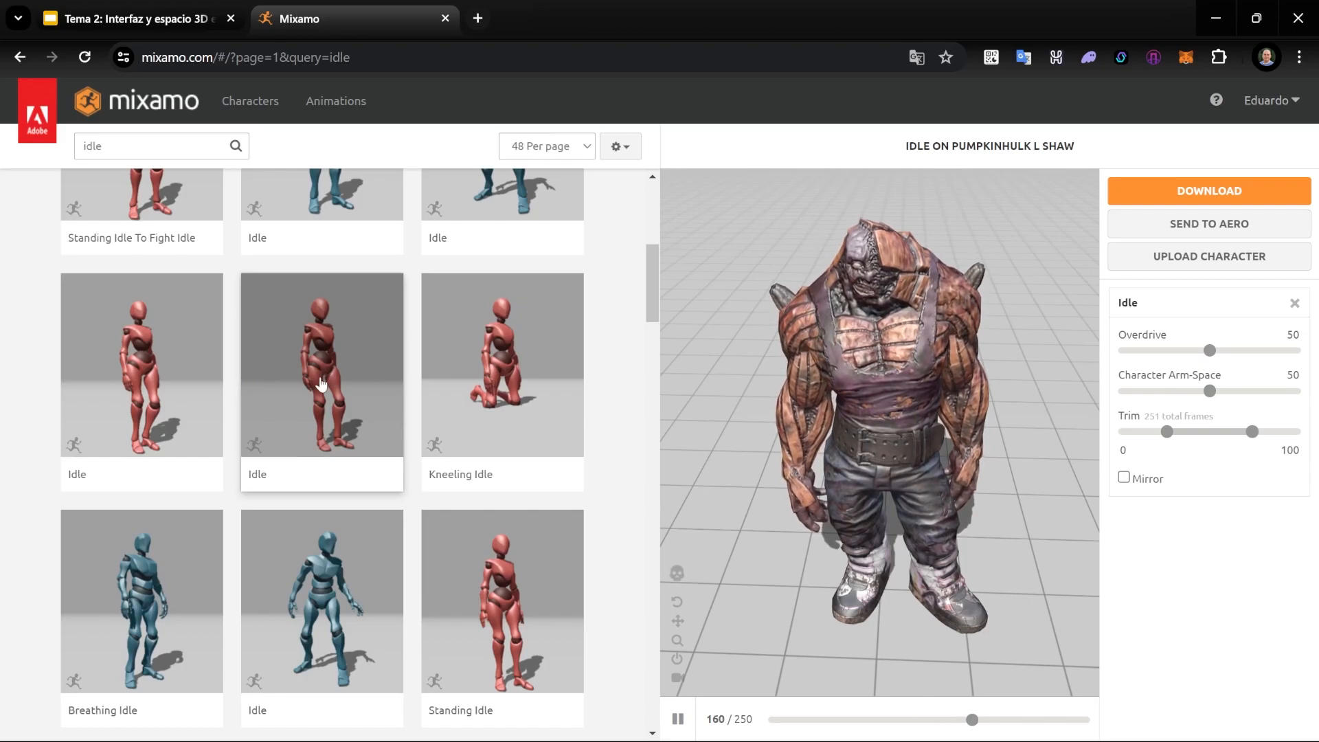
Step: Preview the Breathing Idle and Sad Idle animations on the enemy character in Mixamo
scroll(298, 379, "down", 1)
scroll(392, 377, "down", 2)
scroll(271, 422, "up", 3)
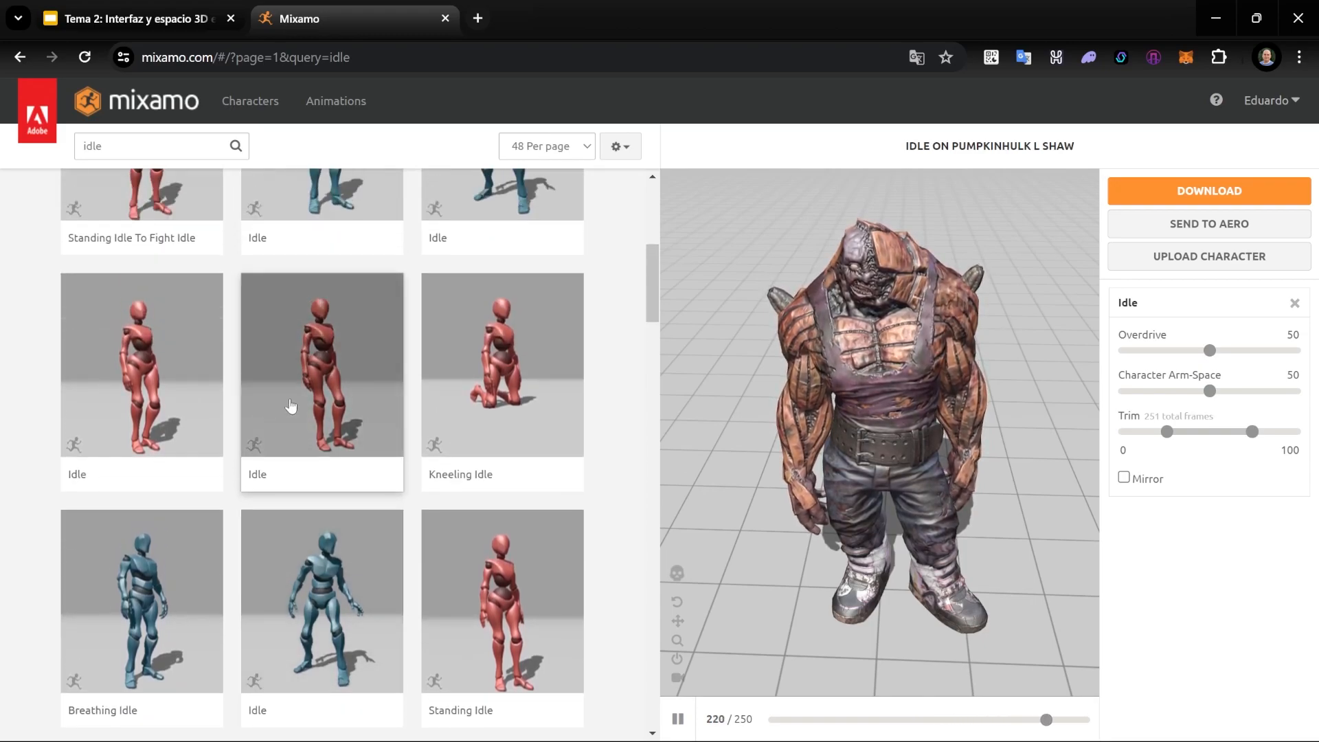
left_click(199, 599)
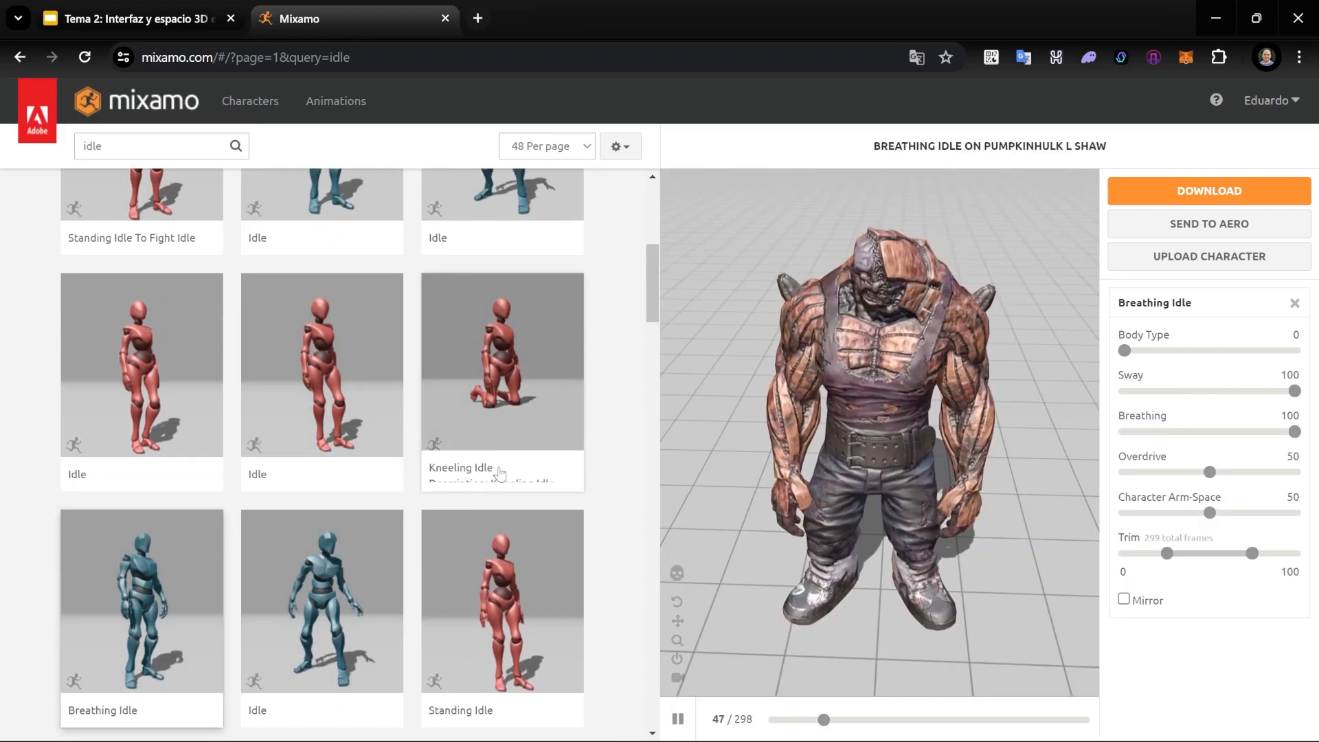
scroll(407, 578, "down", 3)
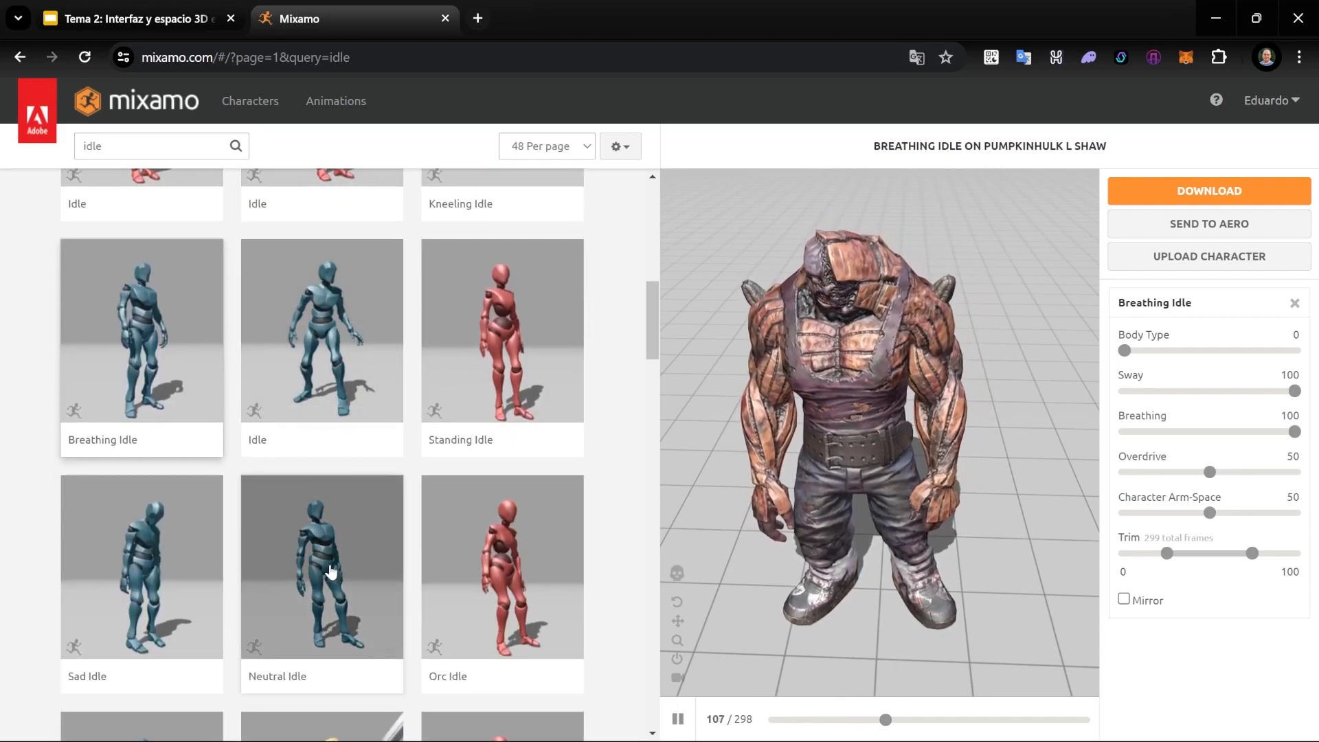
key("Down")
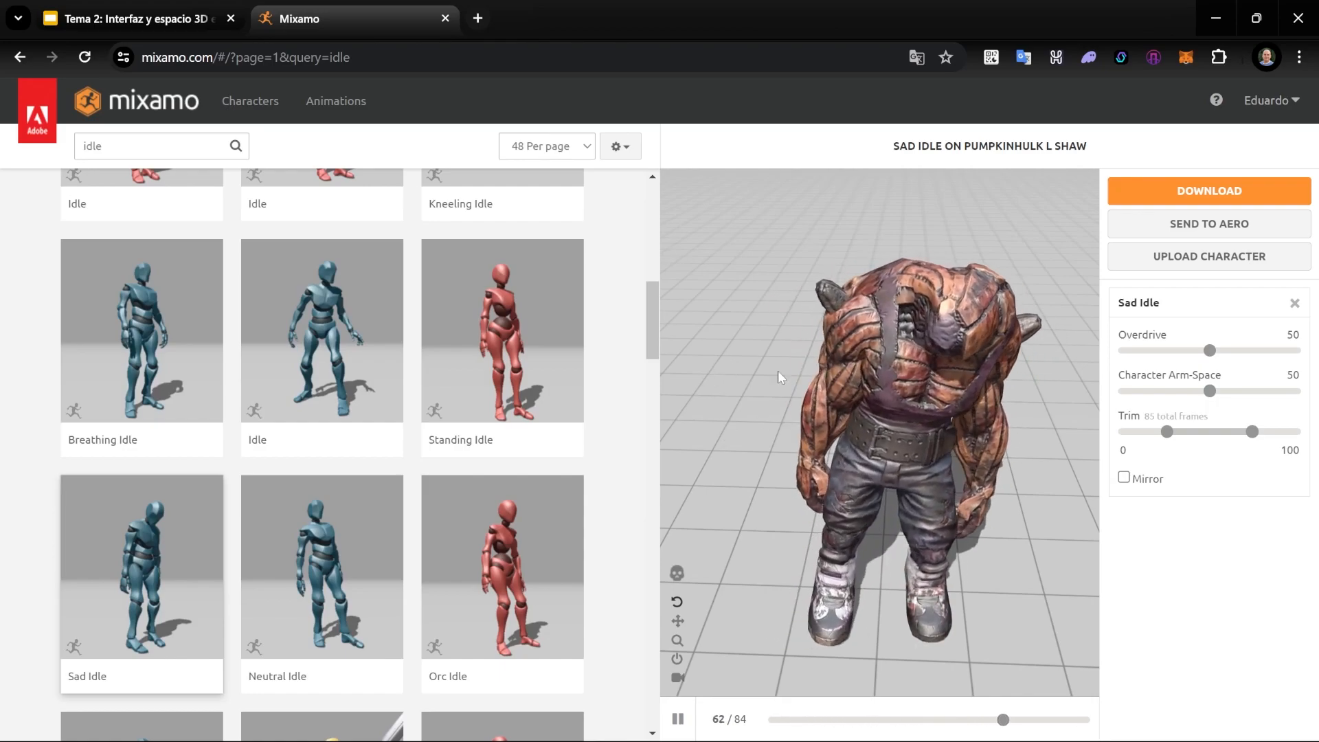
left_click_drag(851, 440, 886, 461)
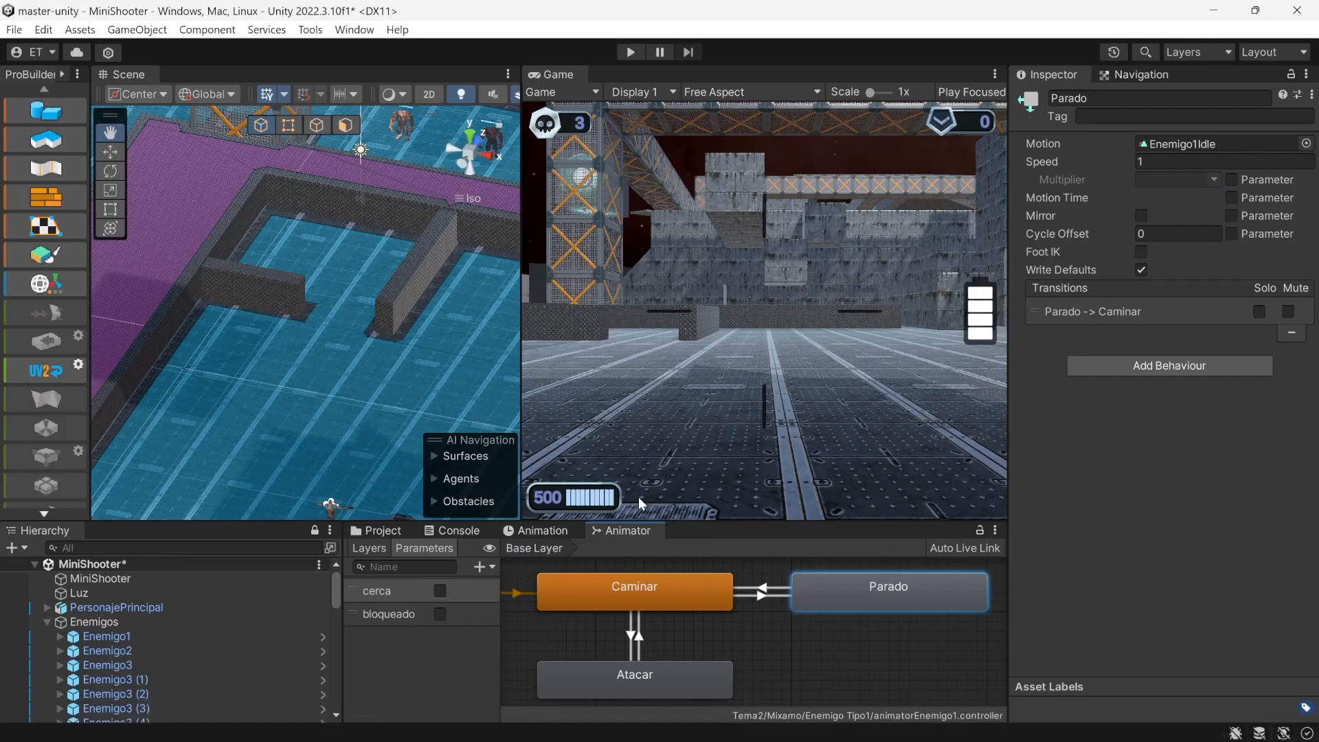
Step: Return to Unity and examine the bloqueado parameter, the Caminar and Parado states, and the conditions of the transitions between them
left_click_drag(887, 598, 885, 602)
left_click(388, 616)
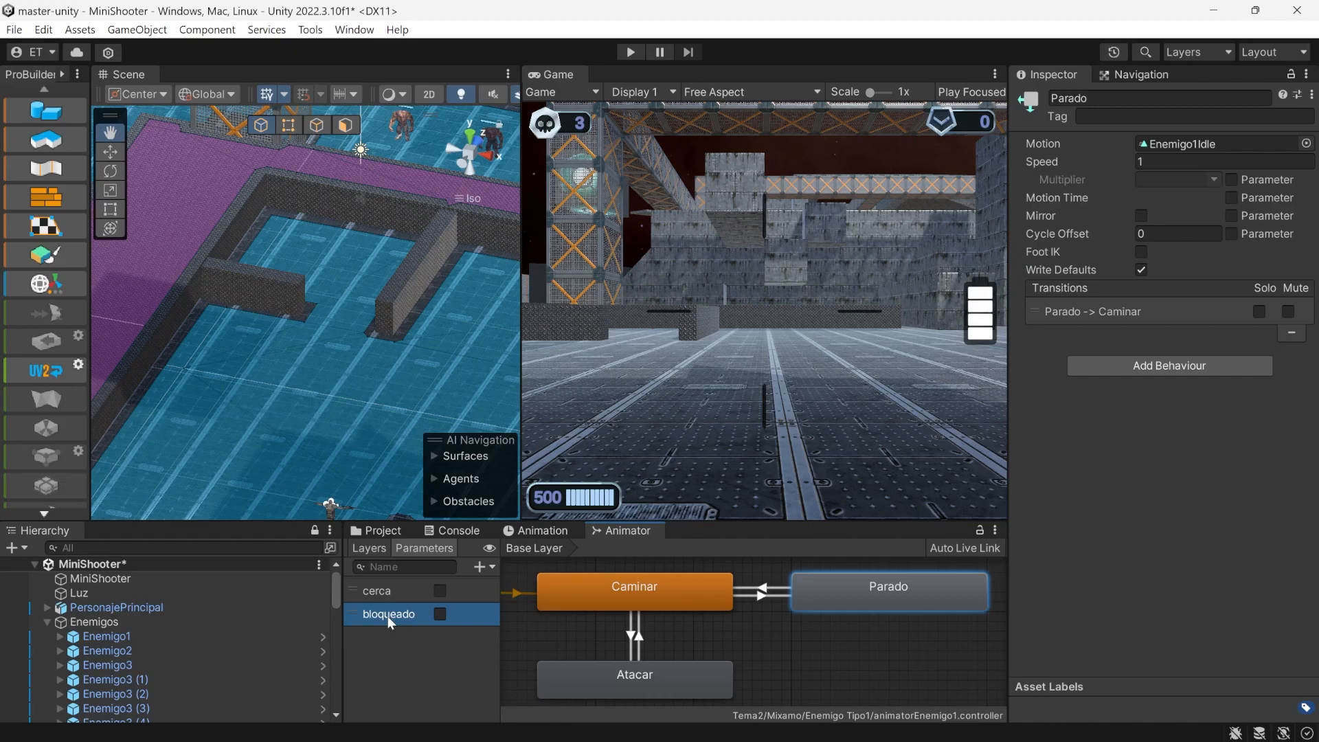
left_click(687, 597)
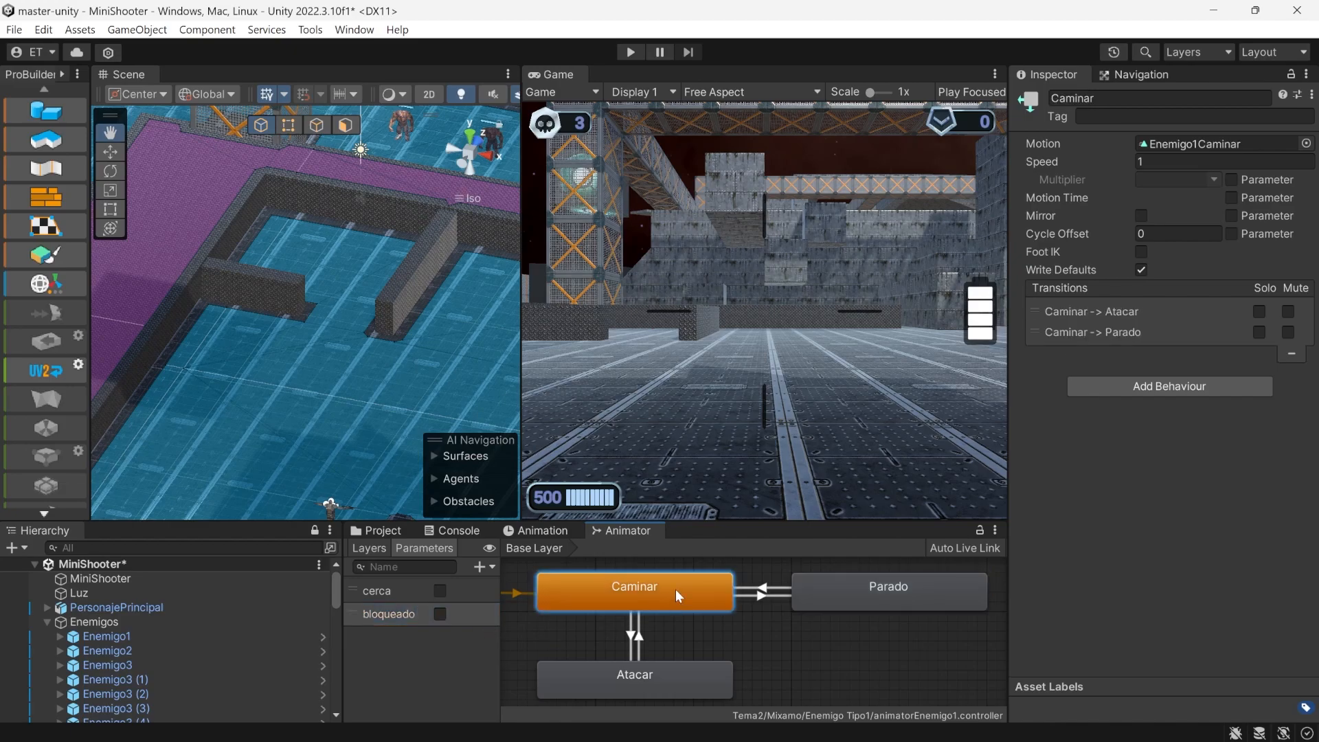
left_click(870, 596)
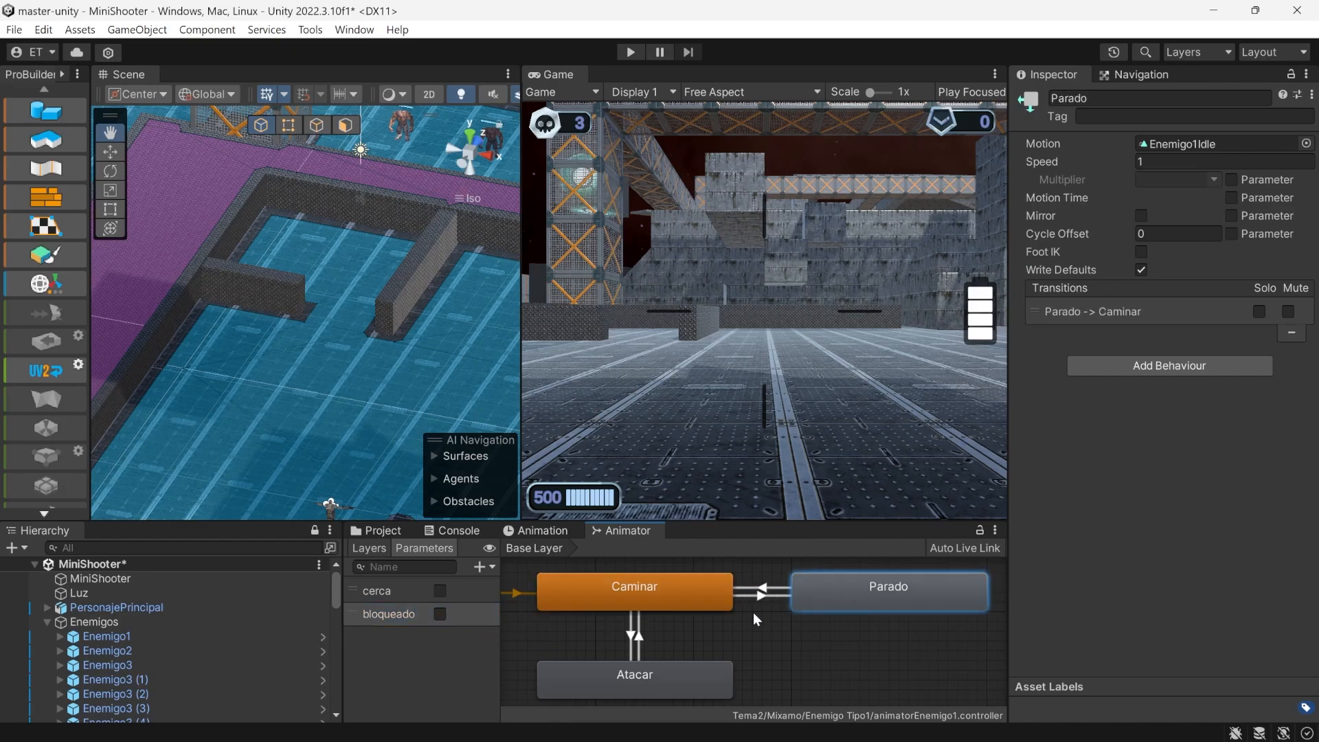
left_click(761, 595)
left_click(762, 589)
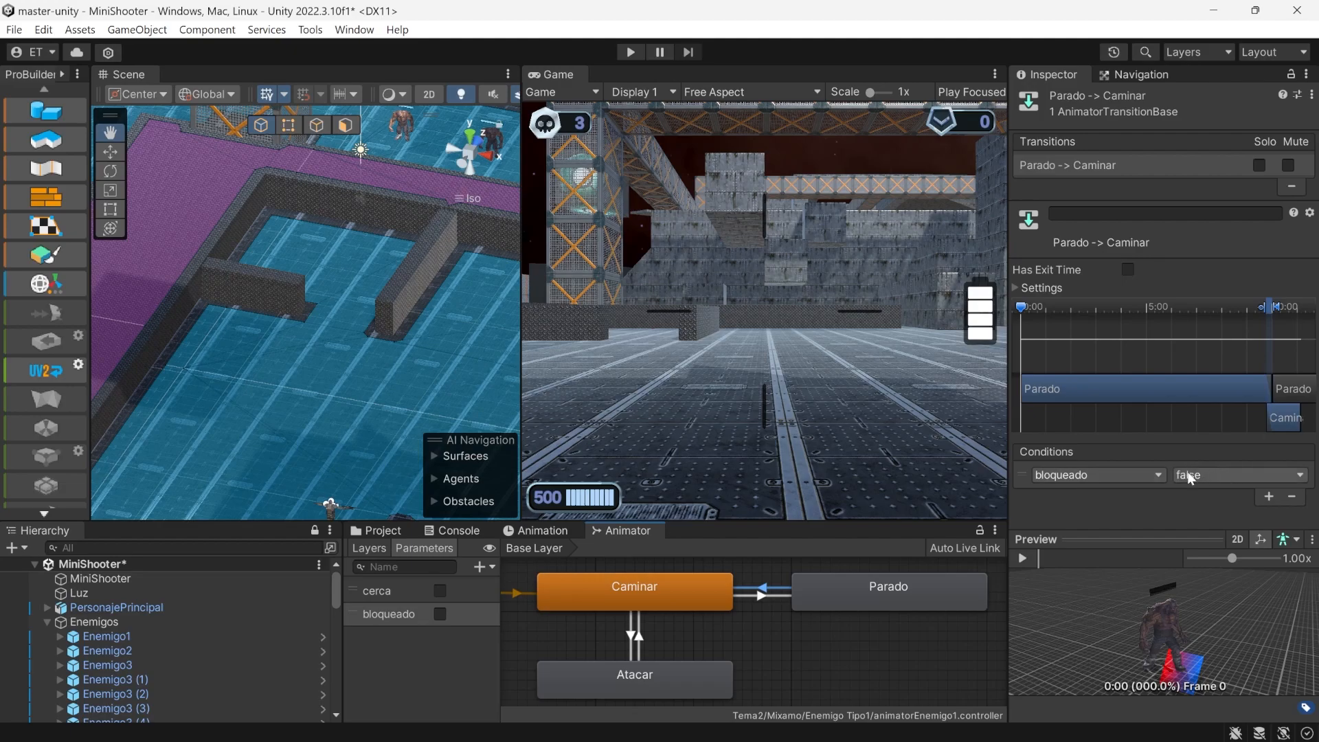
left_click(765, 596)
left_click(760, 592)
Step: Switch to Visual Studio and review the IrADestino method, including the complete-path branch and the else branch setting bloqueado to true
key("alt+Tab")
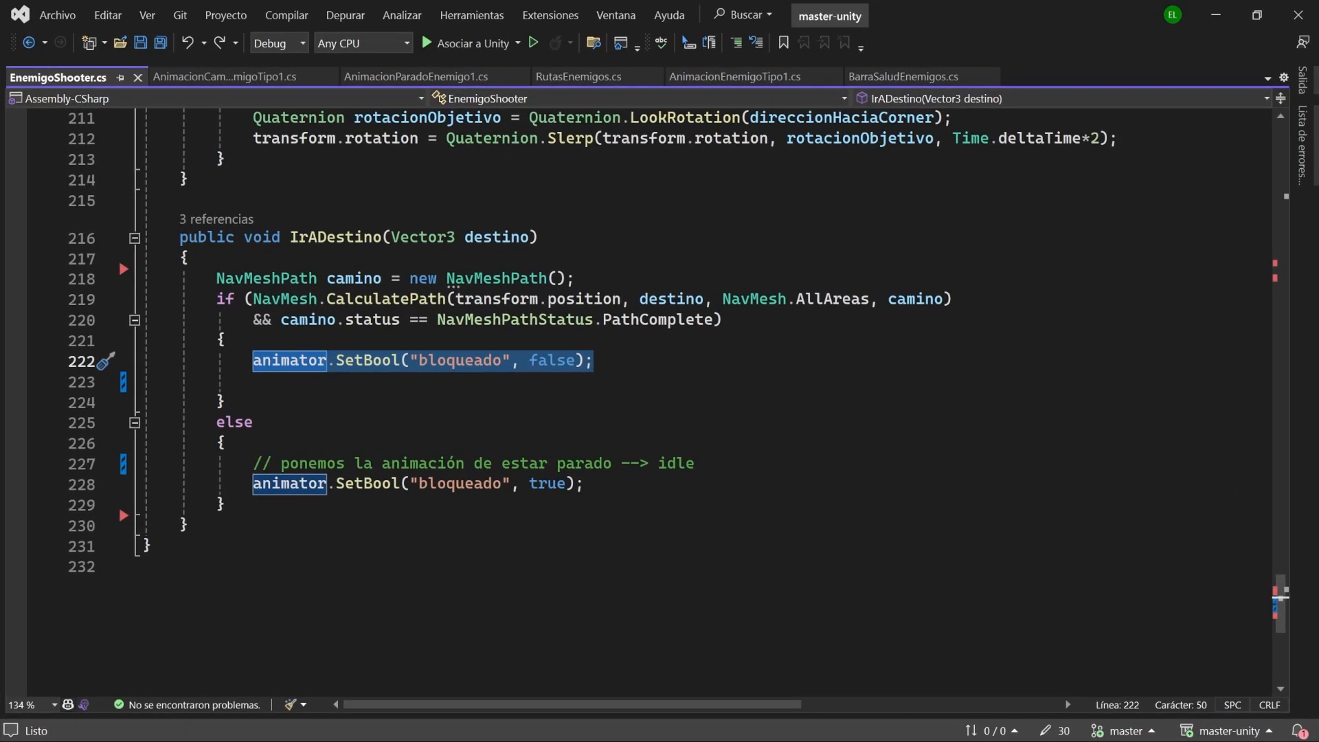
left_click_drag(173, 238, 190, 526)
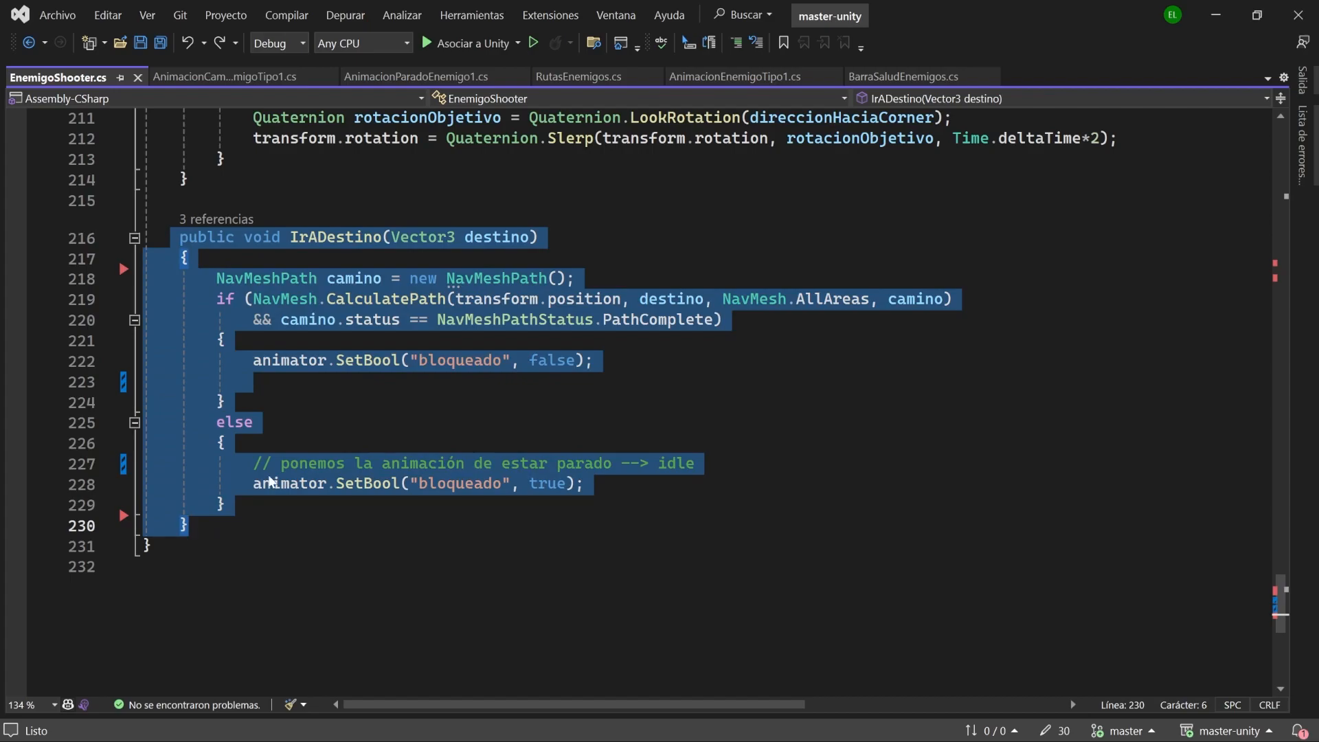
left_click(225, 403)
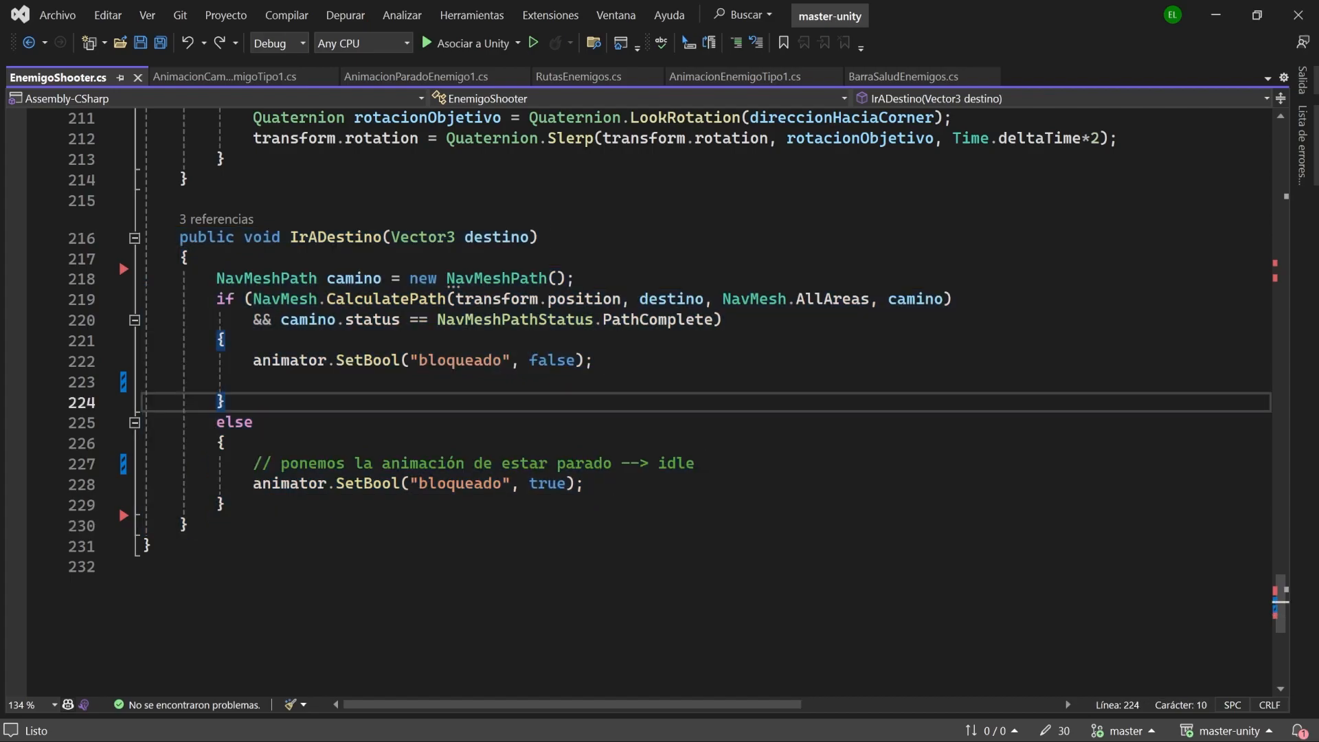
left_click_drag(207, 278, 225, 403)
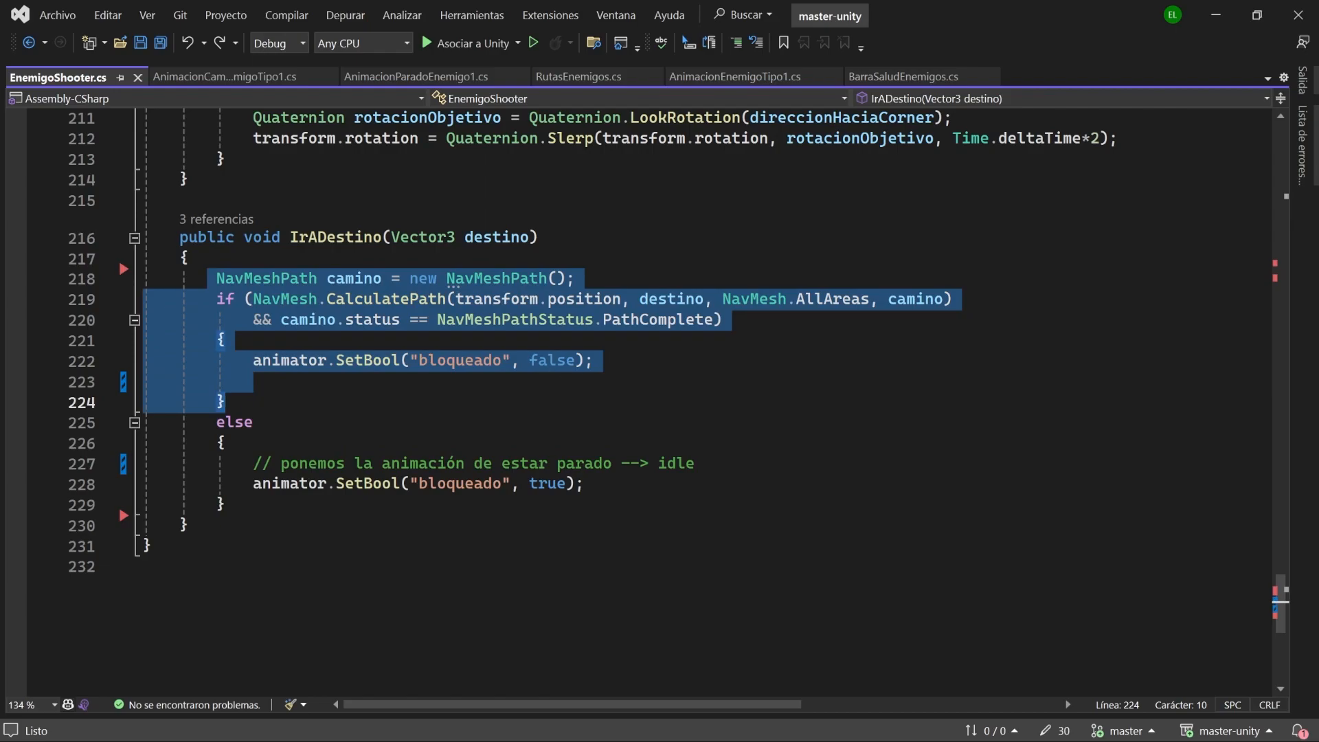
left_click_drag(245, 484, 585, 486)
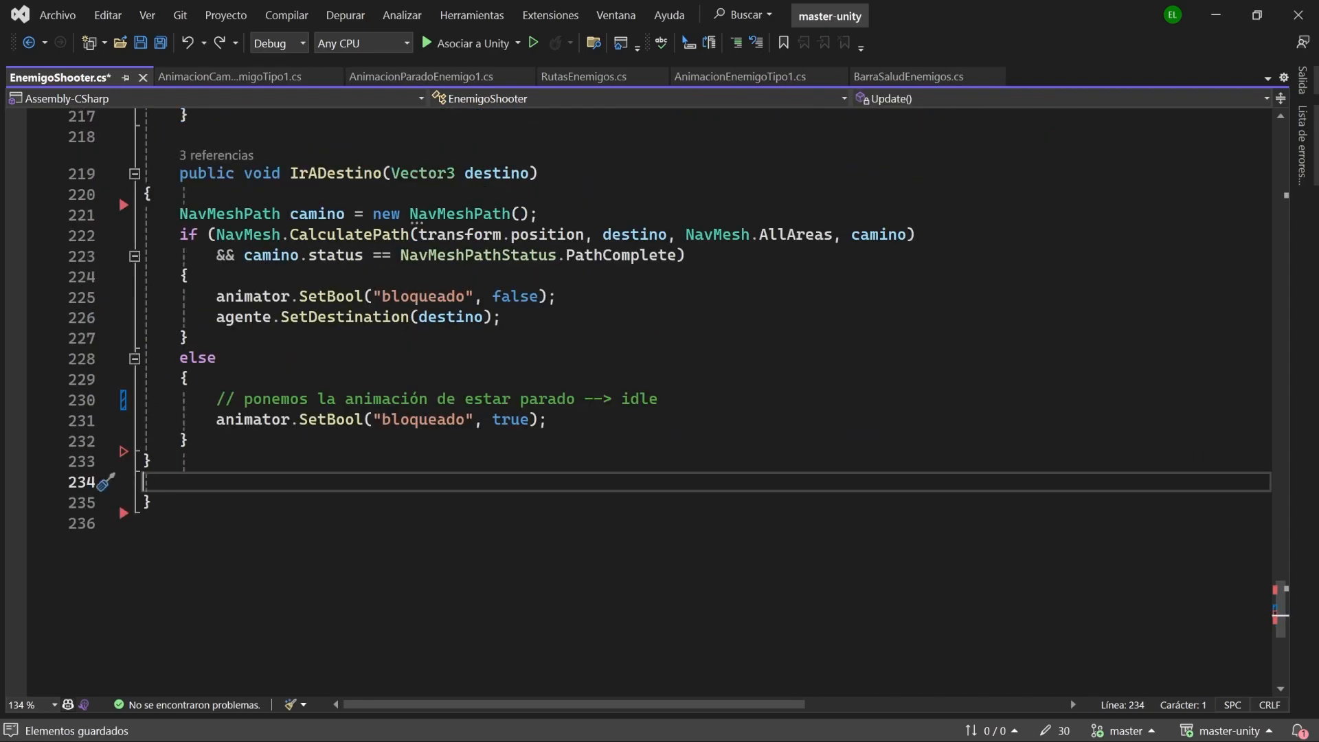
Step: Format the EnemigoShooter script to correct the indentation of the IrADestino method
key("ctrl+k")
key("ctrl+d")
key("BackSpace")
Step: Switch to Unity and check the exit time, settings and bloqueado conditions of both transitions between Caminar and Parado
key("alt+Tab")
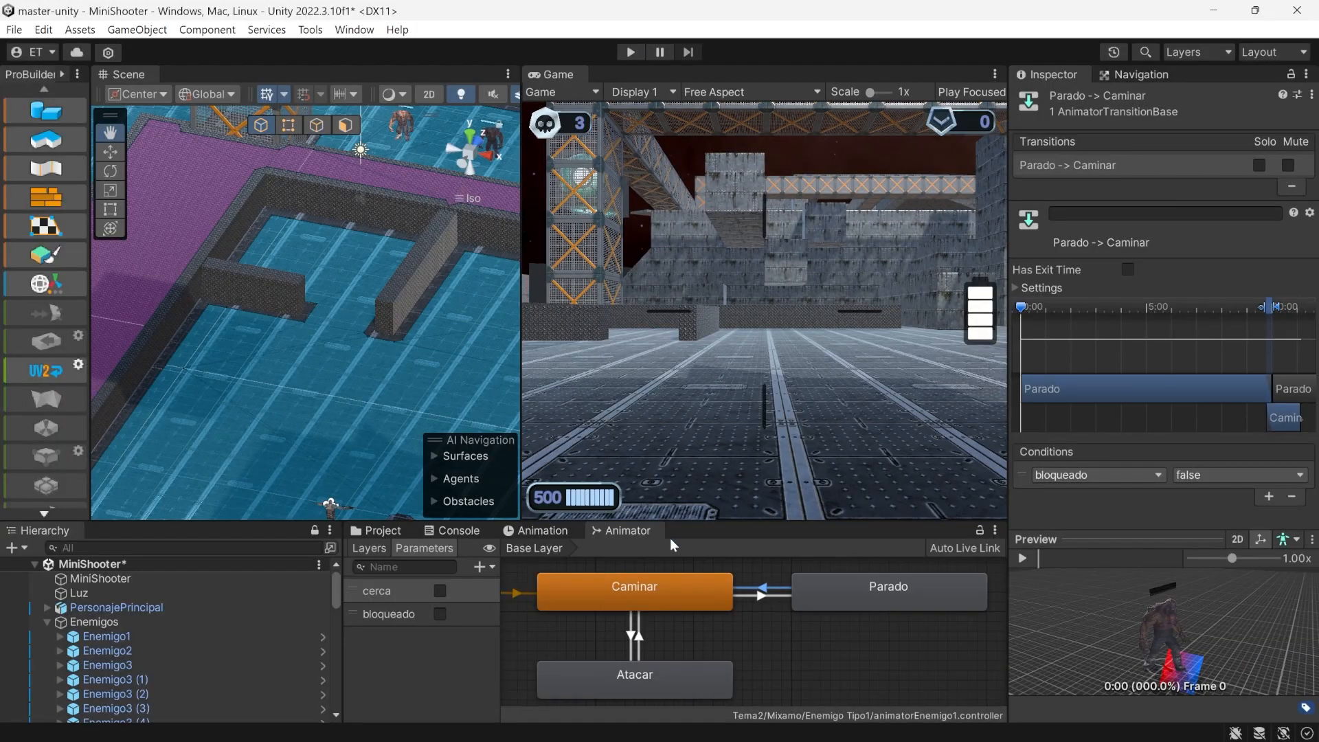
left_click(761, 598)
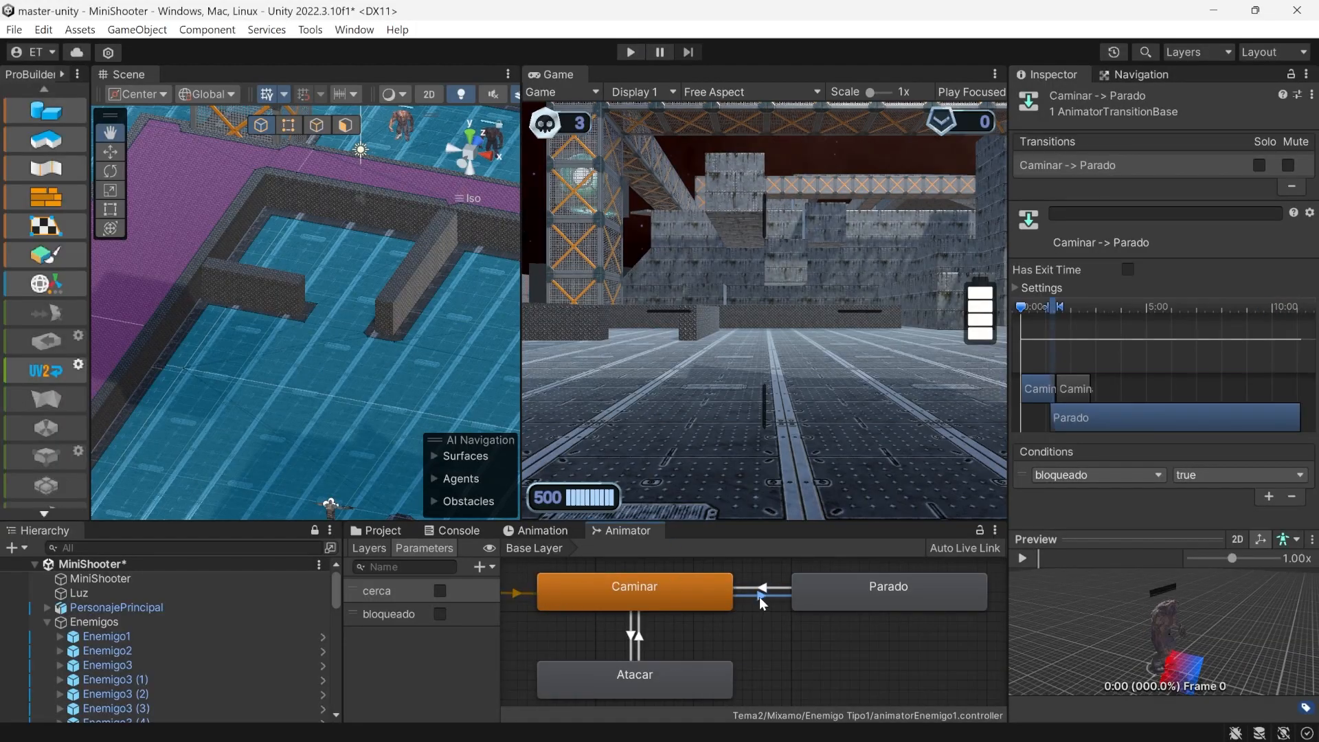
left_click(1127, 269)
left_click(1127, 269)
left_click(764, 589)
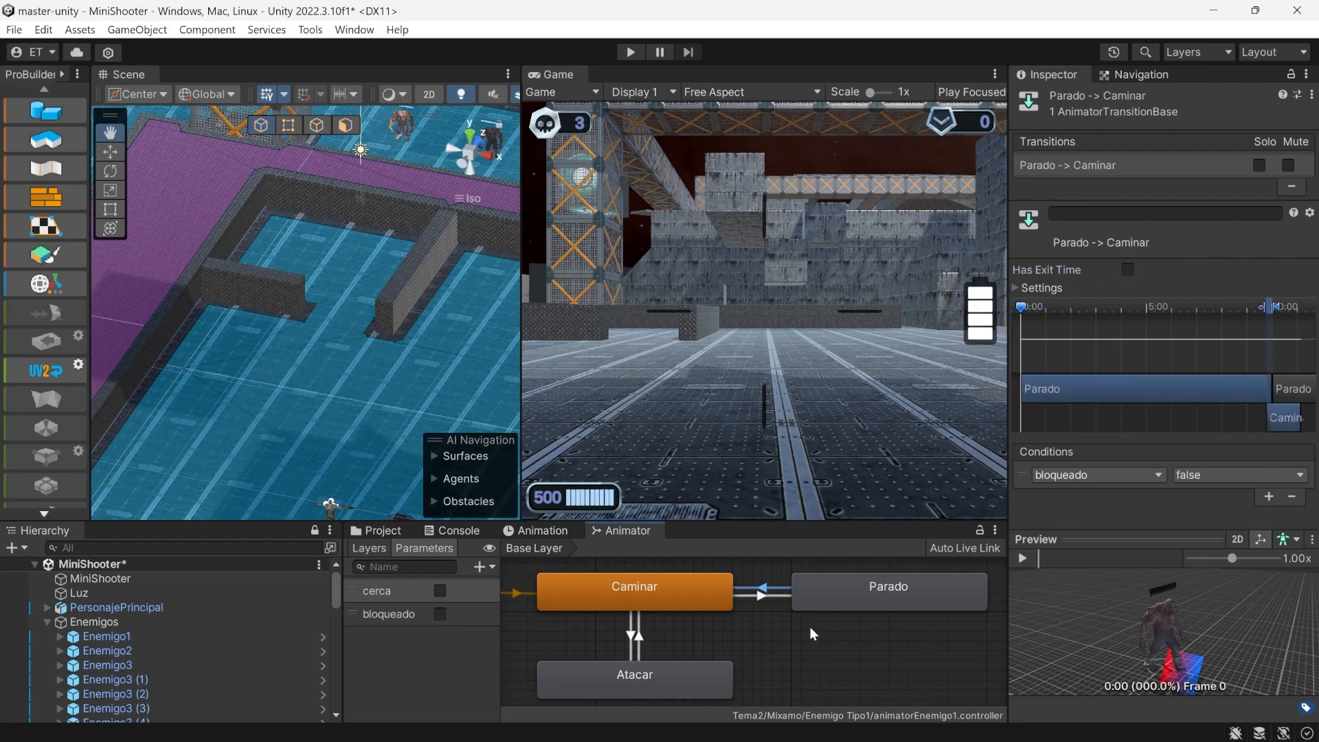
left_click(1016, 287)
left_click(762, 595)
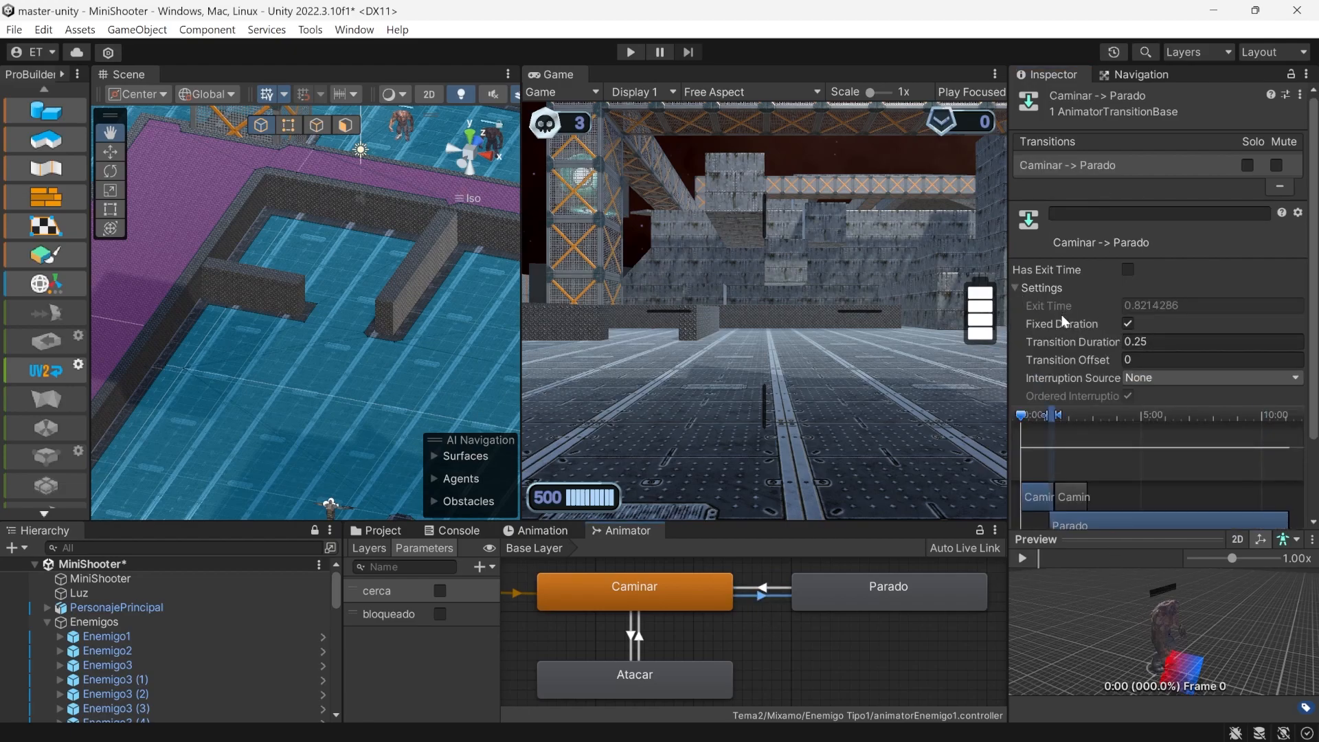
left_click(763, 589)
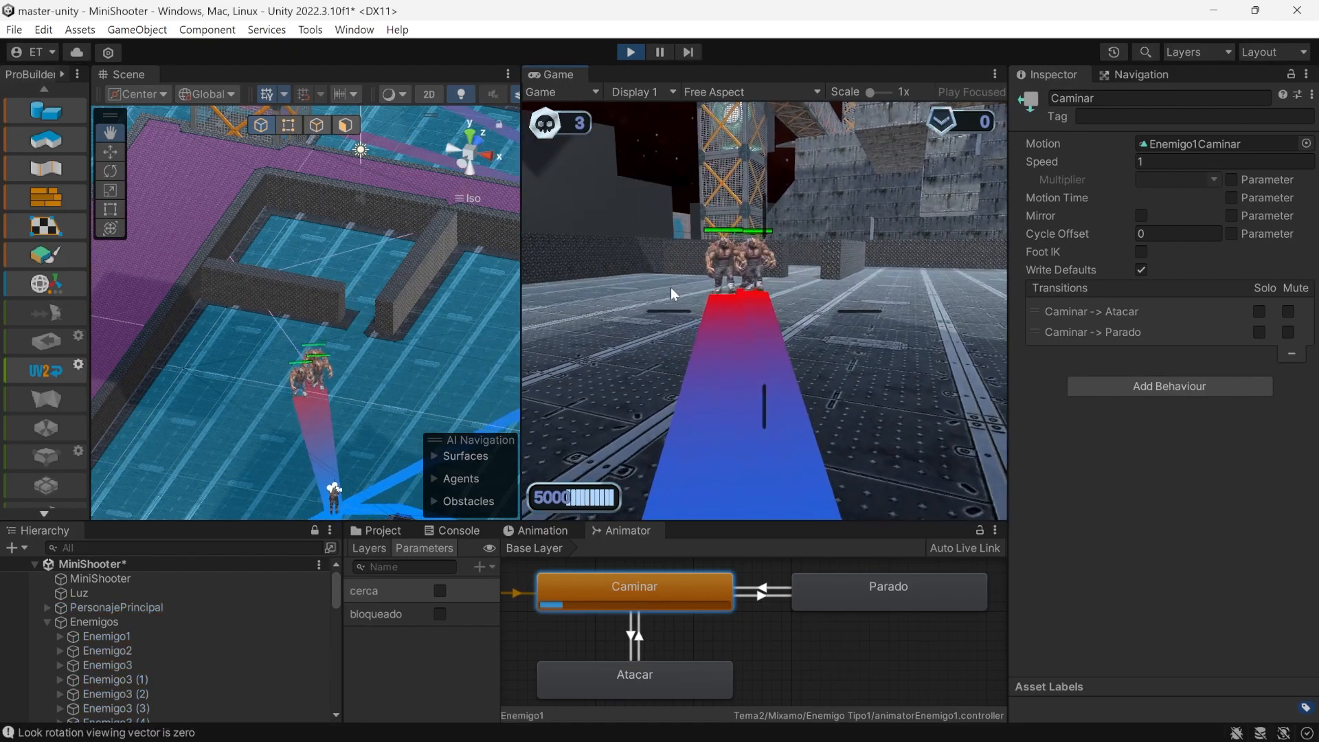
Step: Move the character around the running game to test how enemies react to a blocked route, and stop the game
key("w")
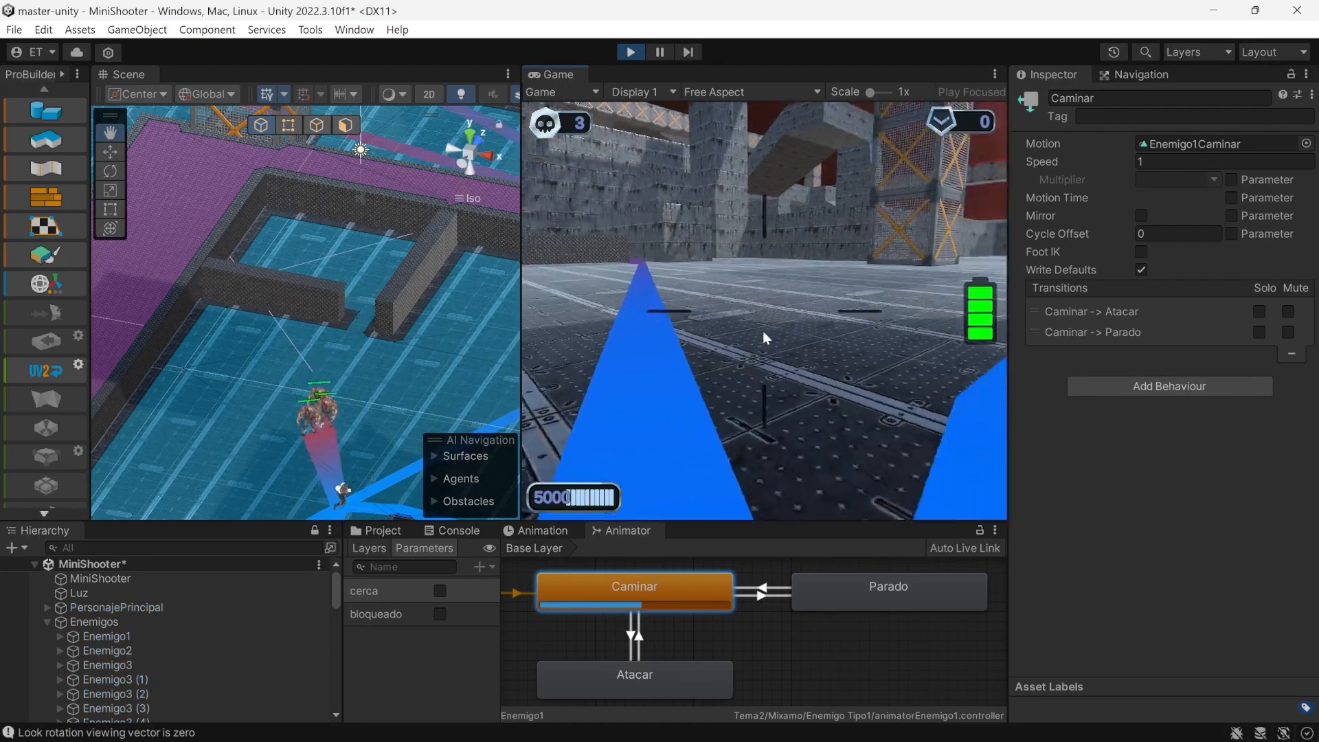
key("w")
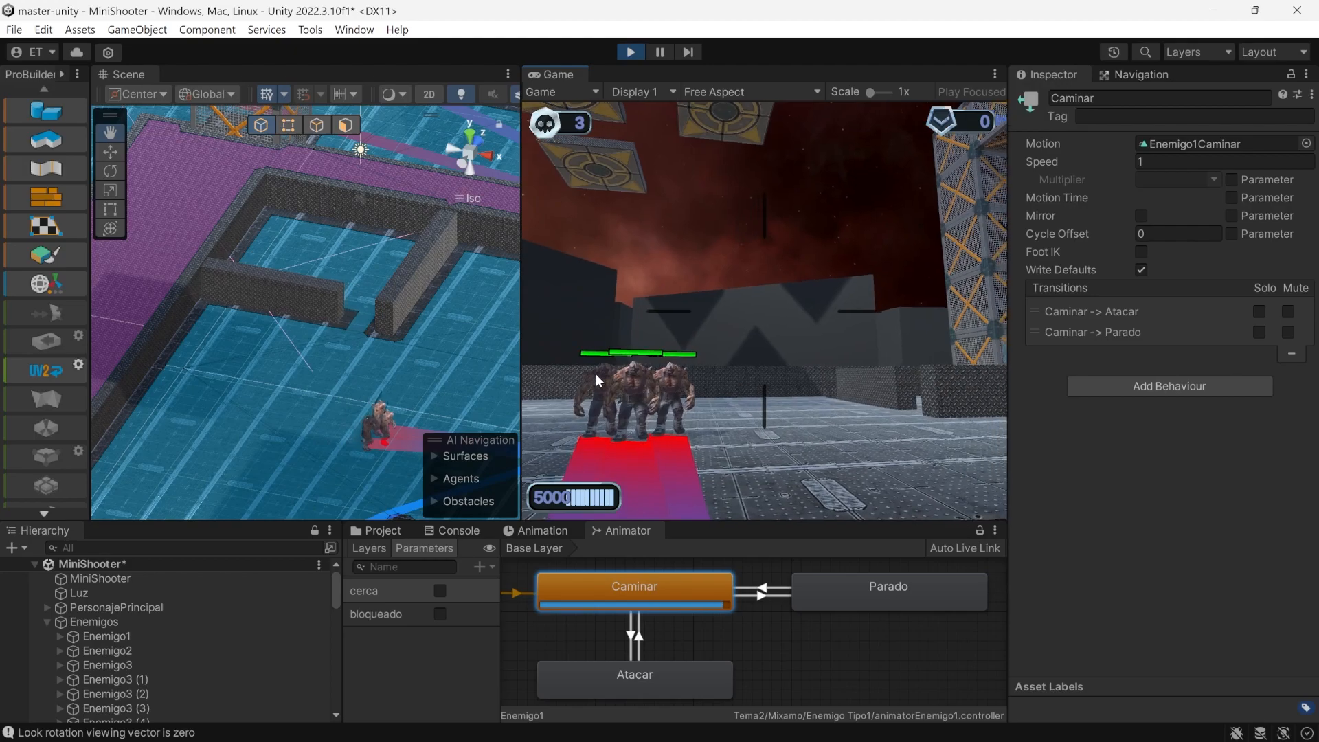
key("w")
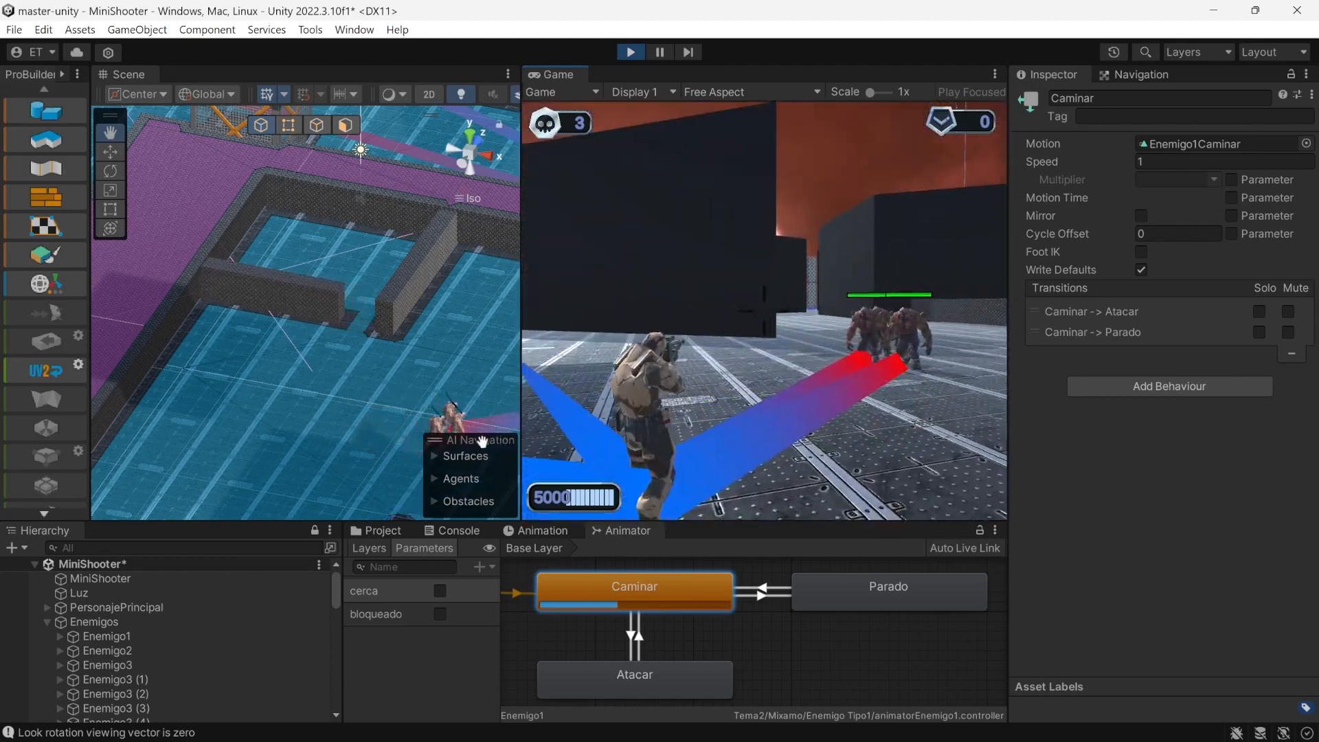
key("w")
key("w")
key("space")
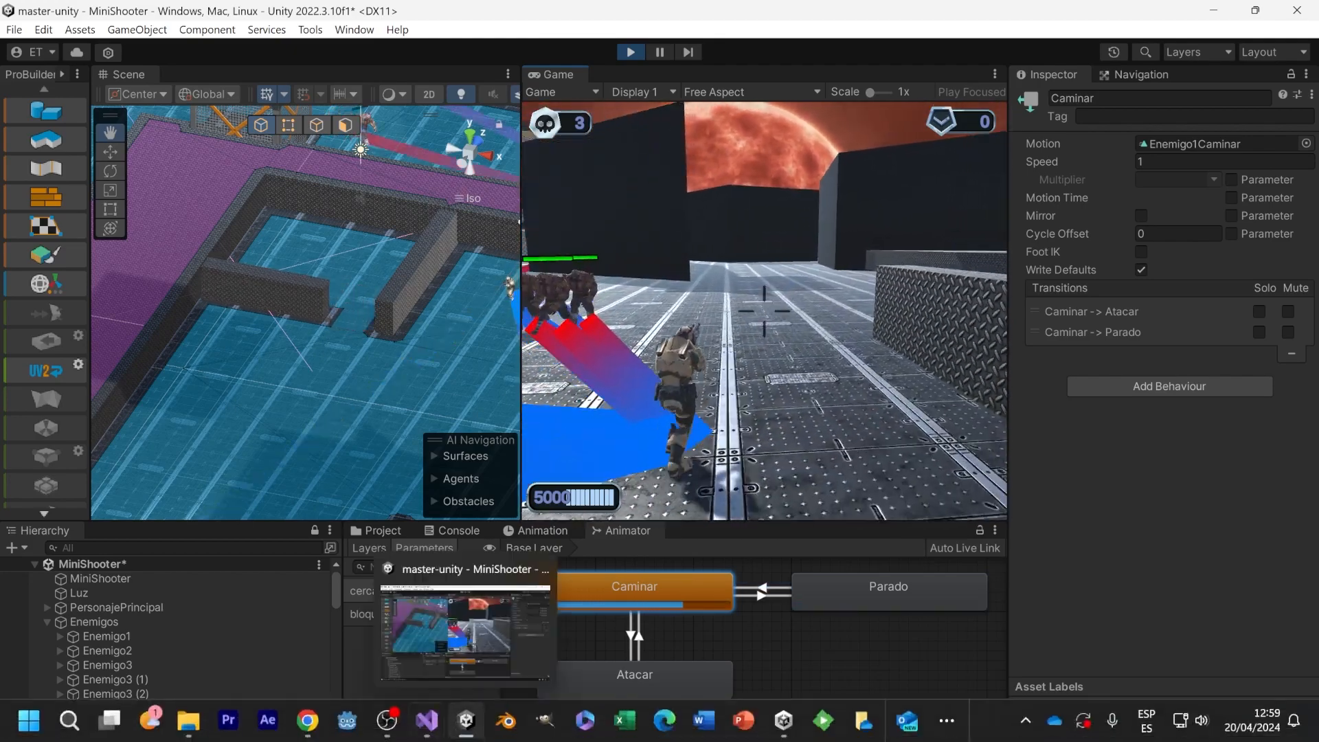
mouse_move(467, 720)
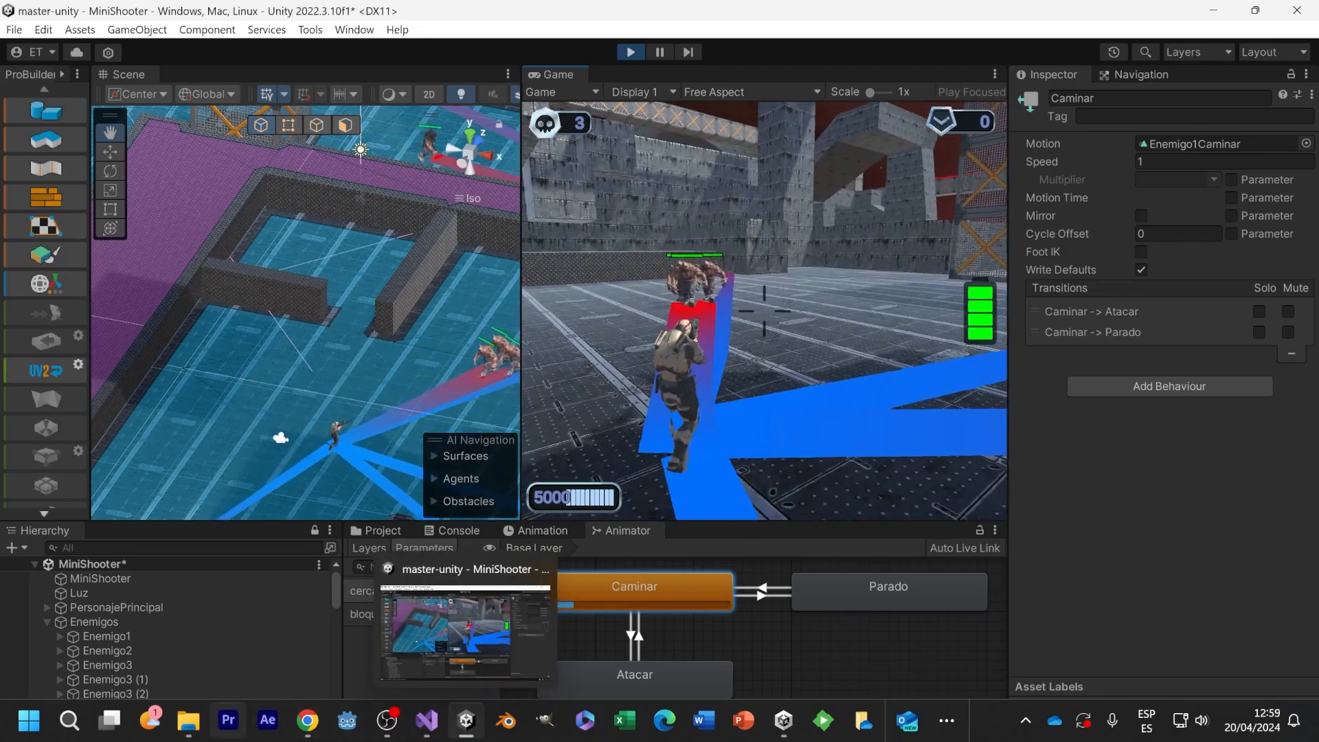
mouse_move(185, 737)
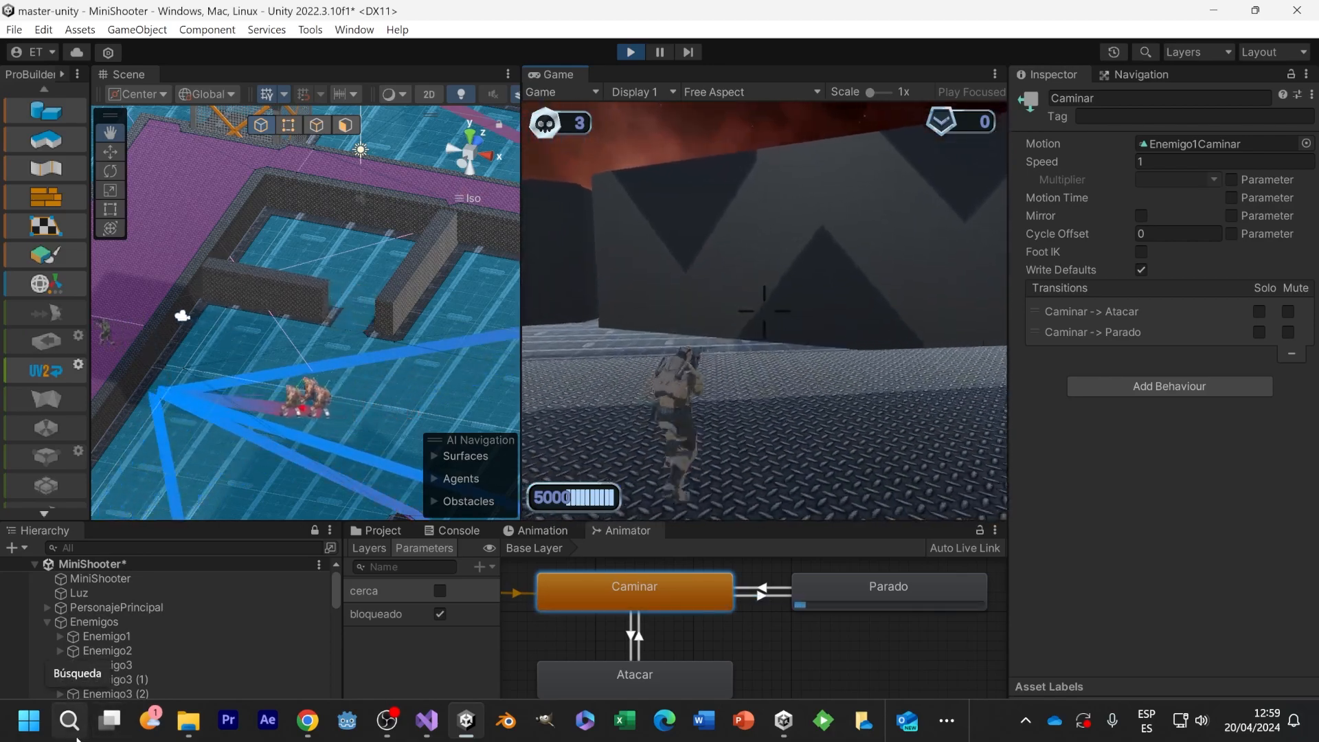
mouse_move(307, 721)
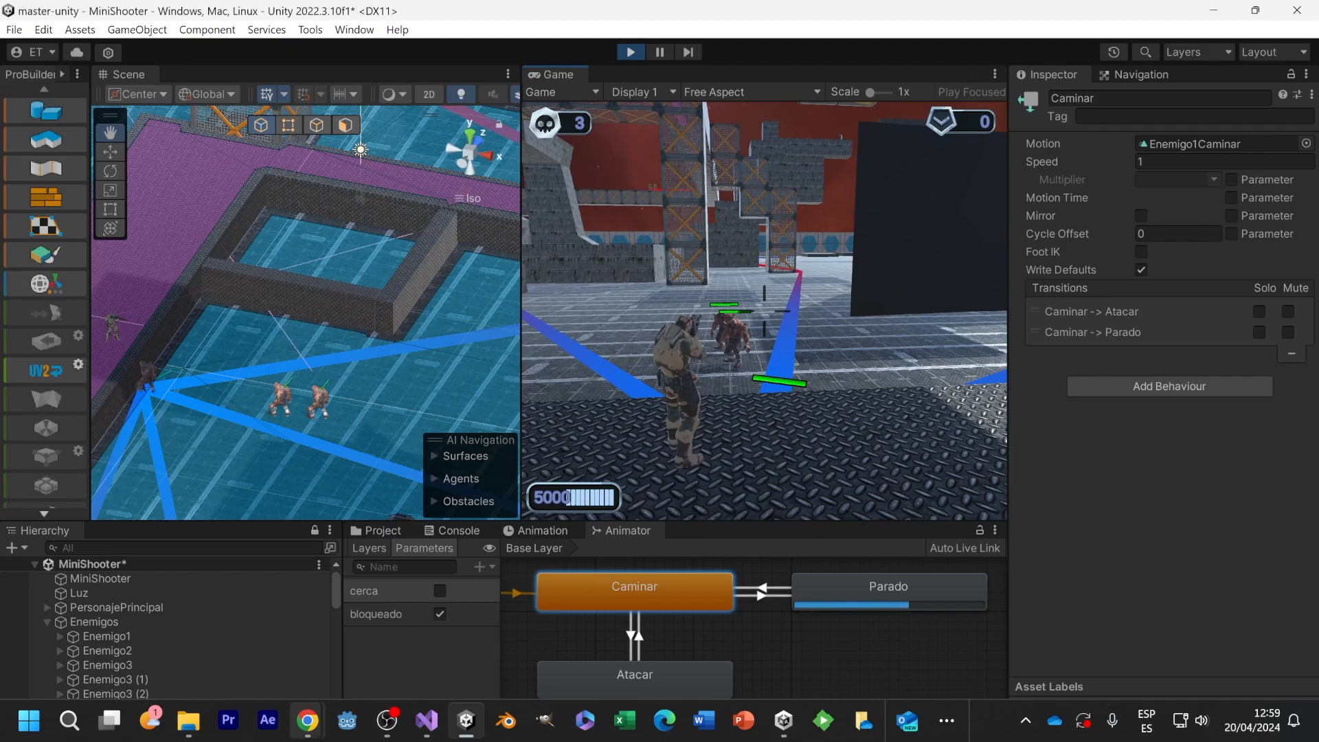
key("ctrl+p")
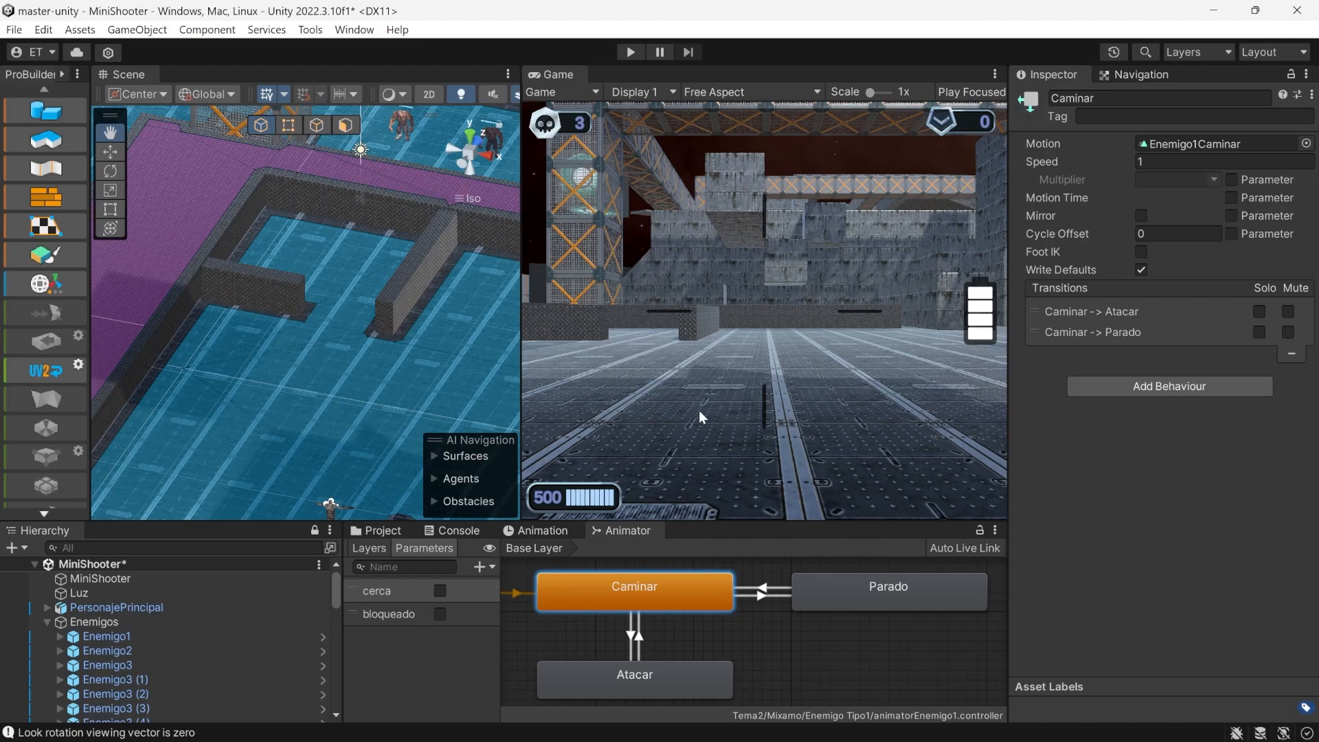
Step: Return to the EnemigoShooter script and undo the recent edits to restore the extended IrADestino version that uses radioBusqueda and SamplePosition
key("alt+Tab")
key("Up")
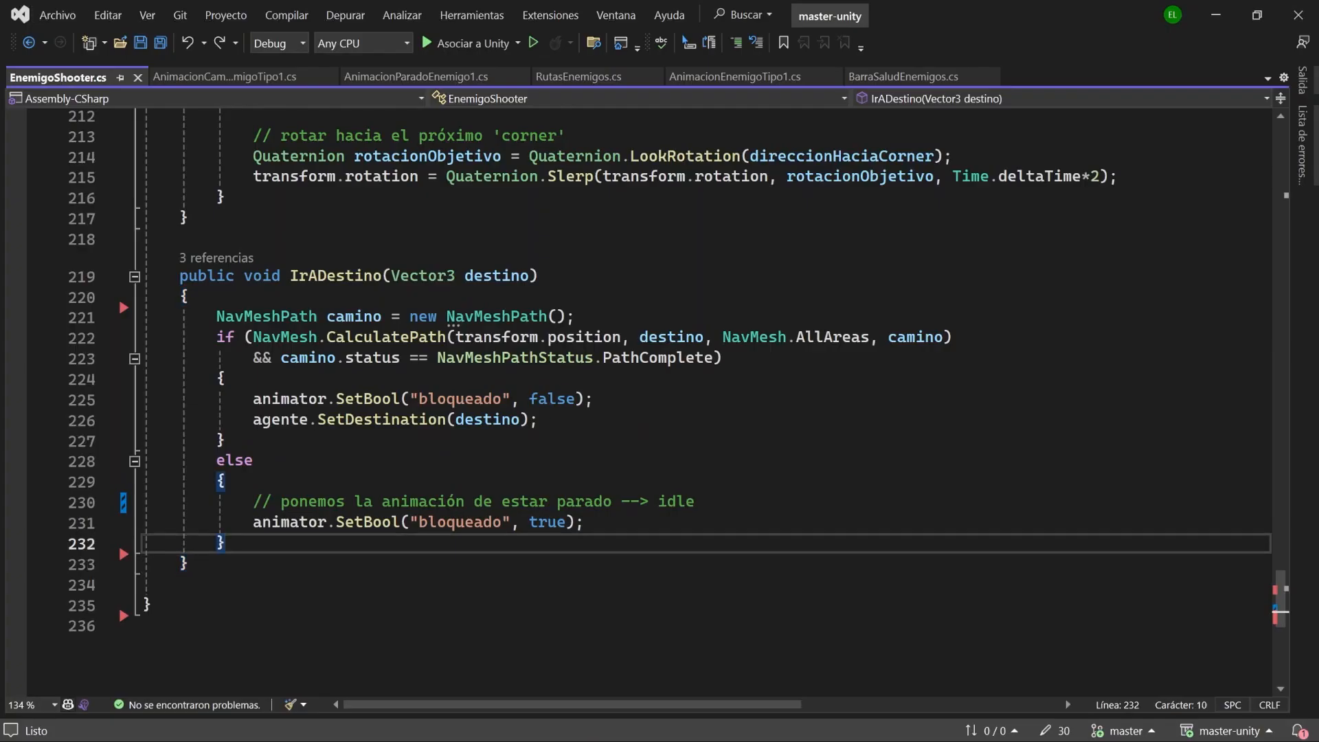
key("ctrl+z")
key("ctrl+z")
key("ctrl+z")
key("ctrl+z")
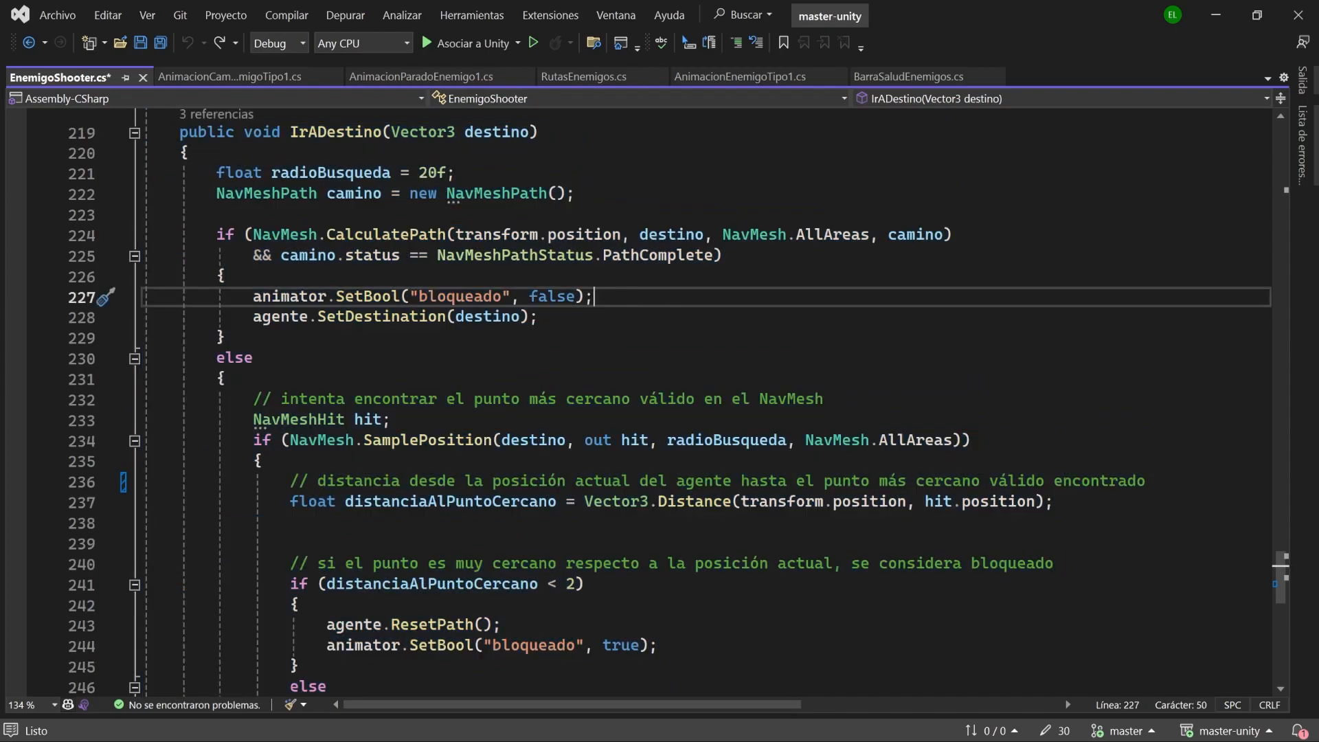
Step: Switch to Google Slides in the browser and present the slide "NavMeshPath: ejemplo mini-shooter ampliado" to study its code
left_click(300, 724)
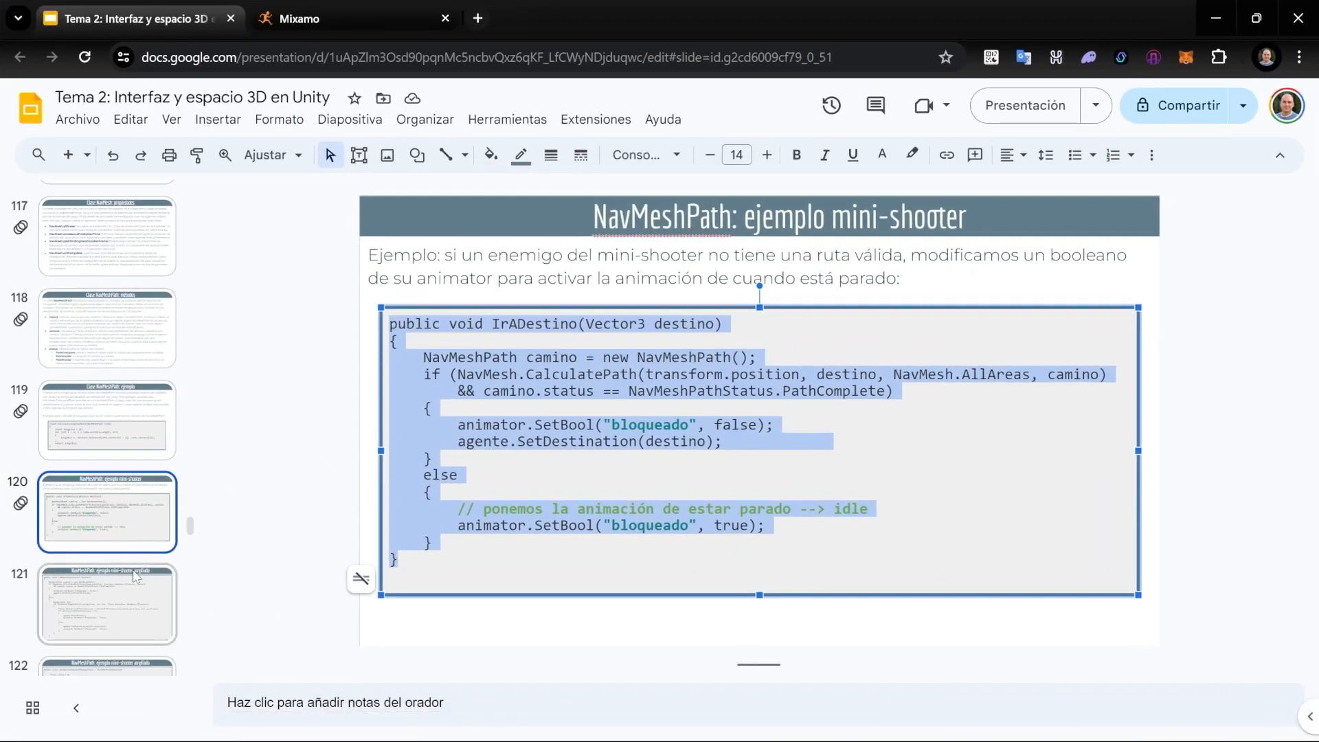
left_click(135, 567)
key("ctrl+F5")
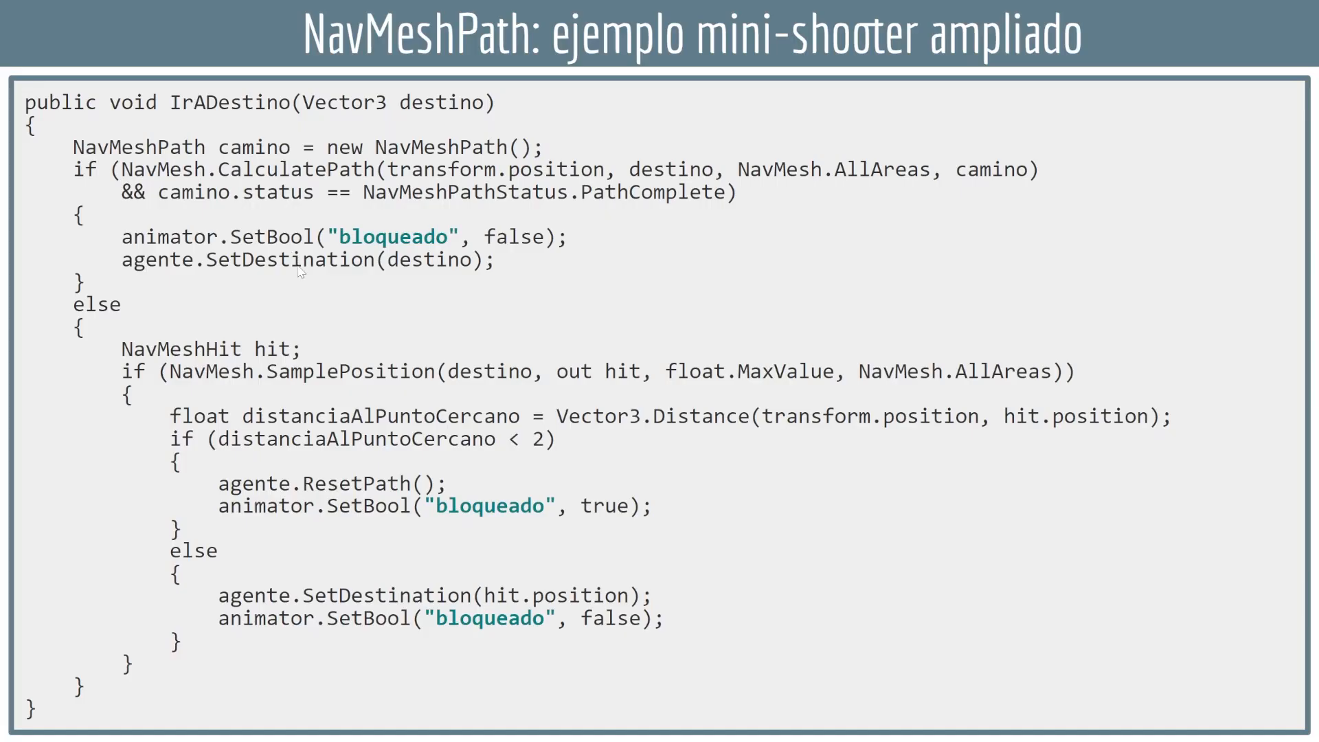
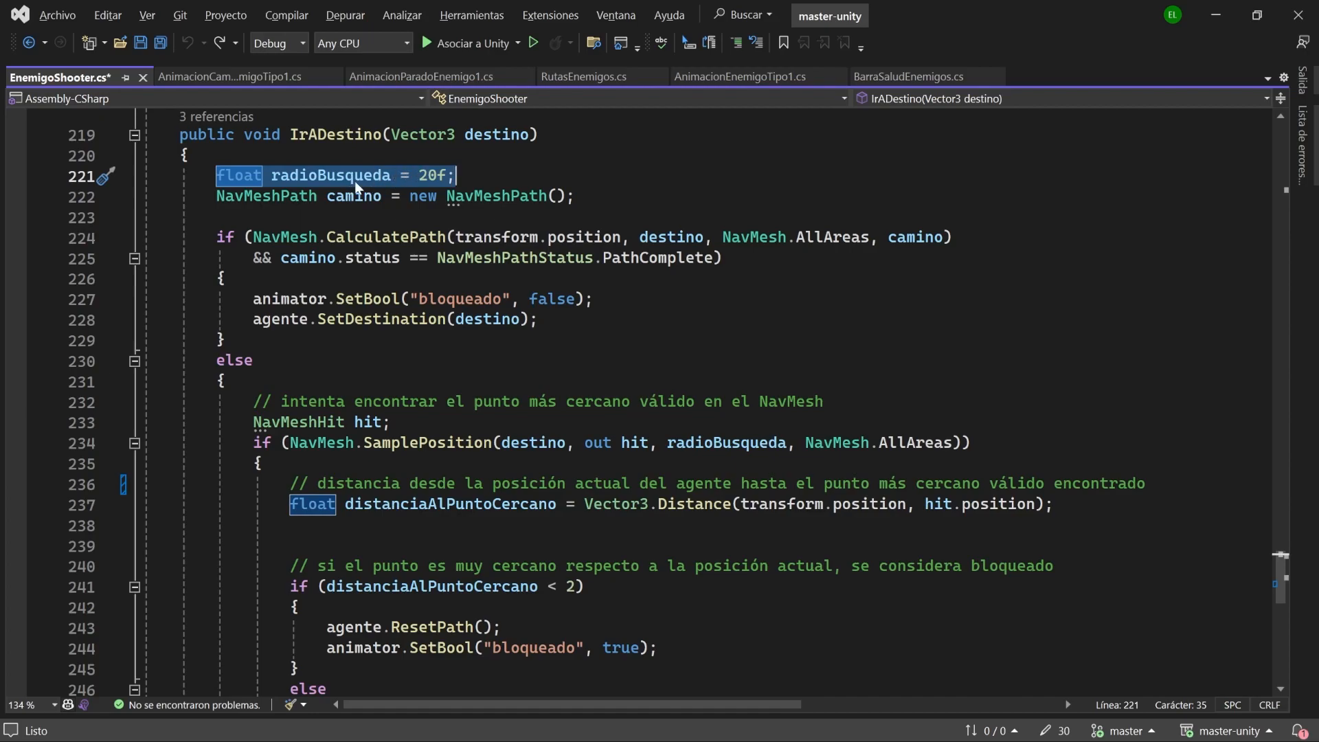
Step: Examine the radioBusqueda declaration and the destino argument of the NavMesh.SamplePosition call in the extended IrADestino method
left_click(456, 175)
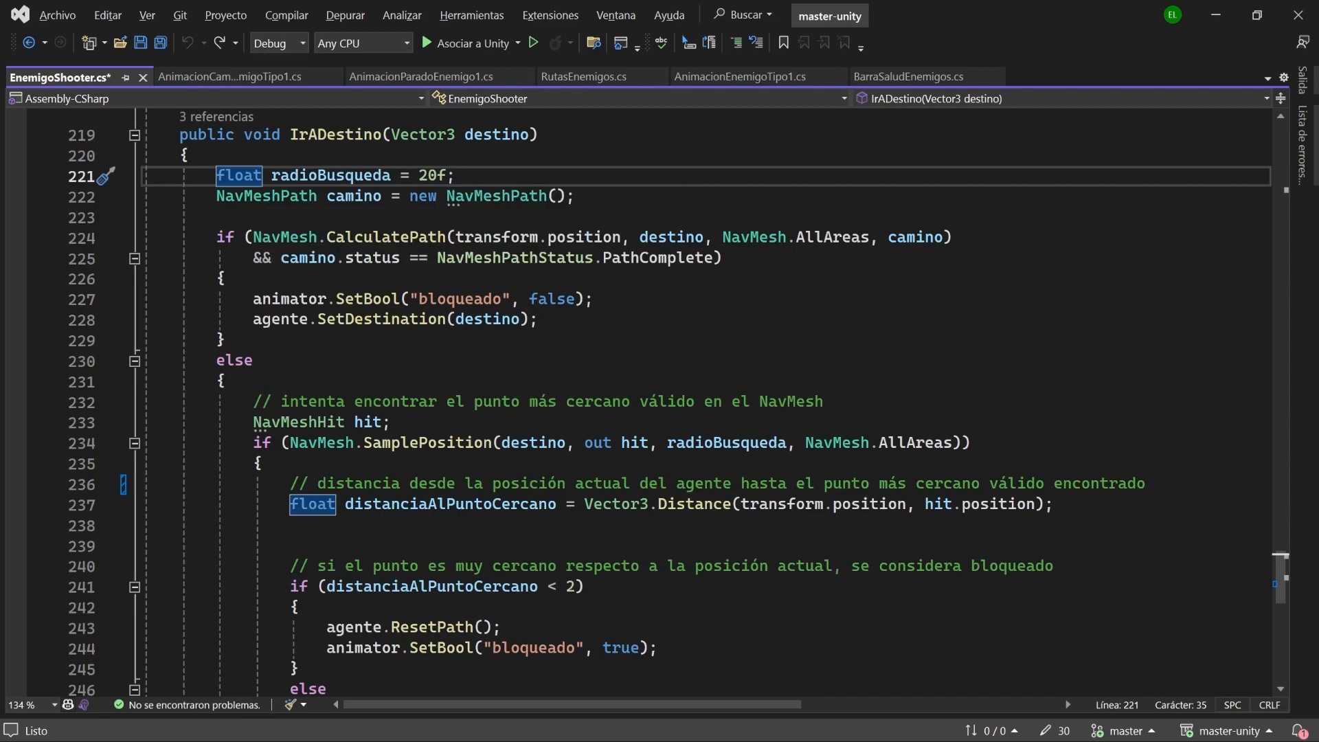
double_click(529, 443)
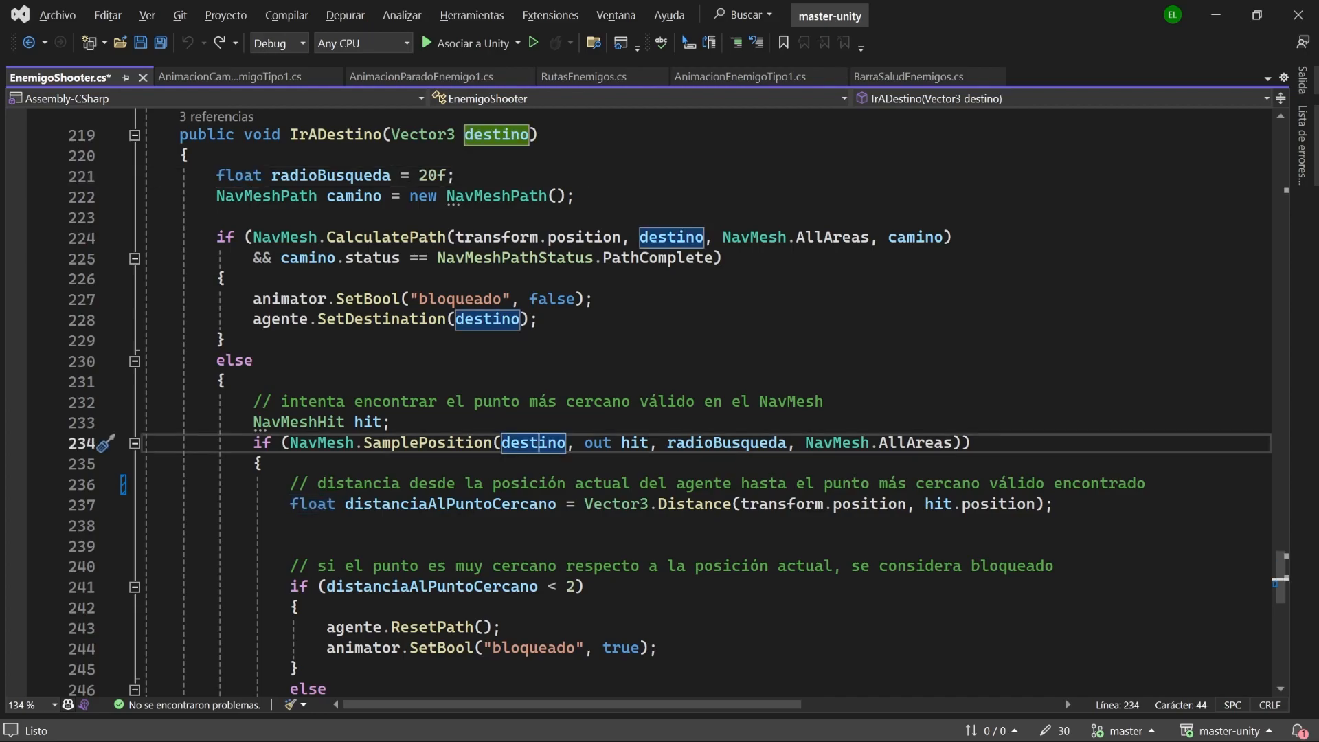
double_click(422, 443)
double_click(529, 443)
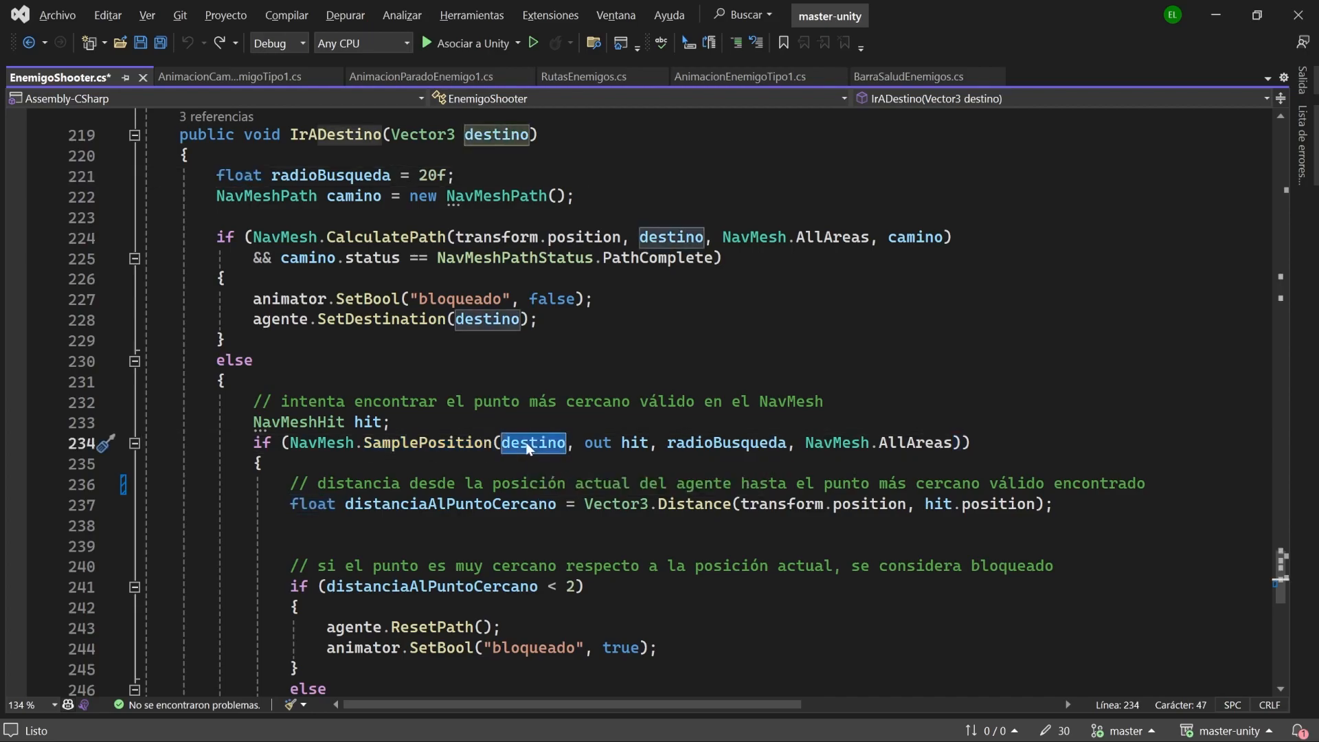
Step: Compare the destino and radioBusqueda arguments of the NavMesh.SamplePosition call in IrADestino
double_click(726, 443)
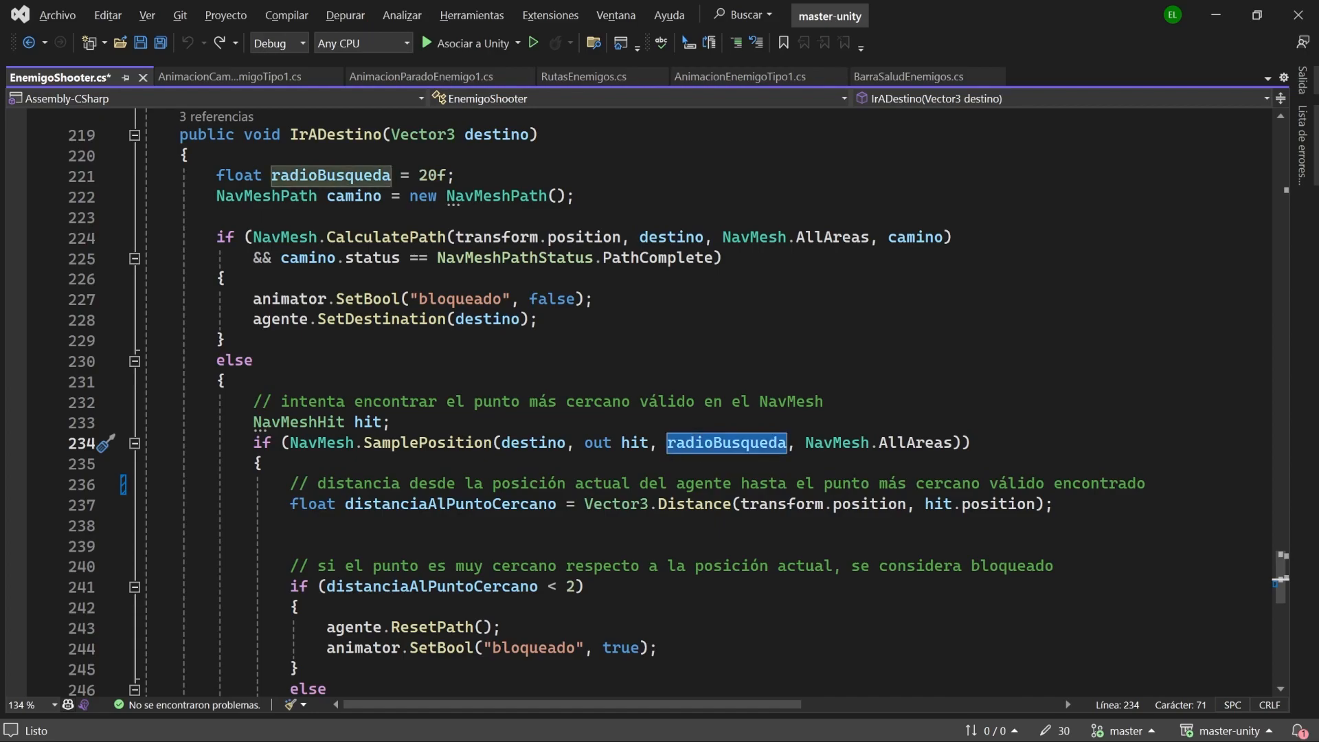
double_click(533, 443)
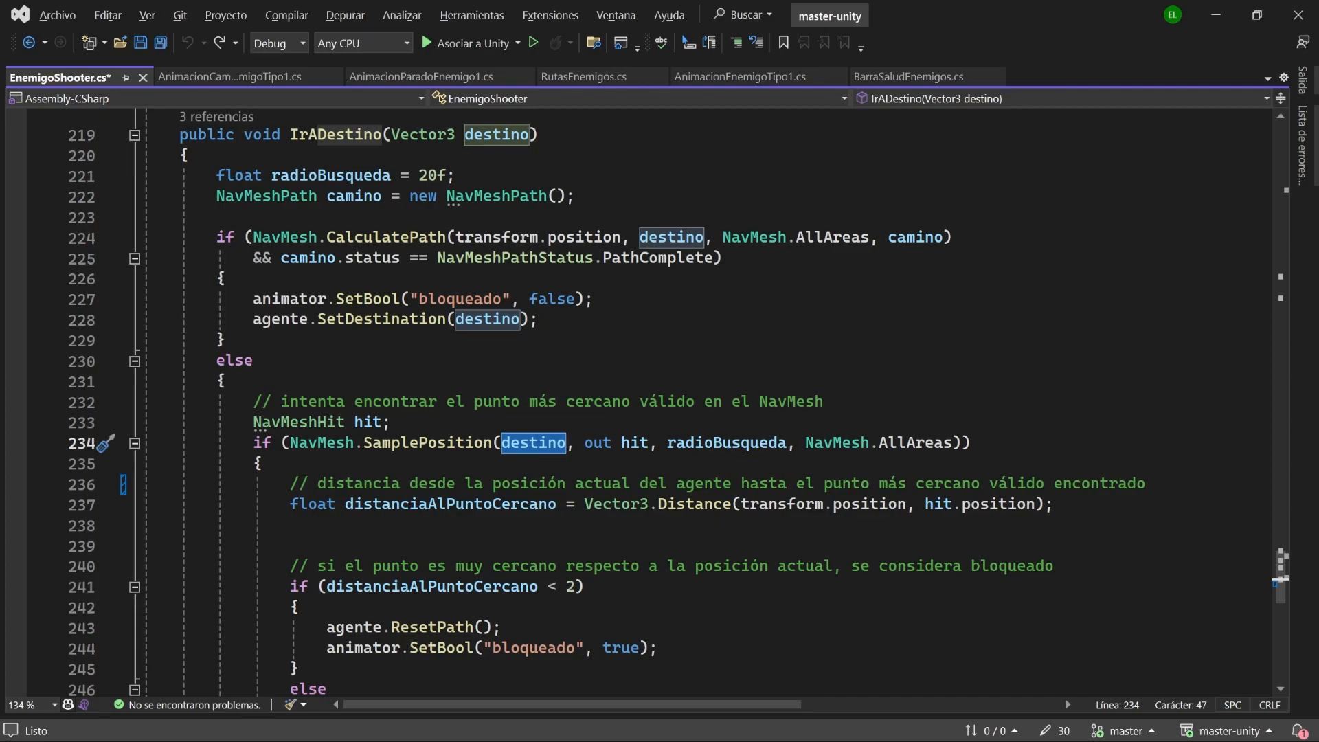
double_click(723, 445)
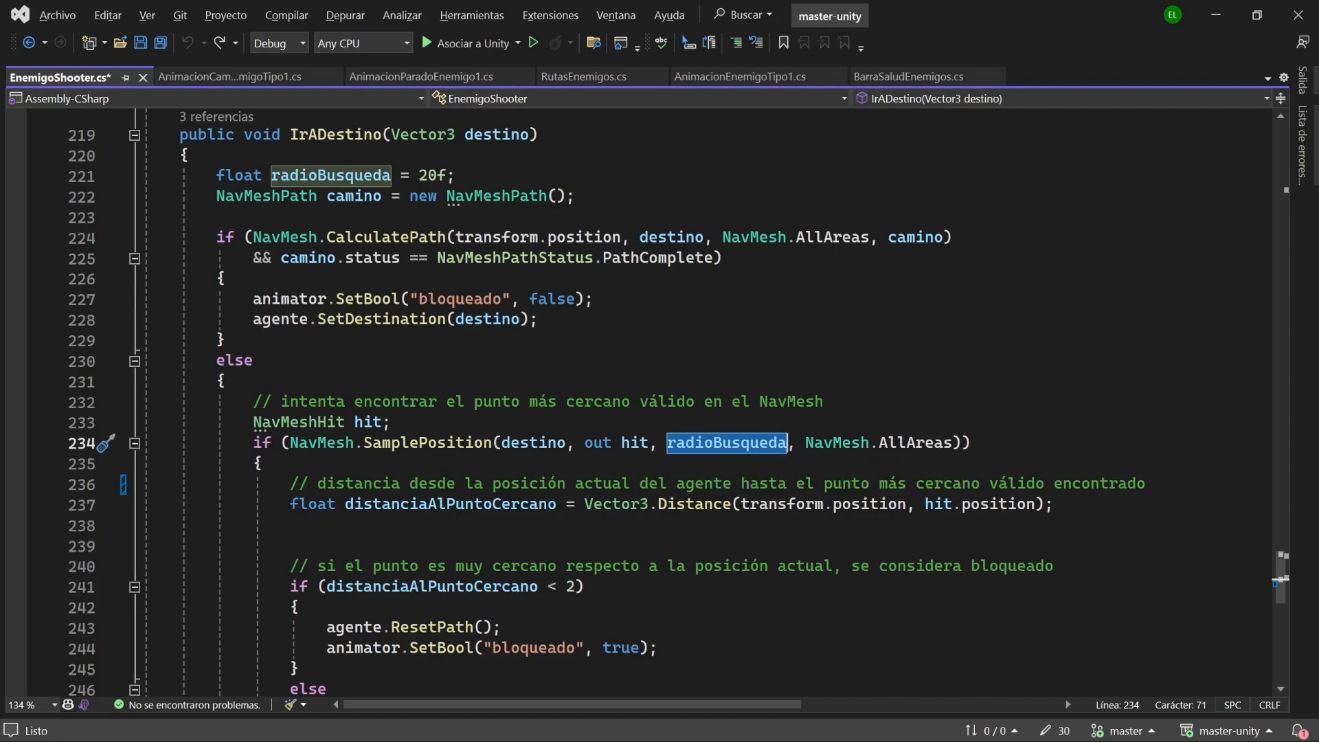
Step: Remove the blank line before the closing brace of the SamplePosition block, ahead of the final else that sets bloqueado to true
left_click_drag(1280, 591, 1285, 622)
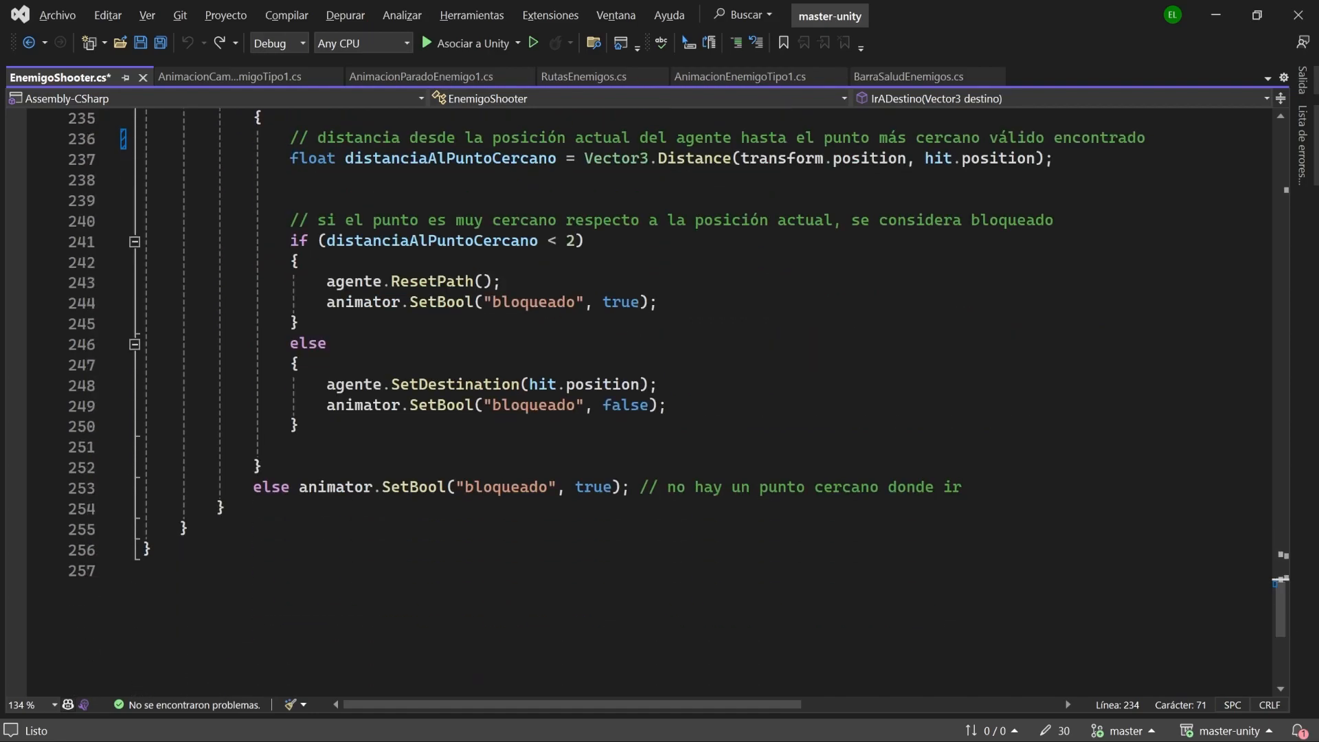
left_click_drag(253, 486, 1013, 487)
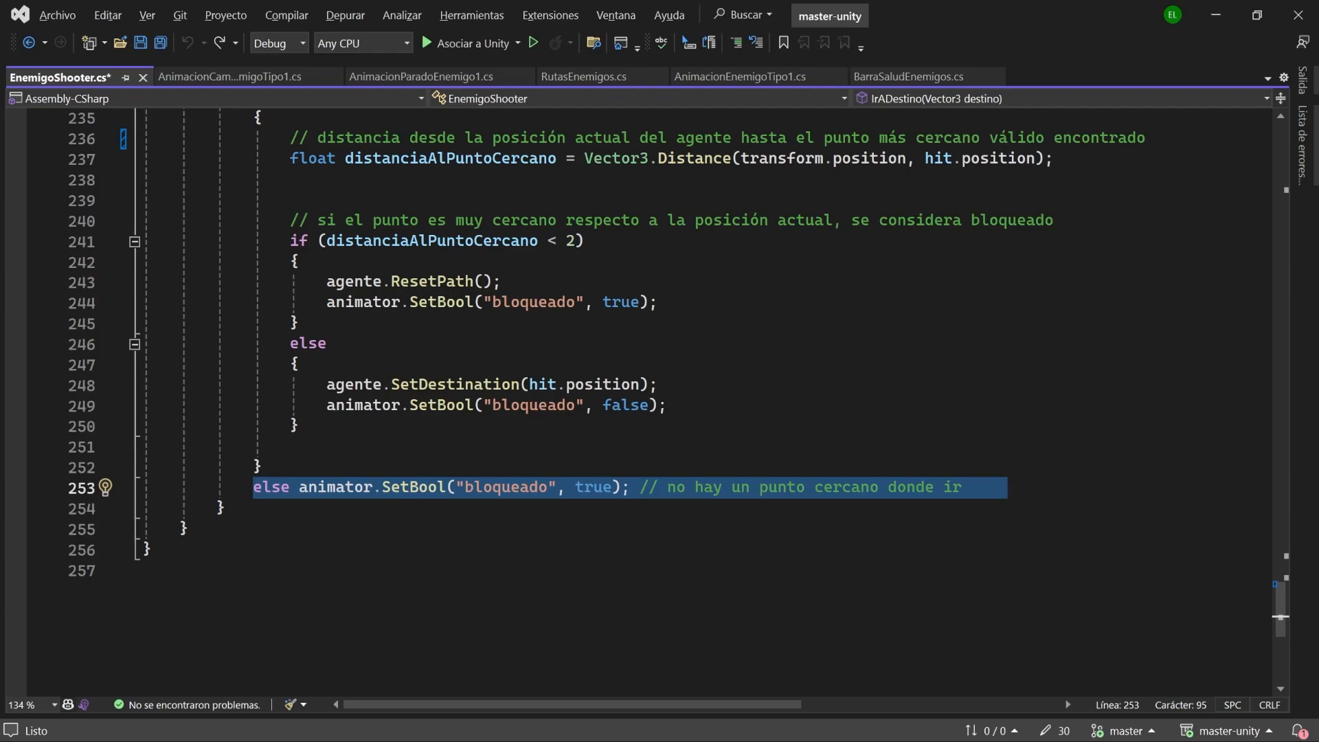
left_click(299, 426)
key("Delete")
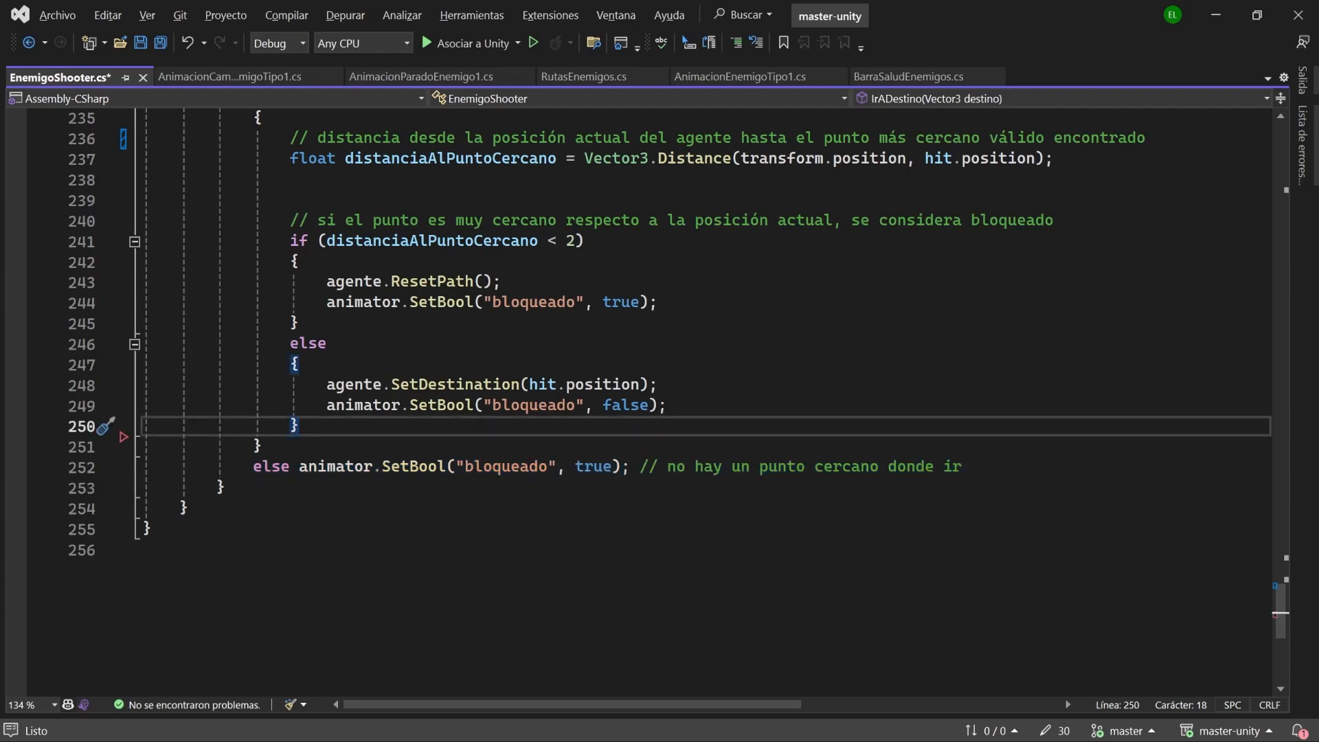
Step: Save the EnemigoShooter script and review the SamplePosition block together with its fallback else branch
left_click_drag(253, 467, 1008, 467)
scroll(1008, 467, "up", 2)
left_click_drag(281, 261, 299, 548)
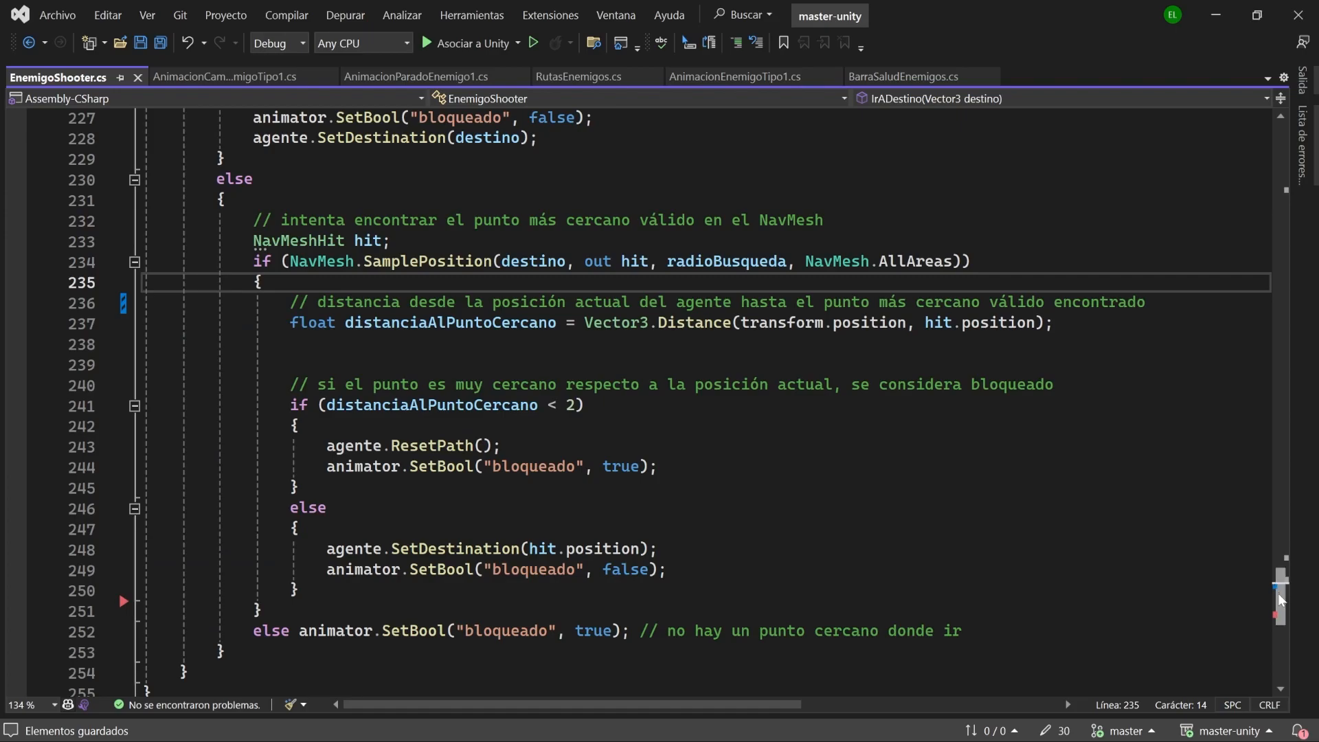
left_click_drag(1282, 598, 1288, 584)
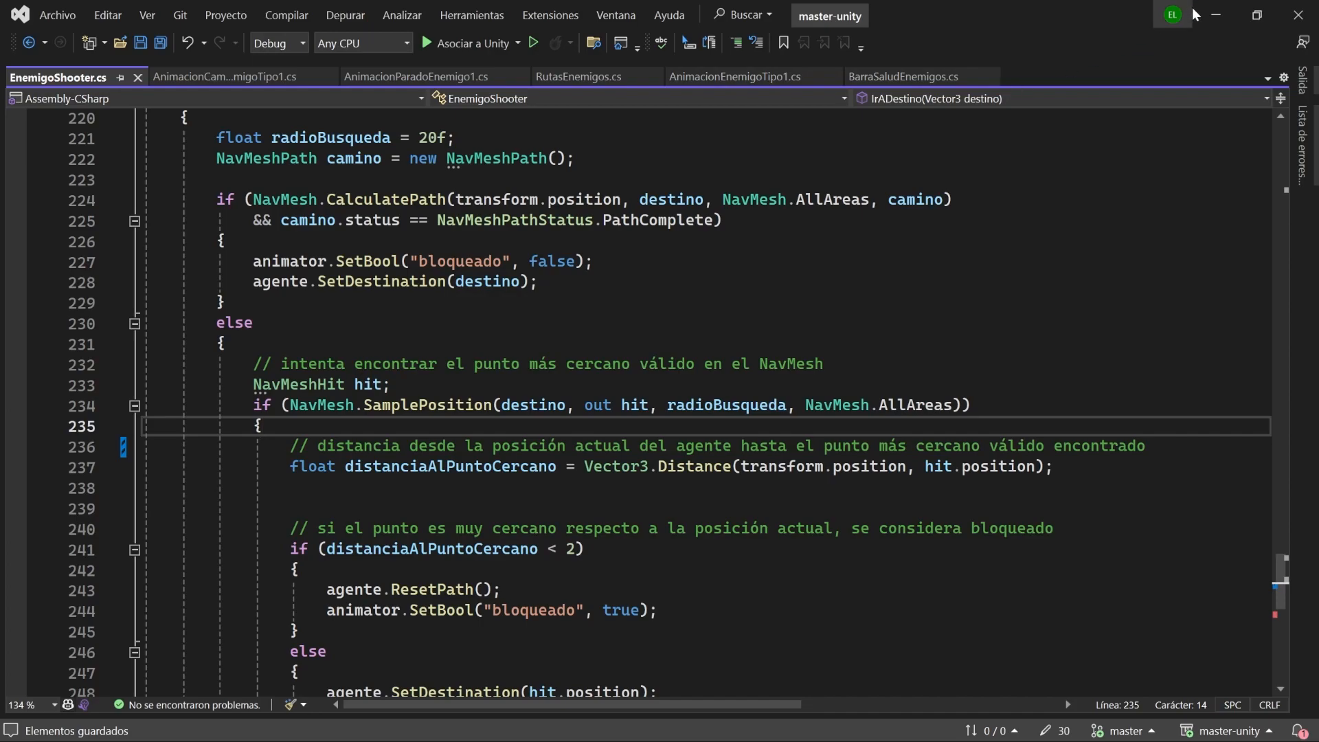
Step: Switch to Unity, run the game and walk the character up to the raised platform to test the enemies' pathfinding
left_click(1214, 14)
left_click(630, 52)
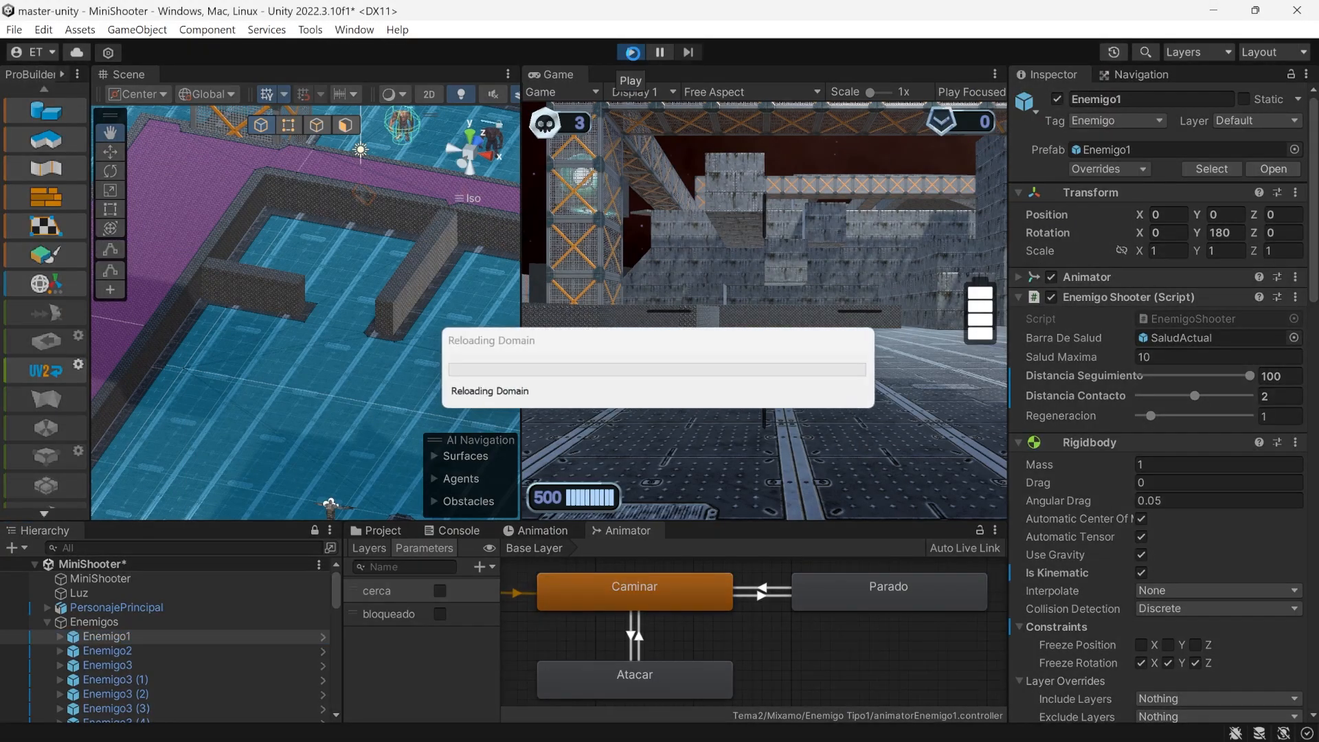
key("d")
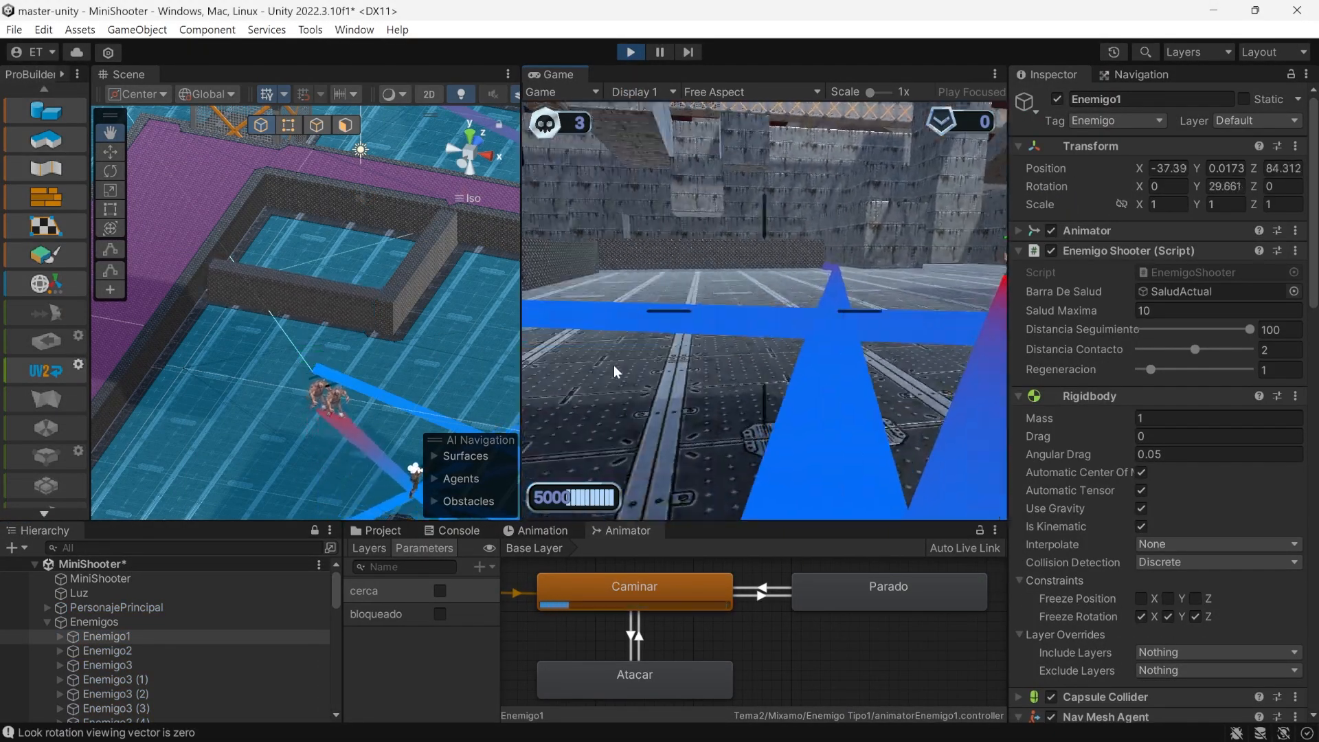
key("w")
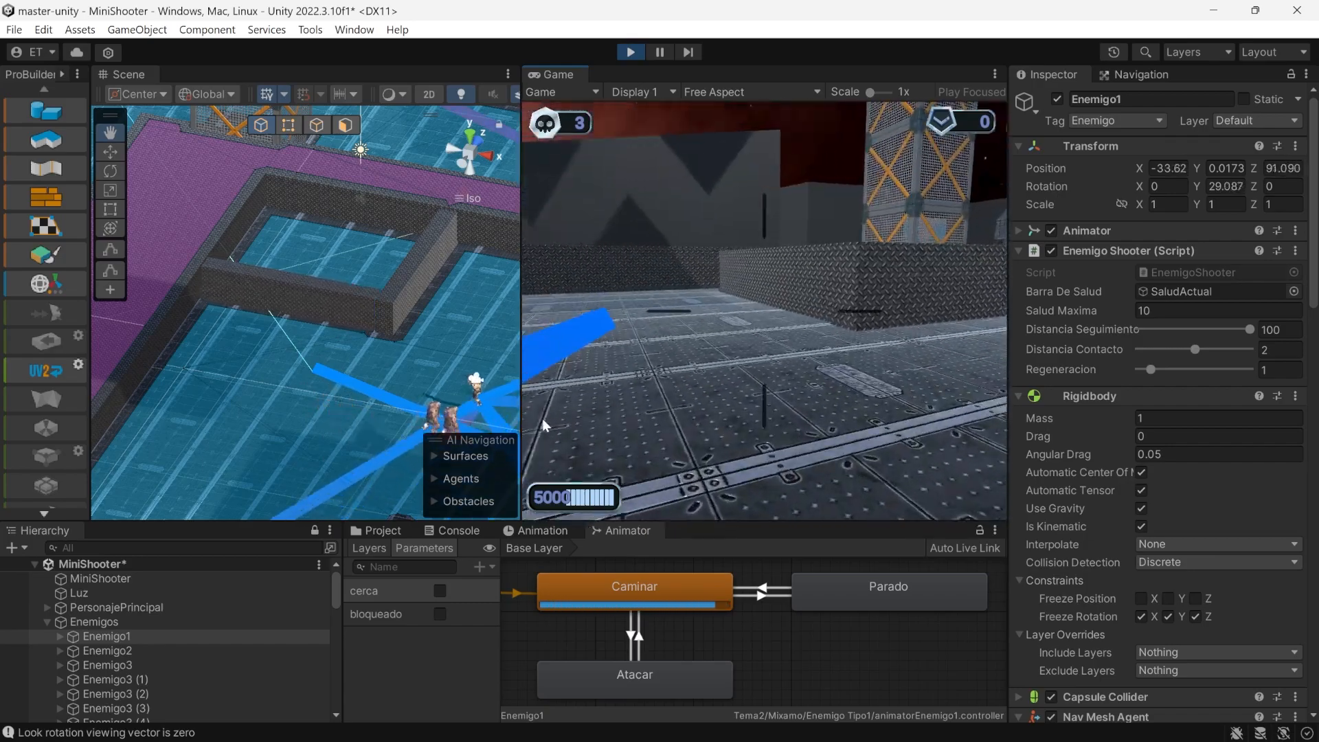
key("w")
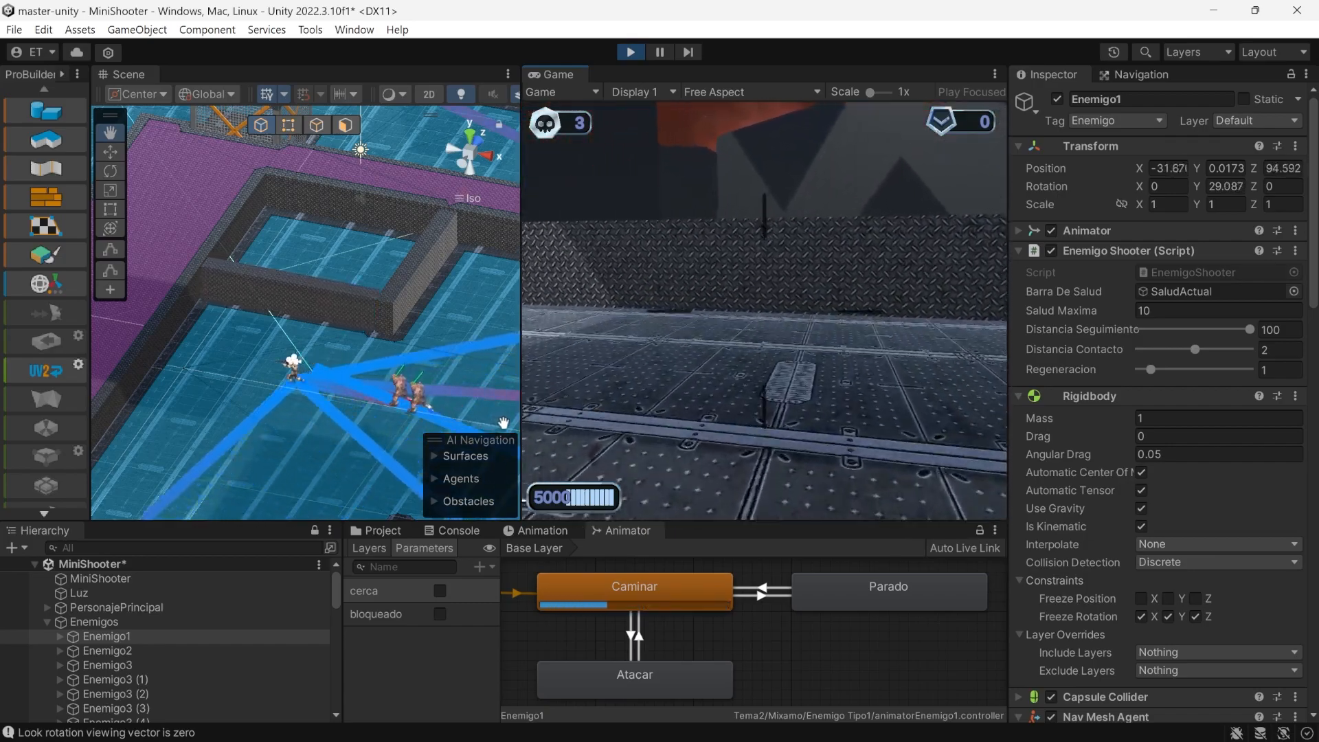
key("w")
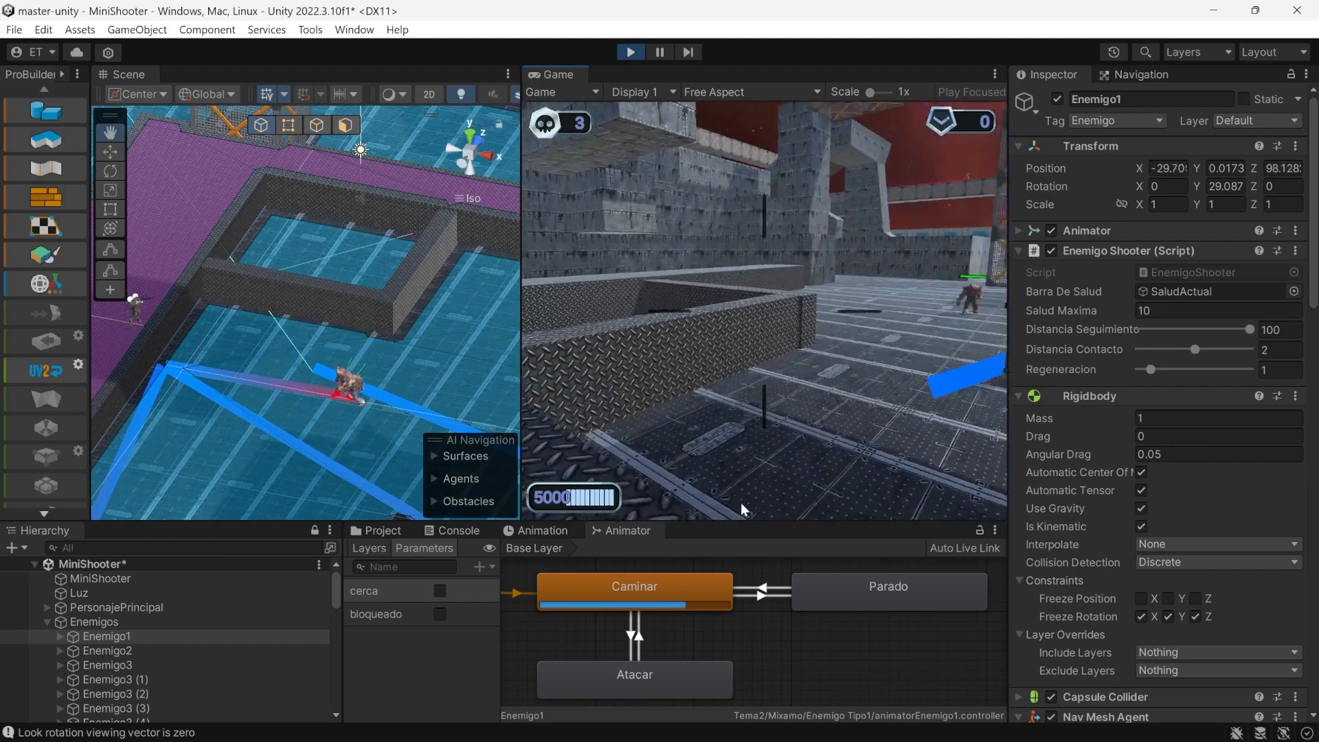
key("w")
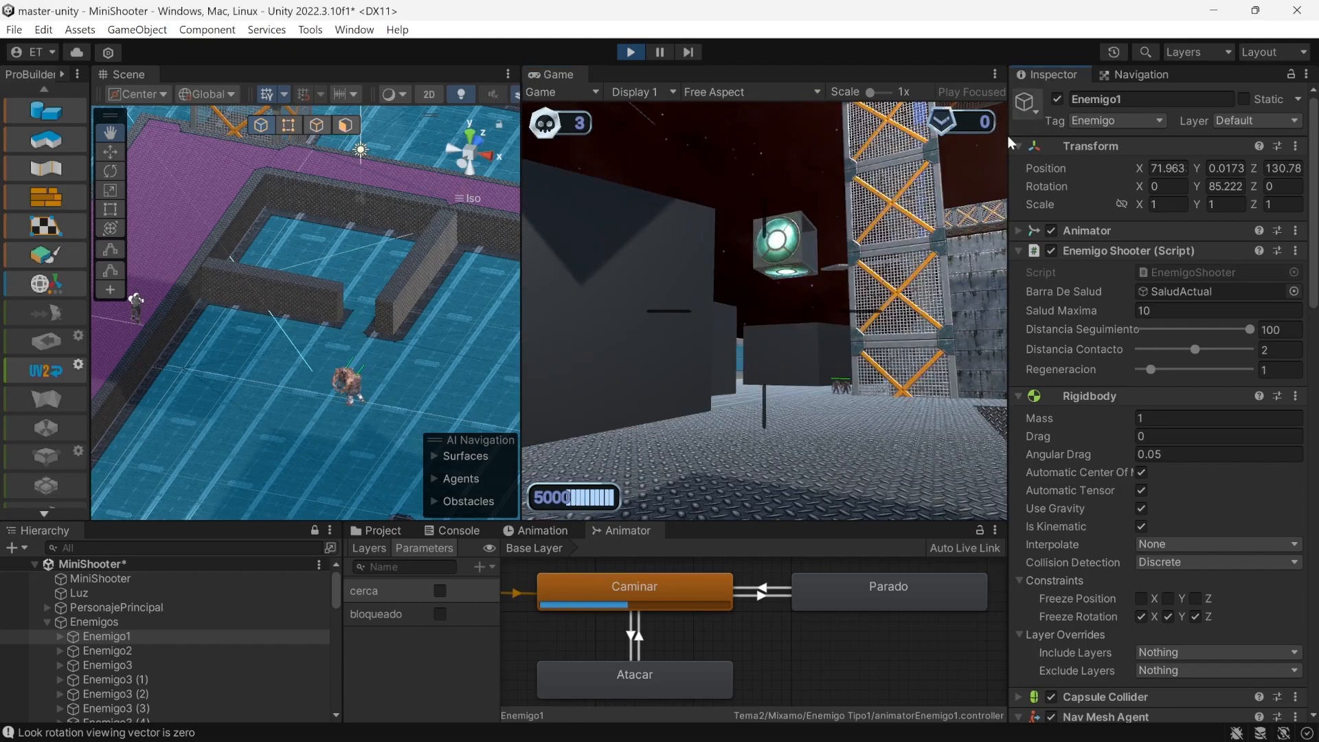
Step: Inspect the enemies from several angles in the Scene view, select Enemigo3 (42), and stop the game
left_click_drag(433, 281, 208, 279)
left_click_drag(496, 335, 505, 254)
left_click_drag(218, 312, 439, 240)
left_click_drag(256, 297, 434, 337)
left_click_drag(505, 132, 352, 263)
left_click_drag(514, 251, 433, 343)
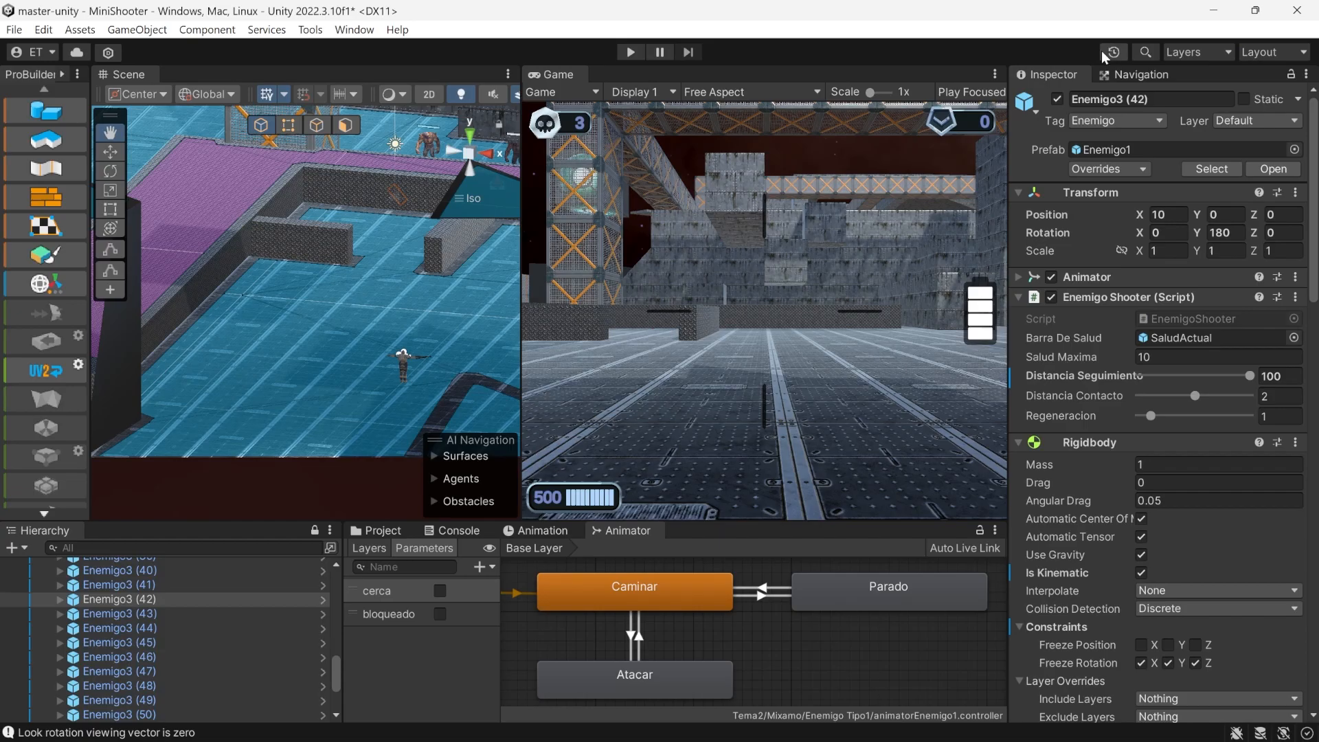
Step: Return to EnemigoShooter in Visual Studio, add Debug.DrawLine(transform.position, destino, Color.red); after agente.SetDestination(destino), and check its arguments
left_click(1213, 10)
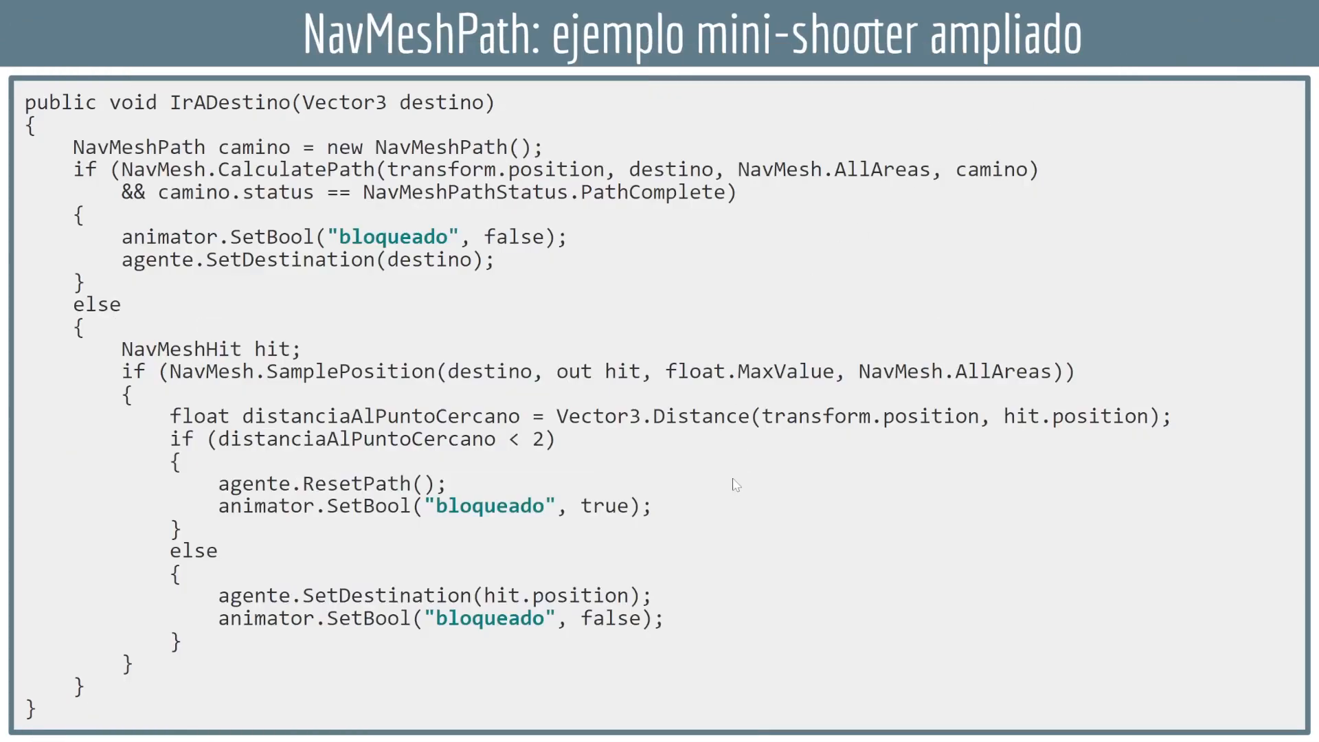
key("alt+Tab")
key("alt+Tab")
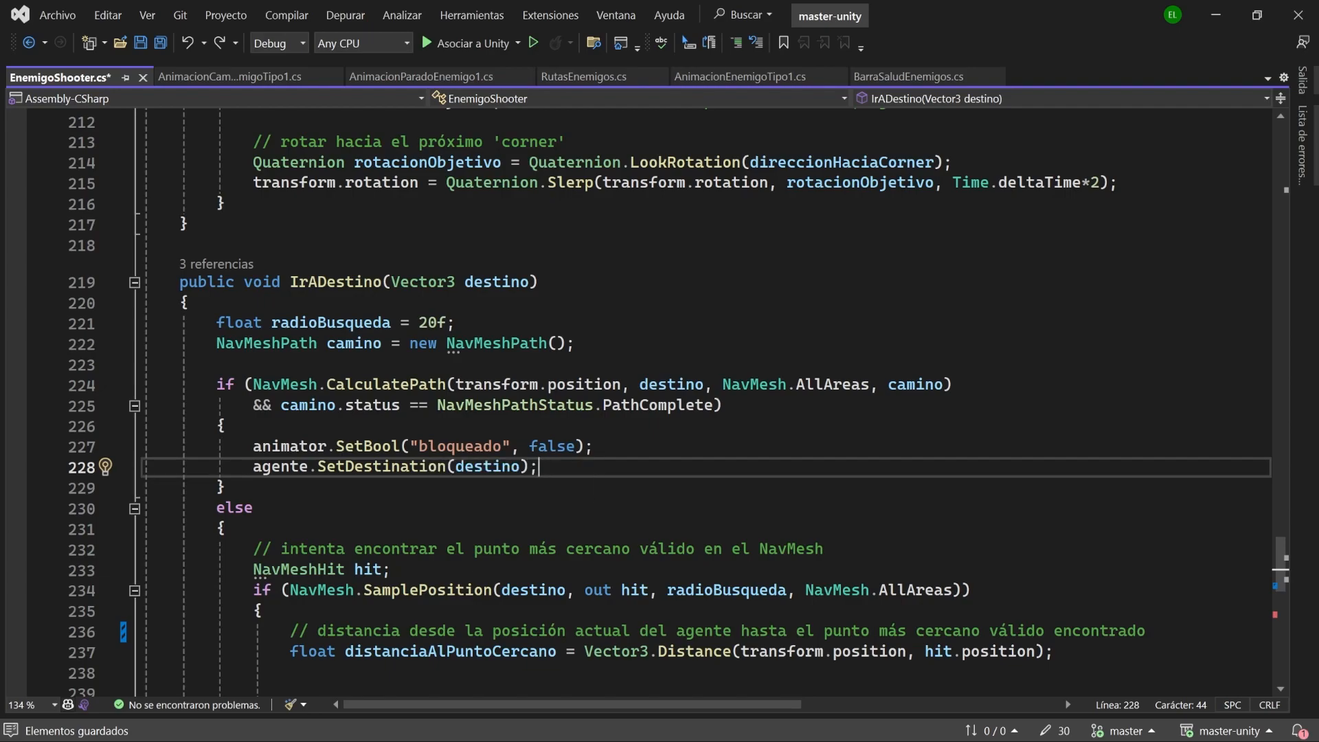
key("Return")
type("Debug.DrawLine(transform.position, destino, Color.red);")
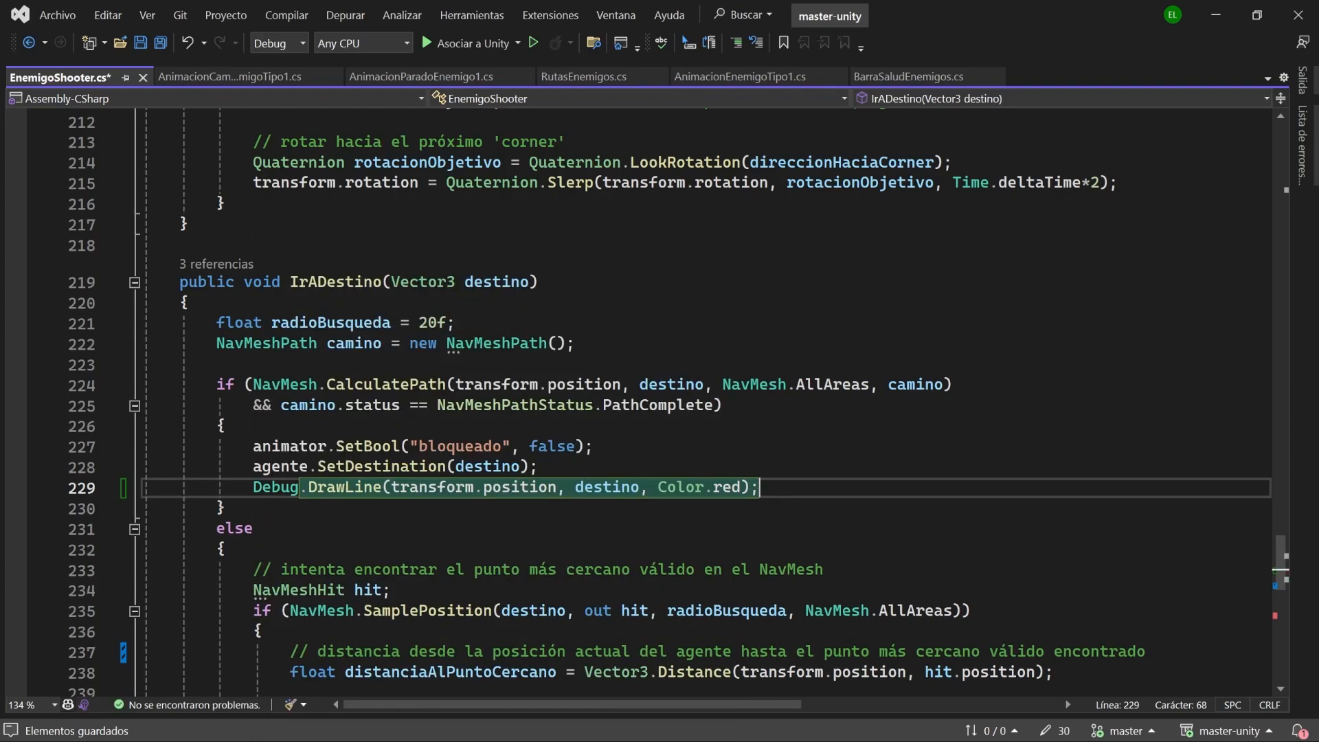
key("Down")
left_click_drag(557, 487, 391, 488)
double_click(605, 488)
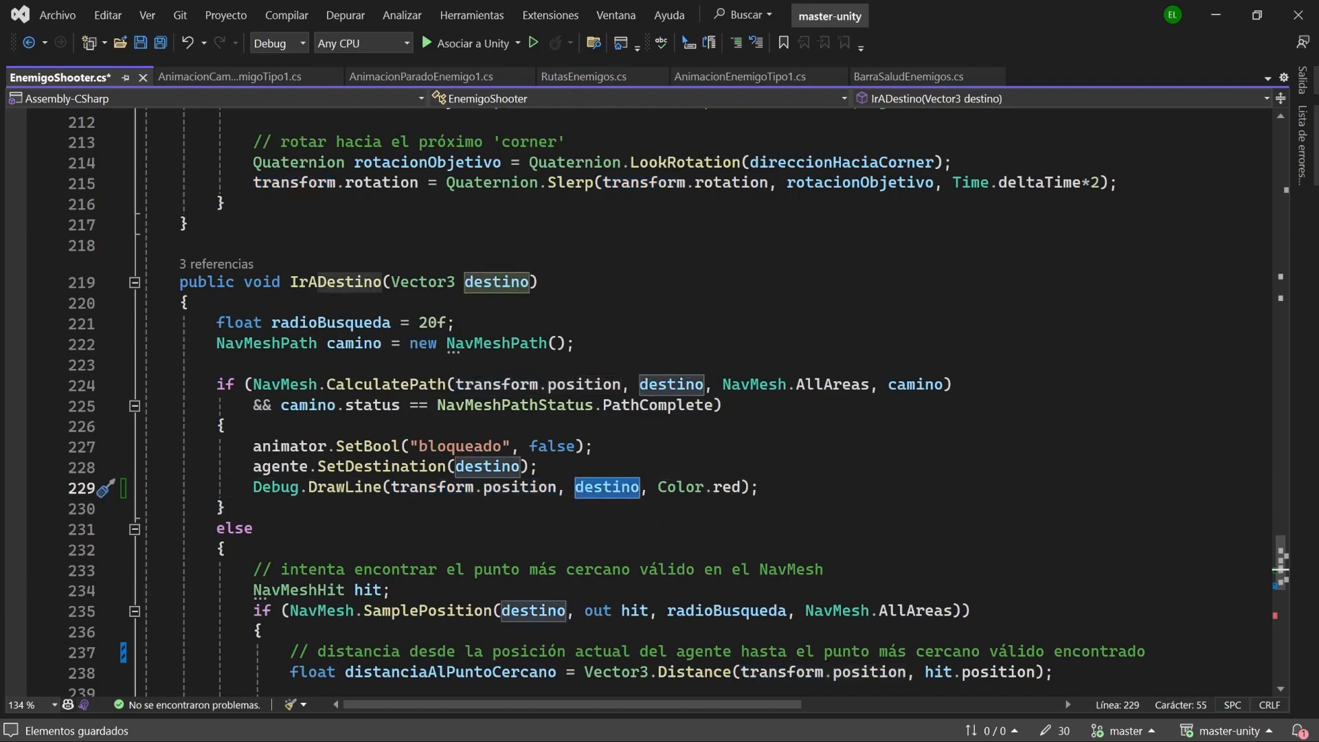
left_click_drag(741, 488, 658, 488)
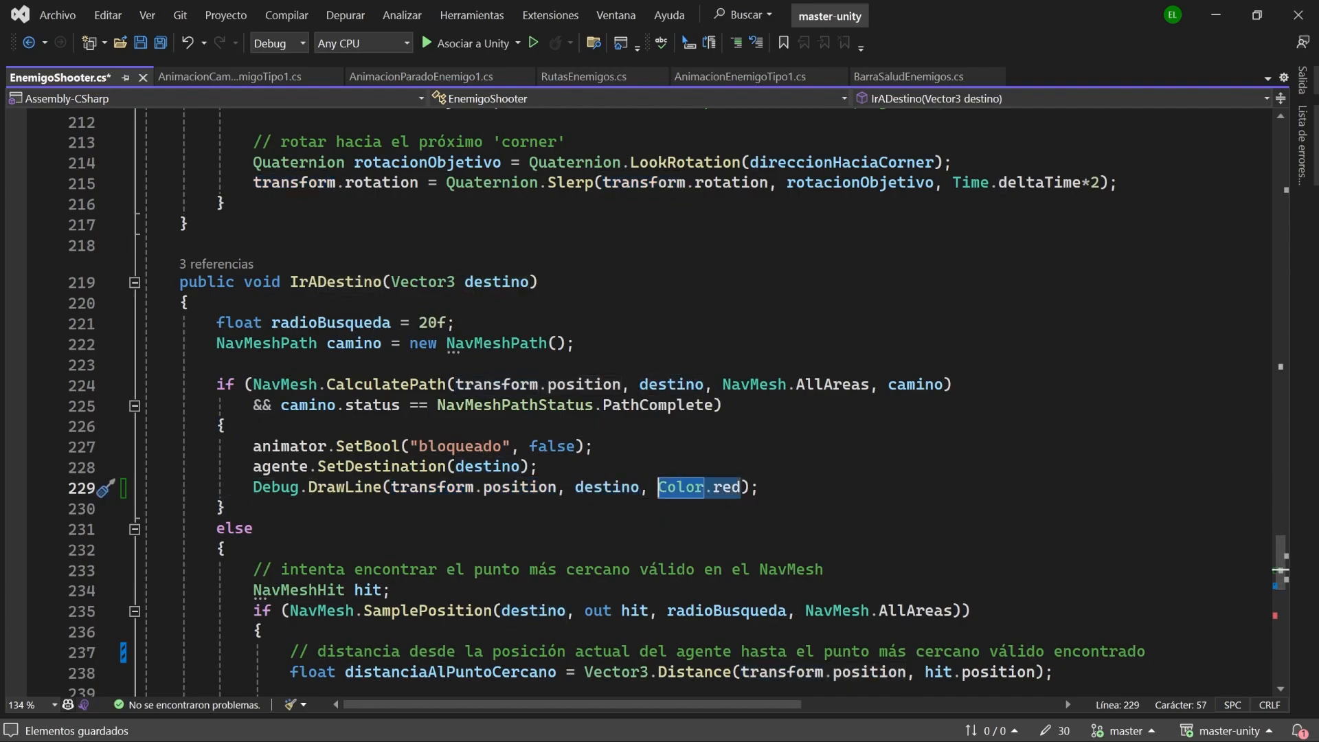
Step: Copy the DrawLine statement into the distanciaAlPuntoCercano < 2 branch after its SetBool line and change its colour to Color.blue
scroll(677, 406, "down", 2)
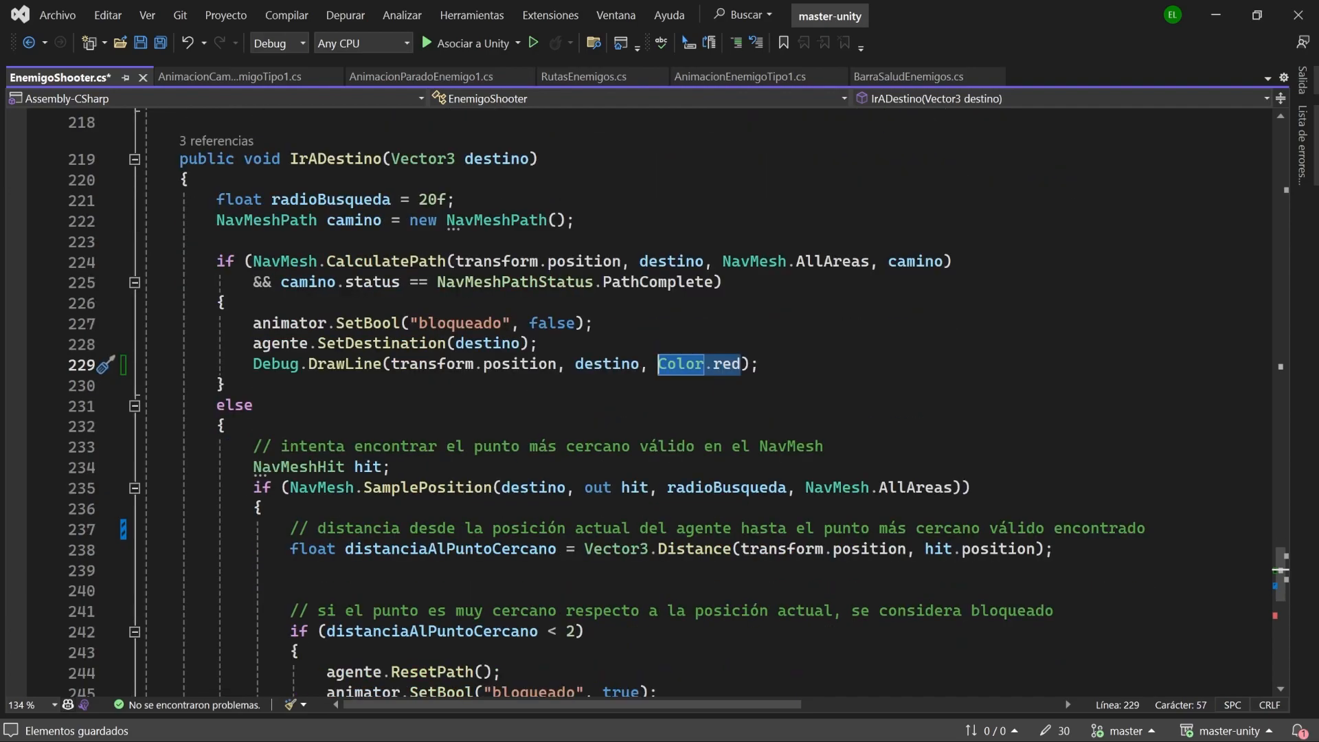
left_click_drag(759, 363, 252, 364)
key("ctrl+c")
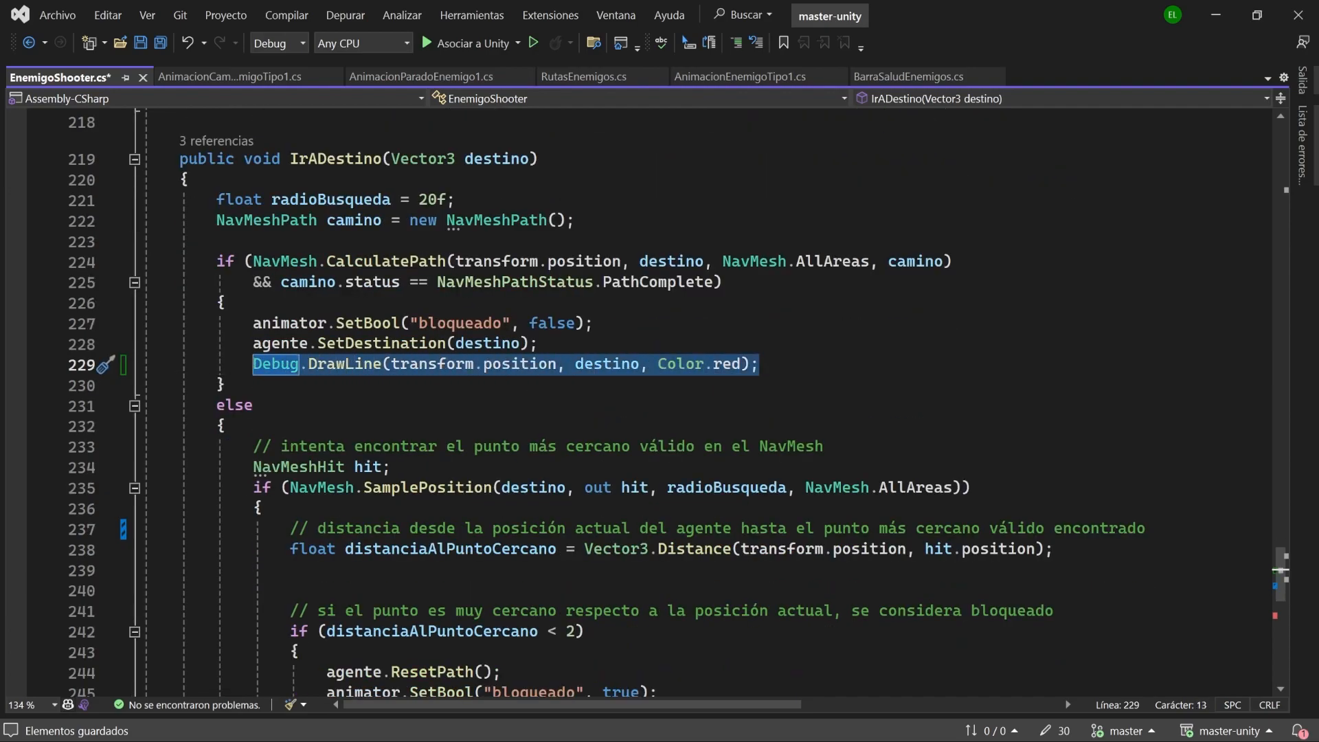
scroll(646, 405, "down", 3)
left_click(659, 509)
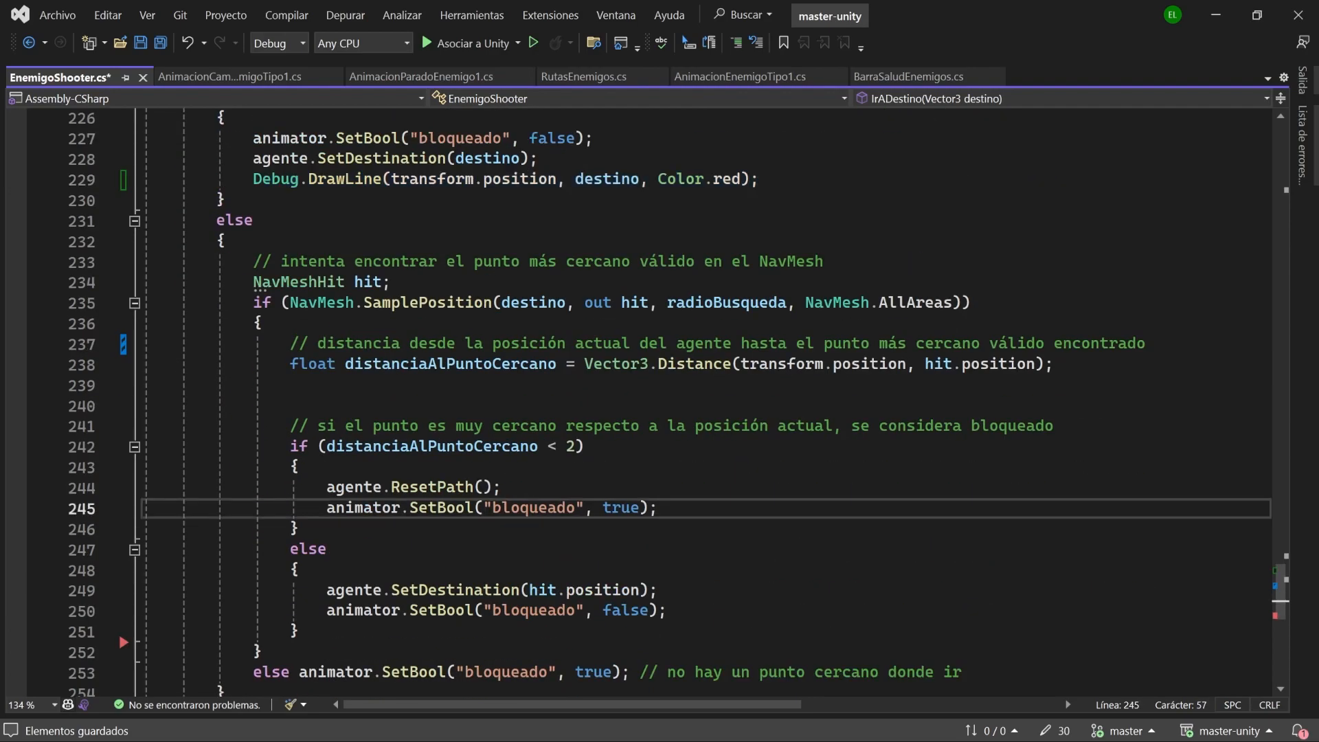
key("Return")
key("ctrl+v")
double_click(801, 530)
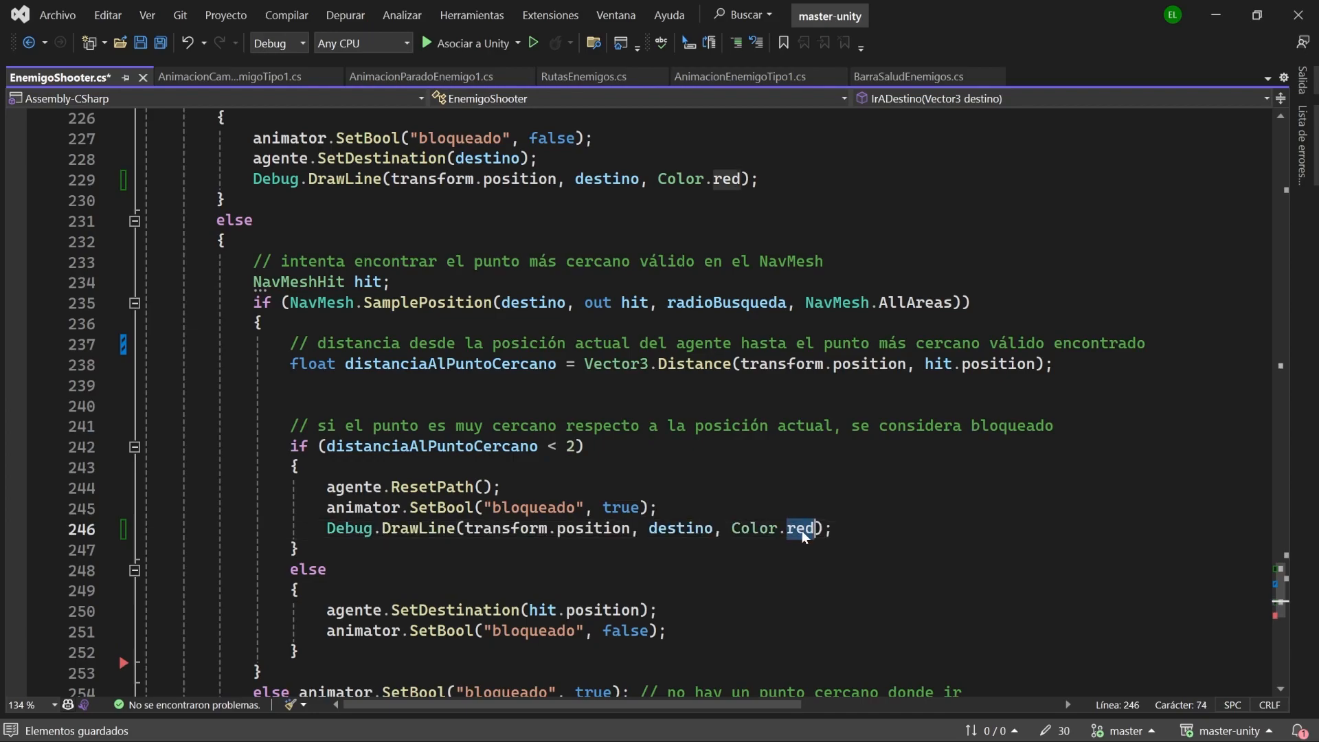
Step: Add the same DrawLine statement with Color.green to the else branch that calls agente.SetDestination(hit.position)
left_click(667, 508)
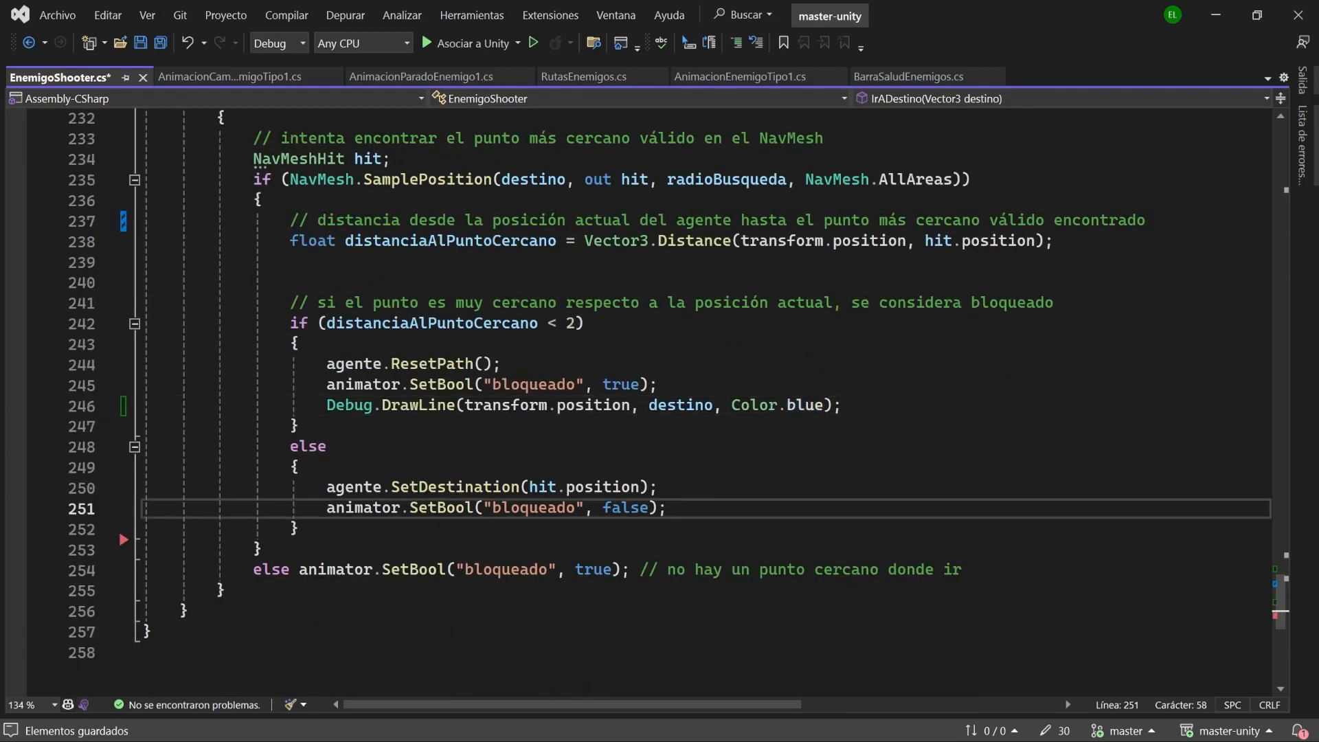
key("Return")
key("ctrl+v")
double_click(797, 527)
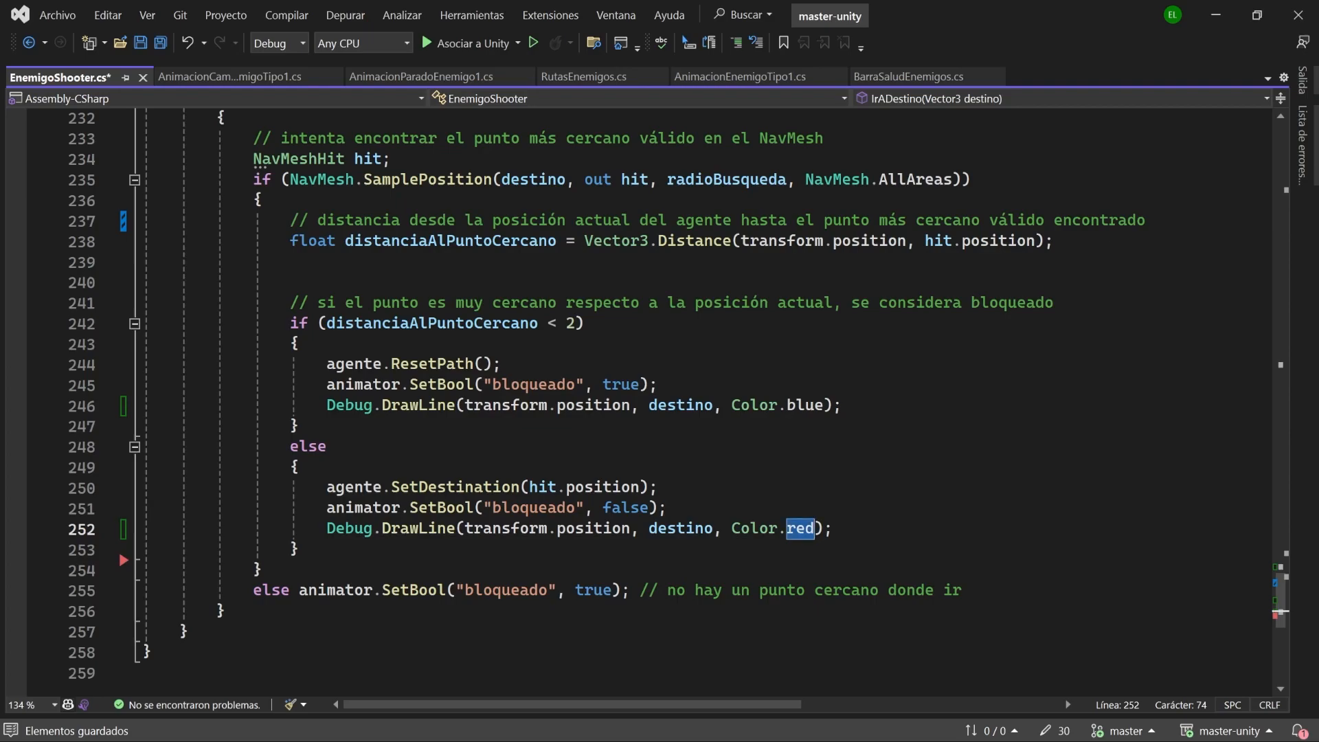
type("green")
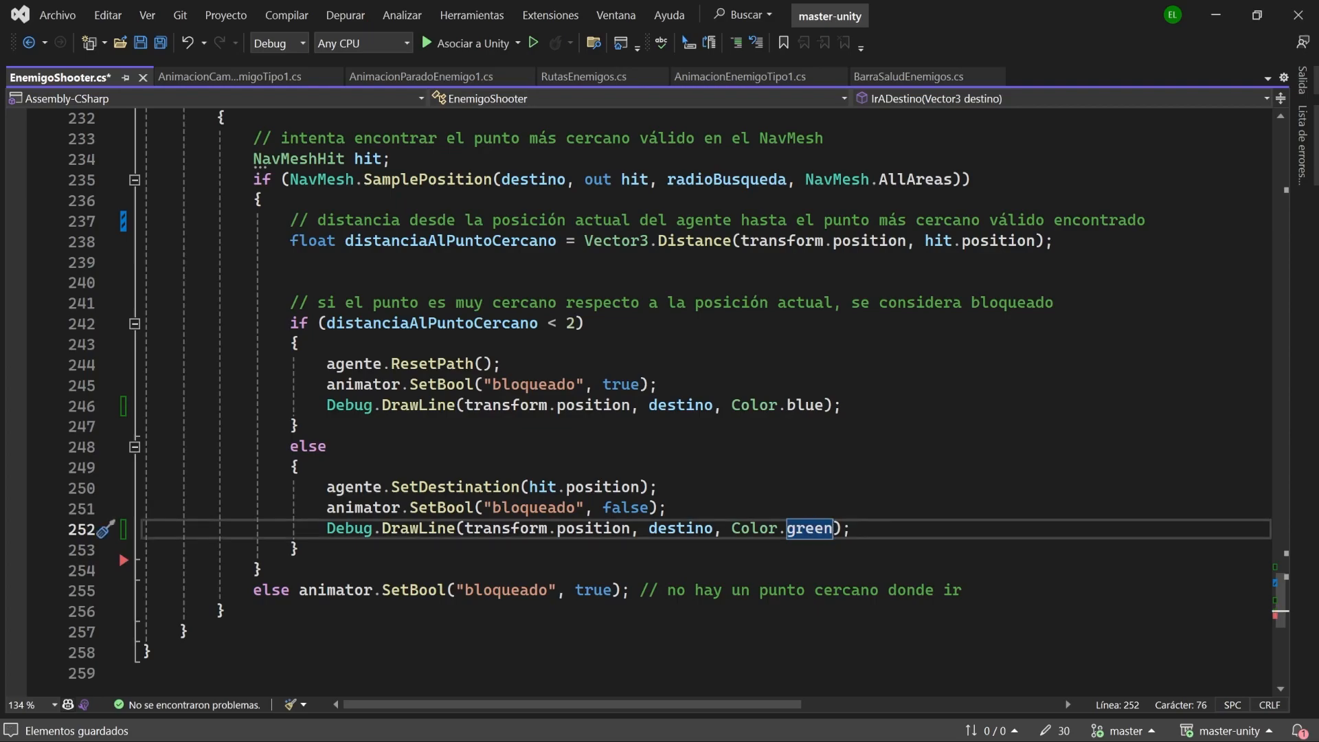
Step: Wrap the final else statement in braces, add the DrawLine statement with Color.yellow inside, and save the script
left_click(290, 590)
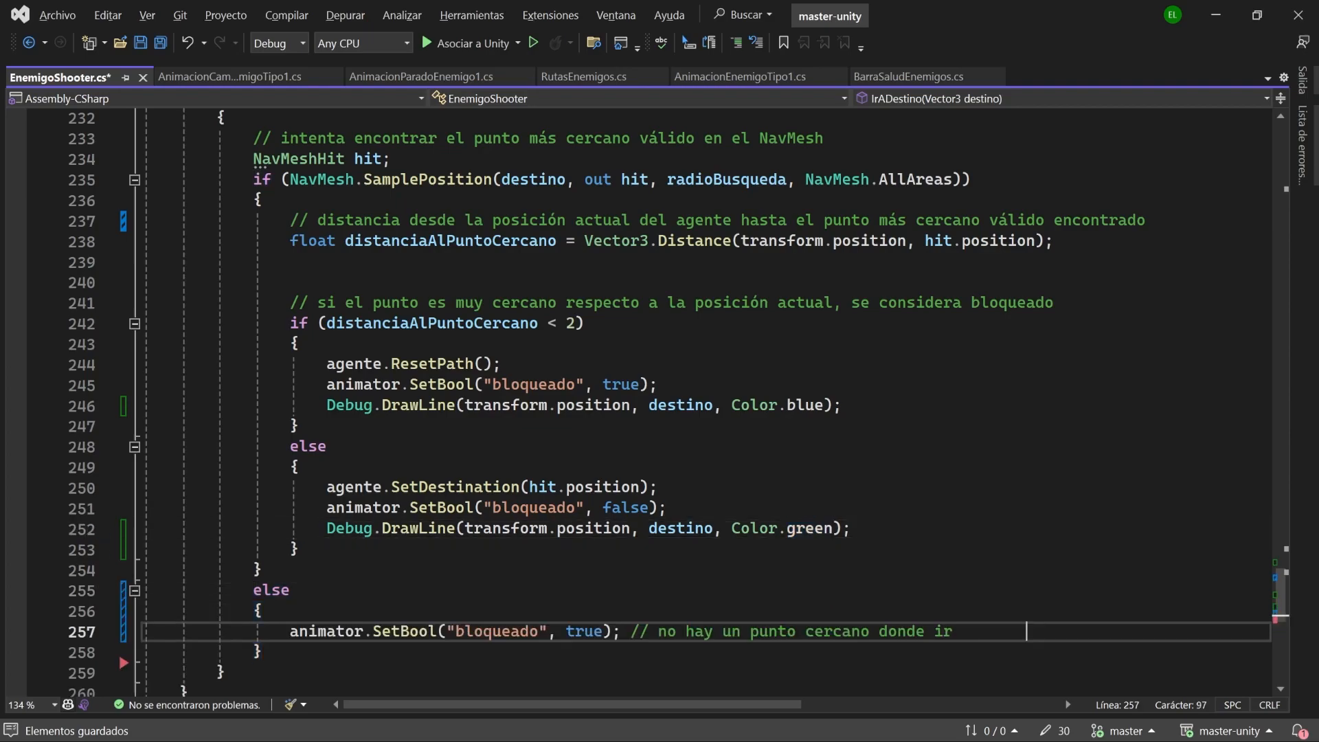
key("Return")
key("ctrl+v")
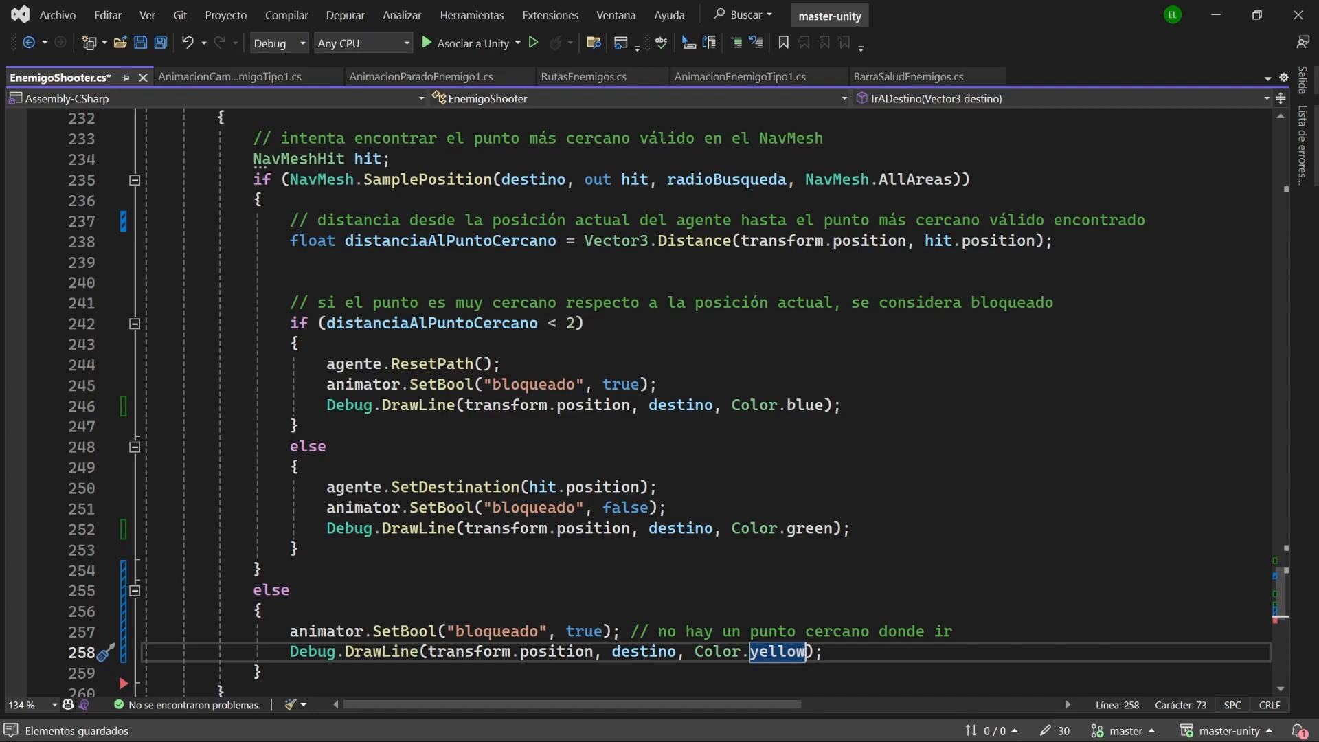
left_click(162, 45)
Step: Switch to Unity, run the game and move the character onto the platform to see which debug line colours the enemies draw
left_click(1214, 19)
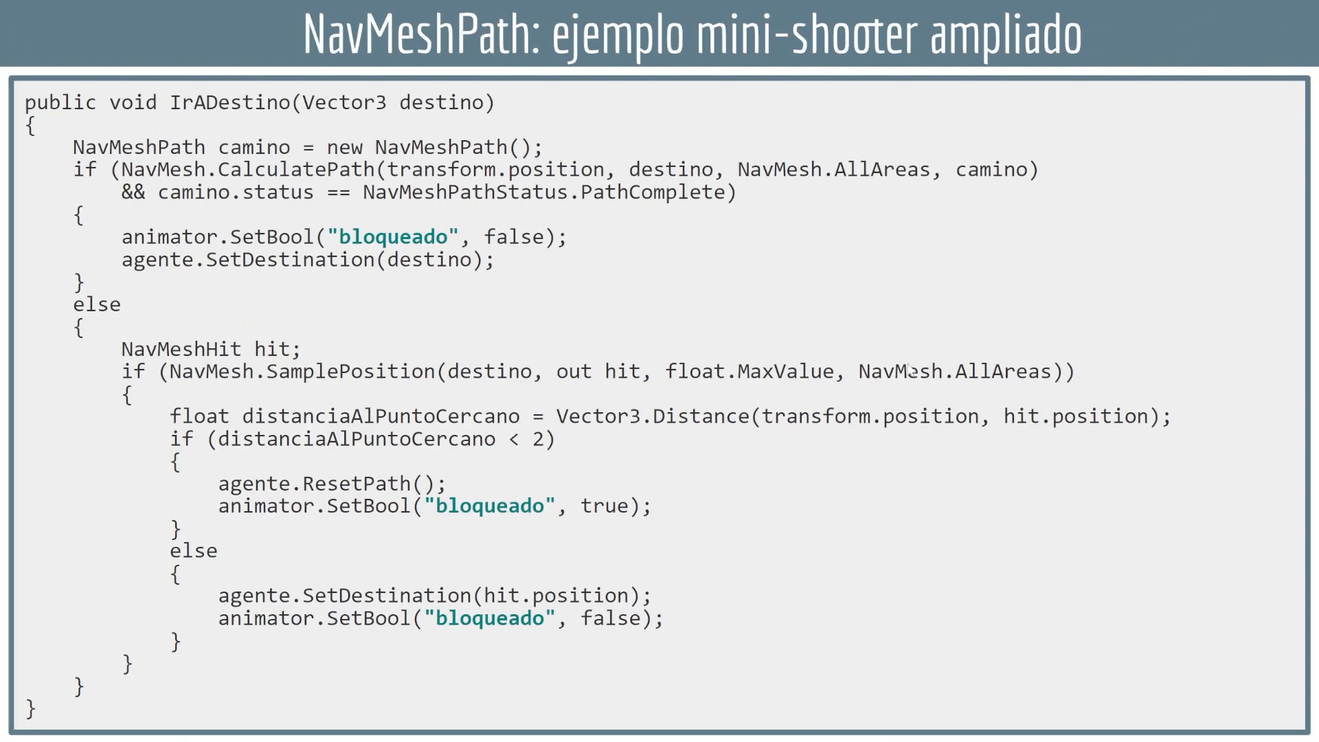
key("alt+Tab")
key("Tab")
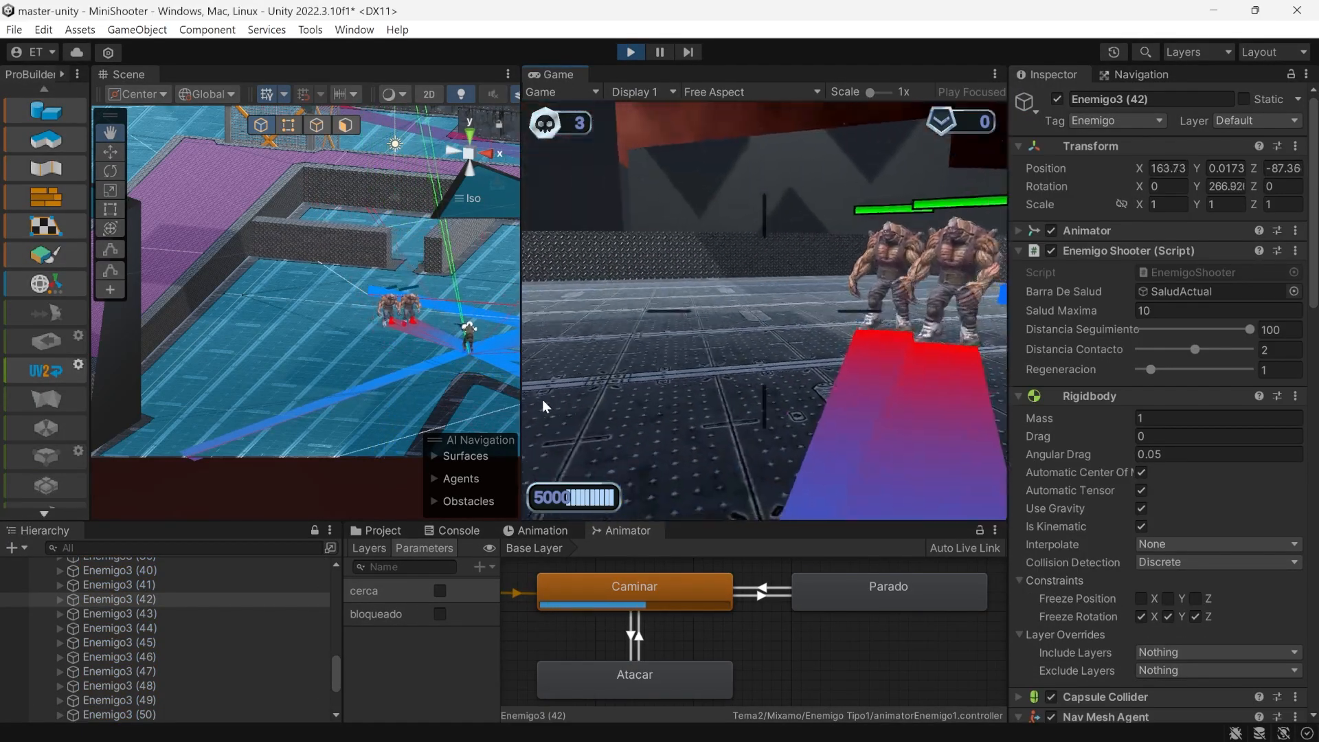
key("w")
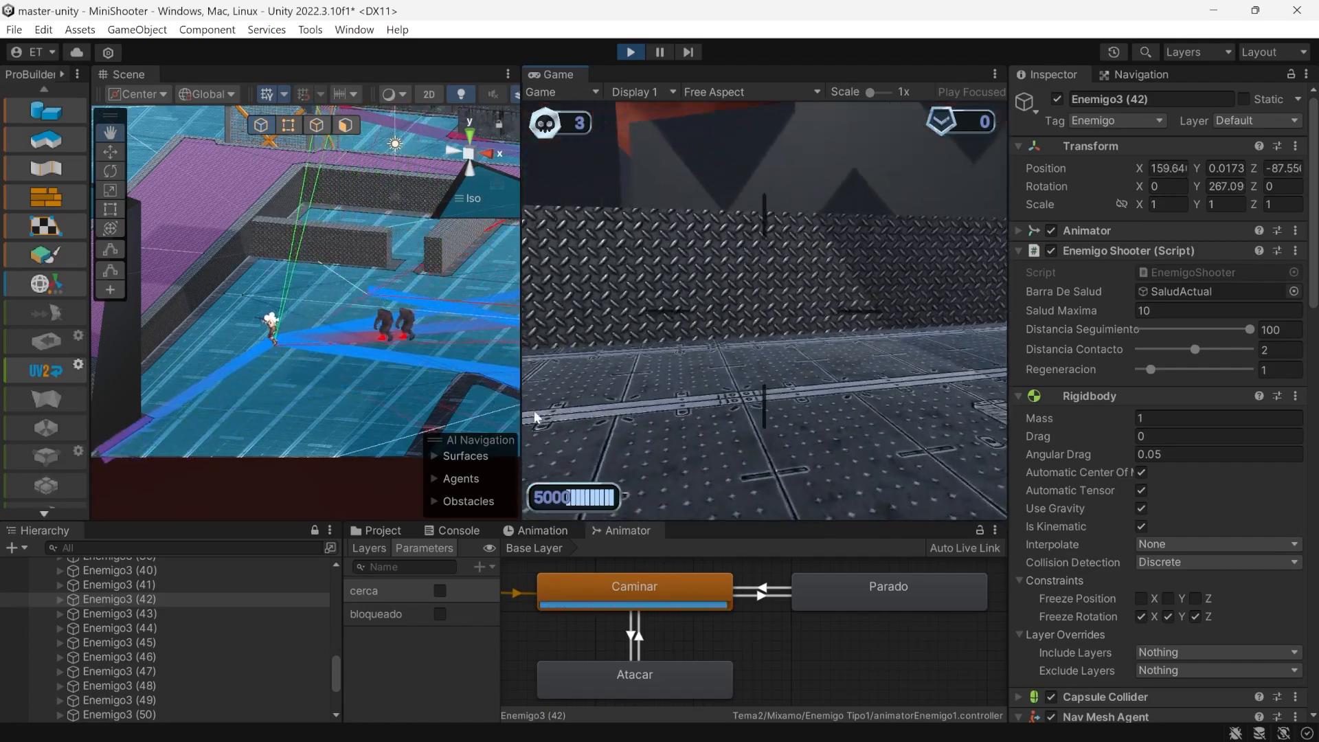
key("w")
key("space")
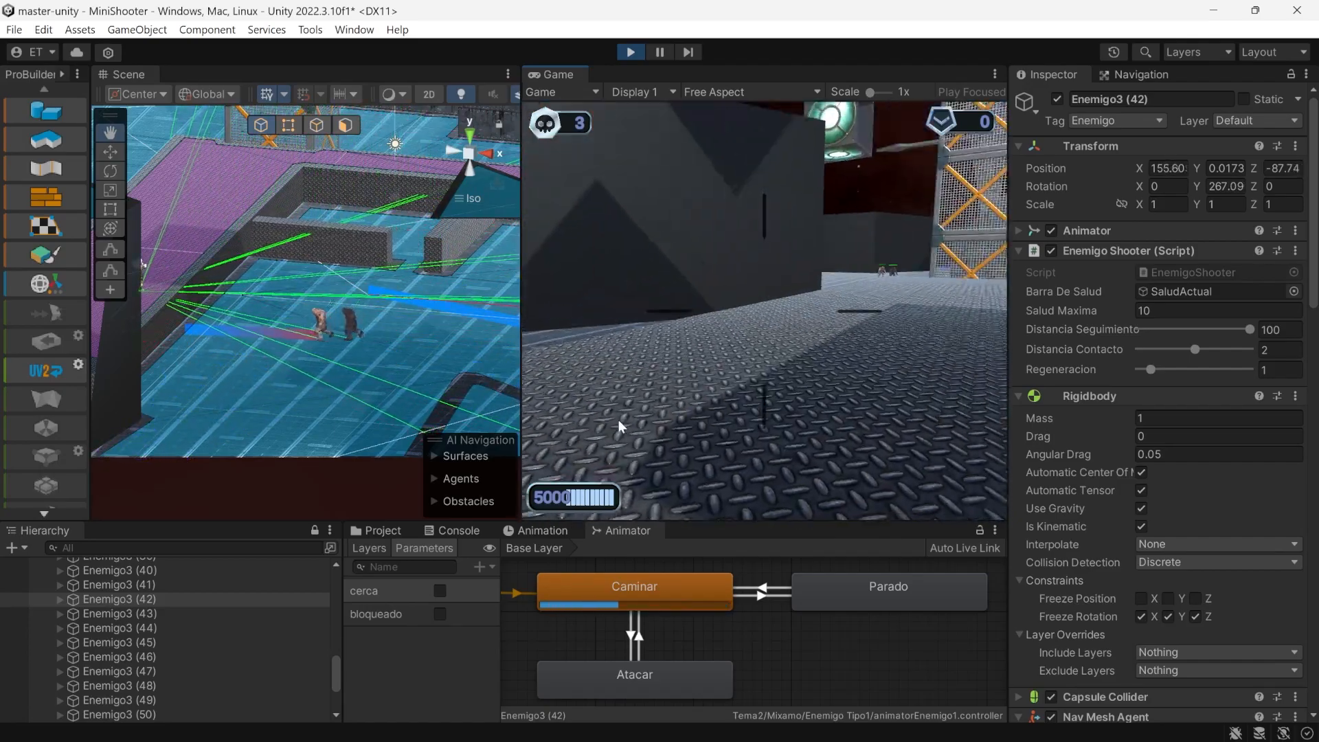
key("w")
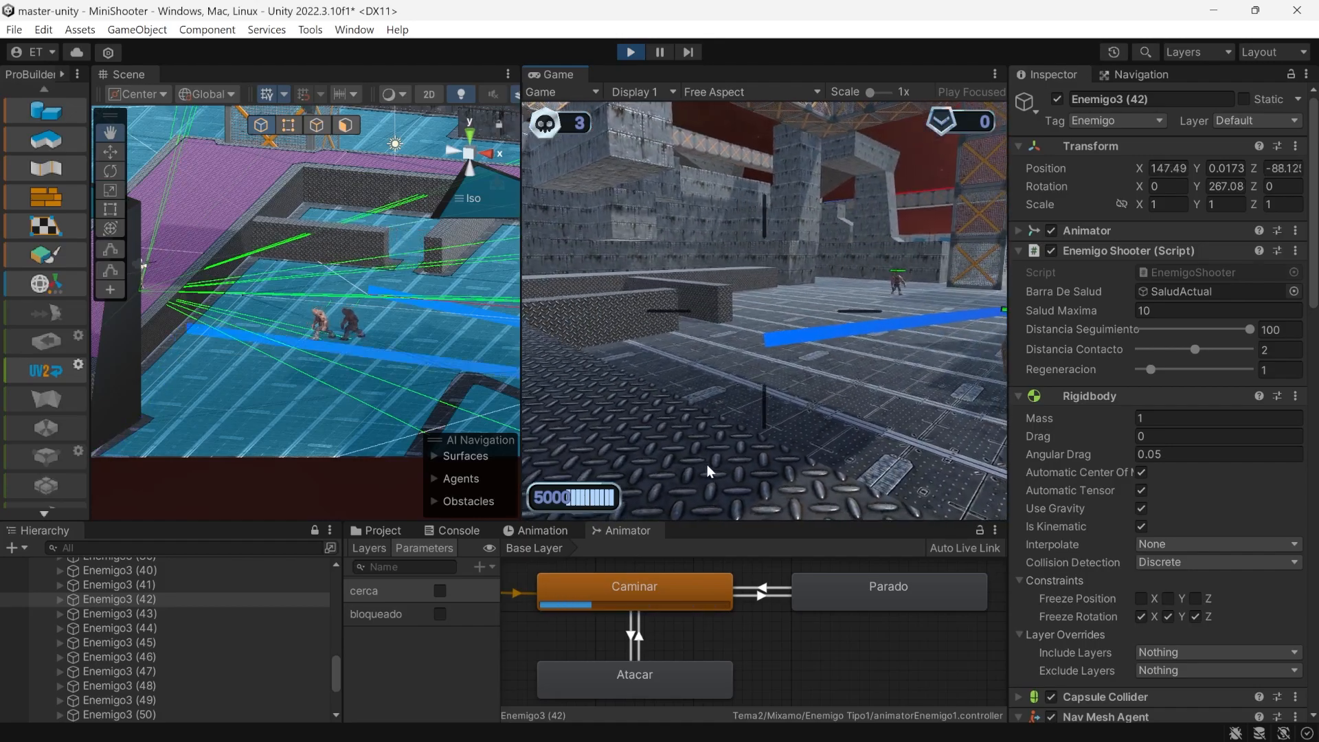
Step: Return to the EnemigoShooter script and examine the else branch that draws the green line
key("alt+Tab")
key("Tab")
left_click_drag(300, 466, 852, 528)
left_click(300, 467)
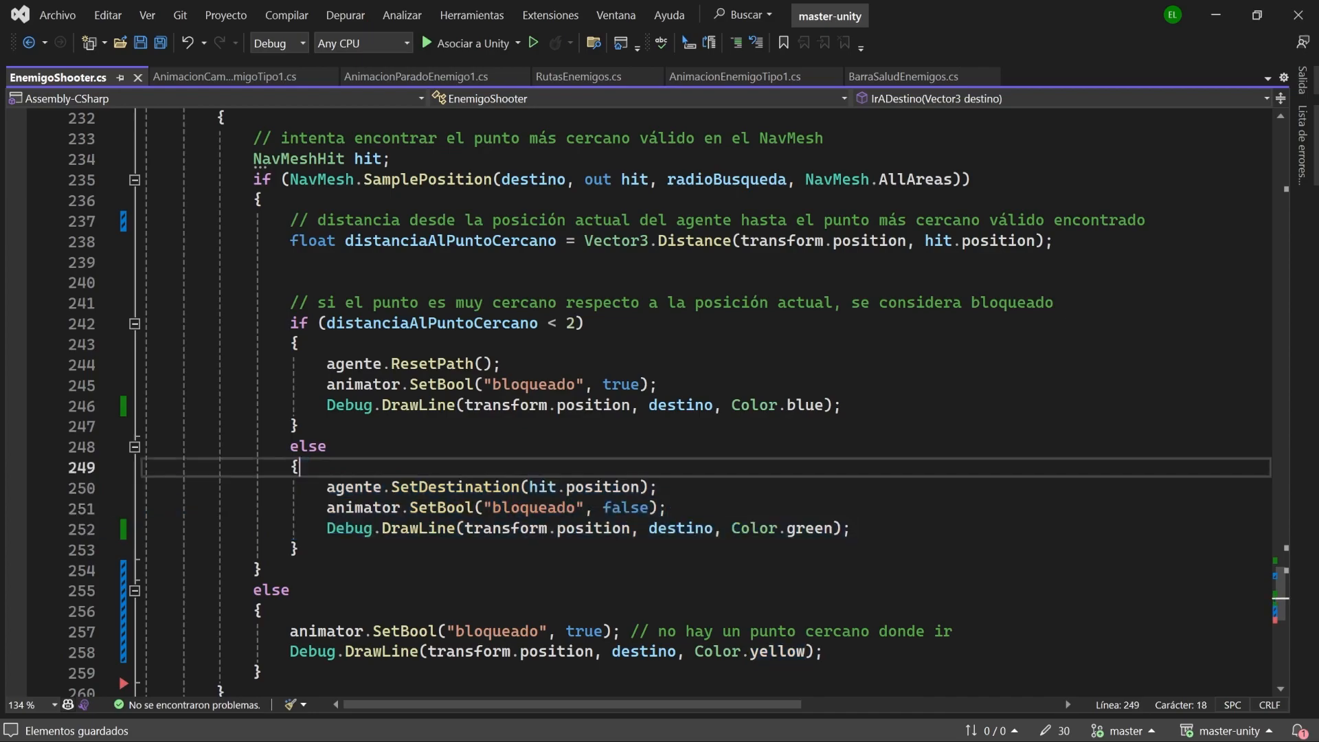
Step: Review the else branch that draws the green line, check the debug lines around the character in Unity, and stop the game
left_click_drag(287, 447, 300, 548)
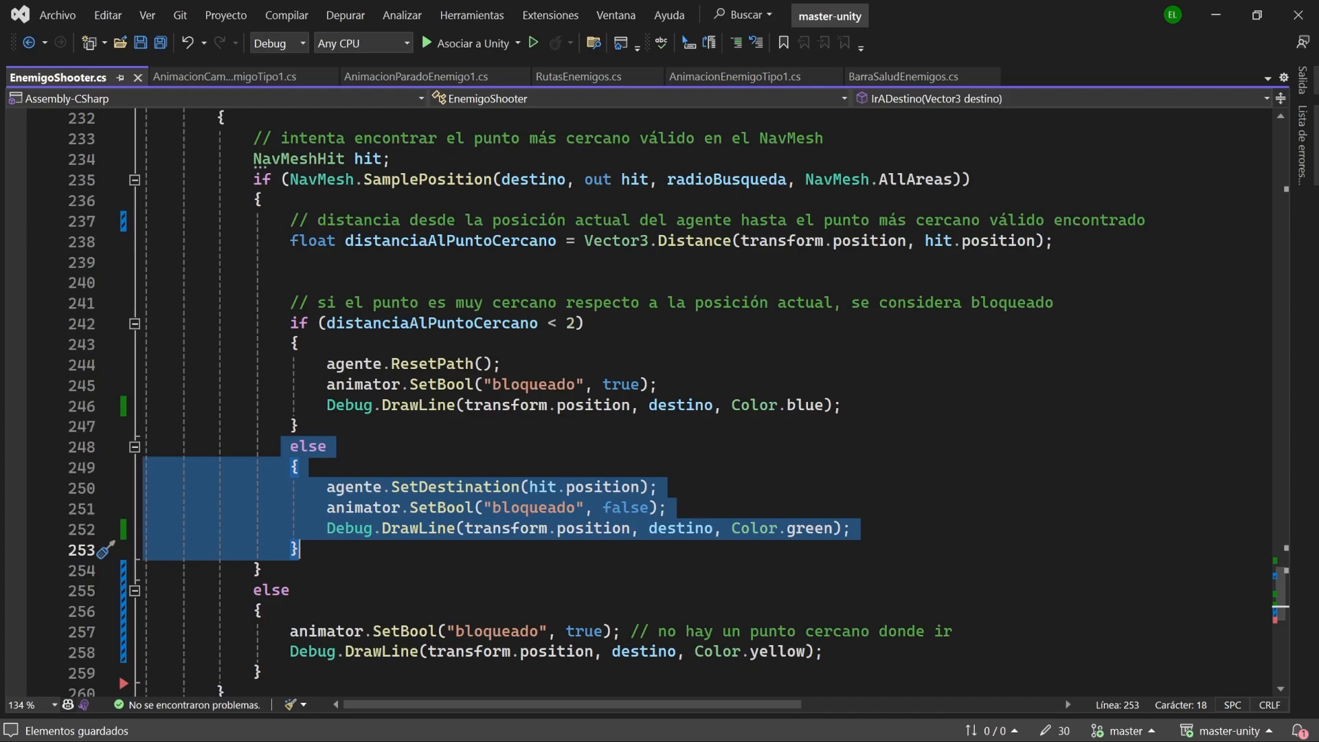
left_click(1216, 15)
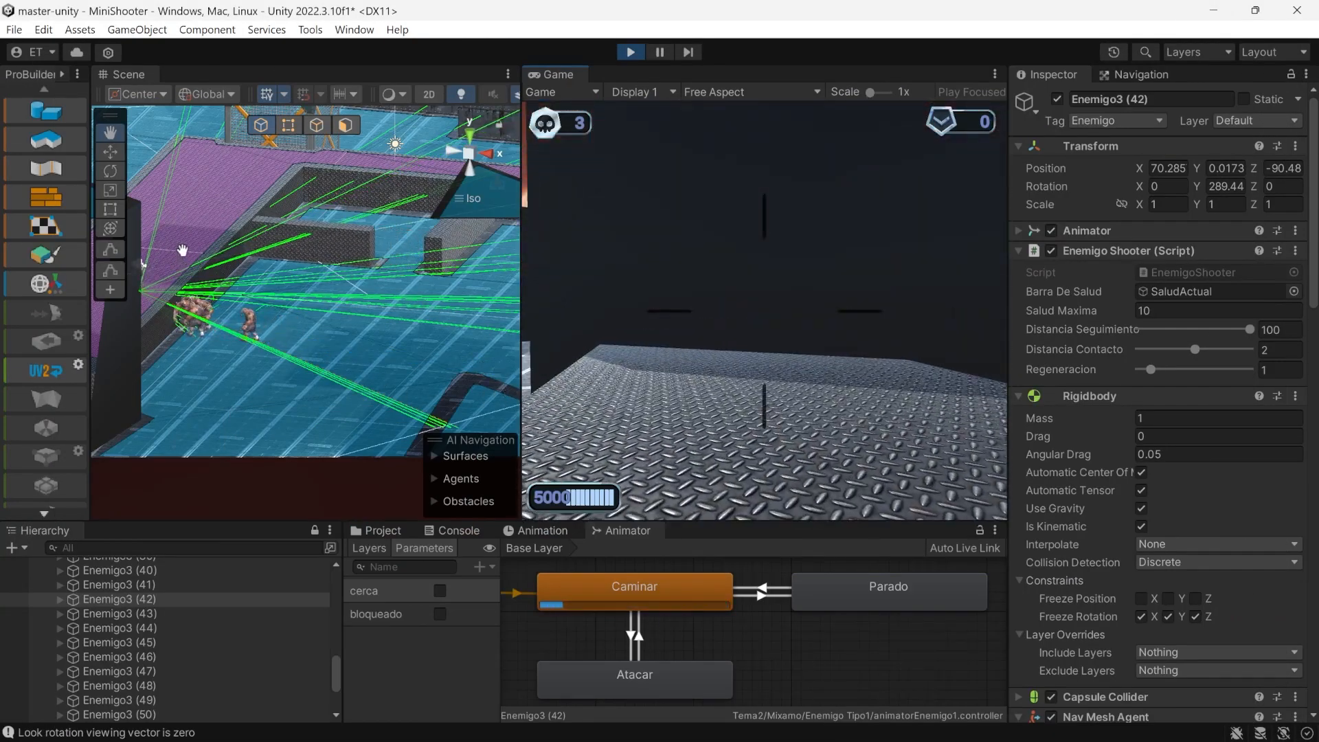
left_click_drag(183, 250, 333, 277)
right_click_drag(332, 277, 289, 280)
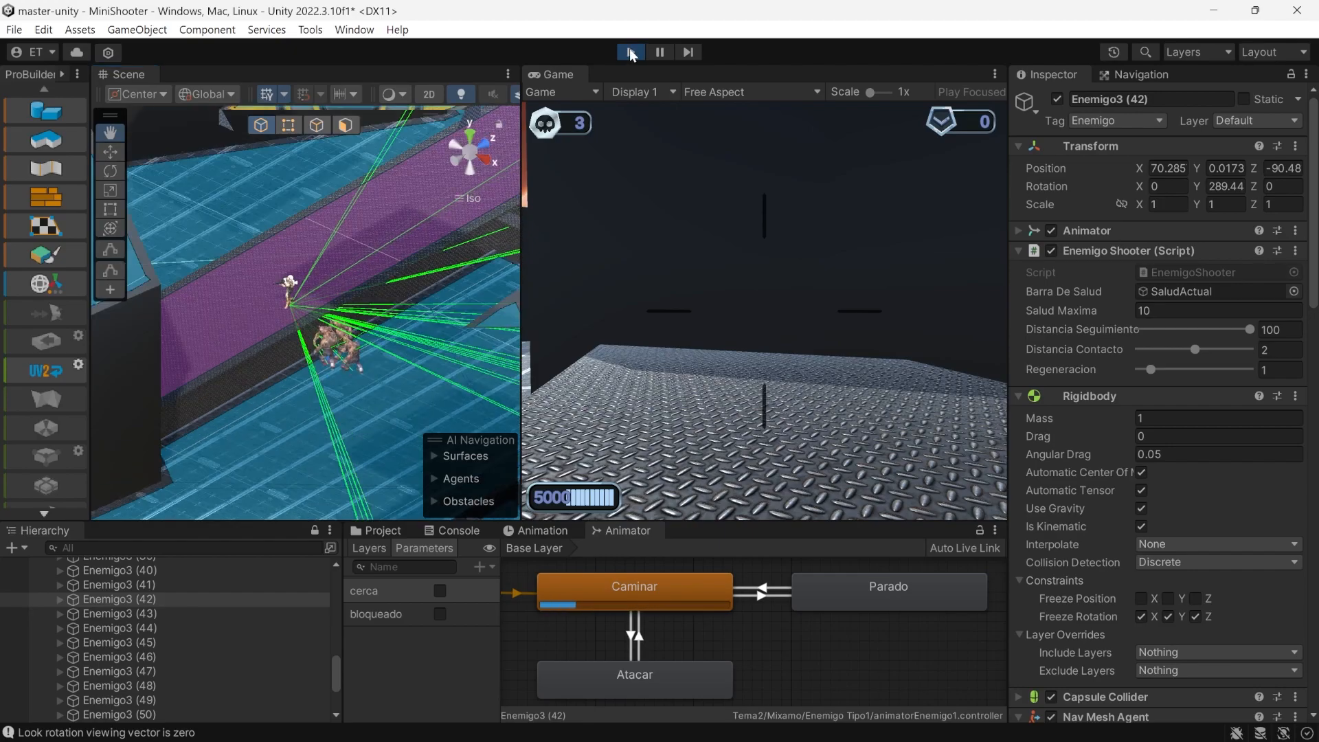
left_click(632, 53)
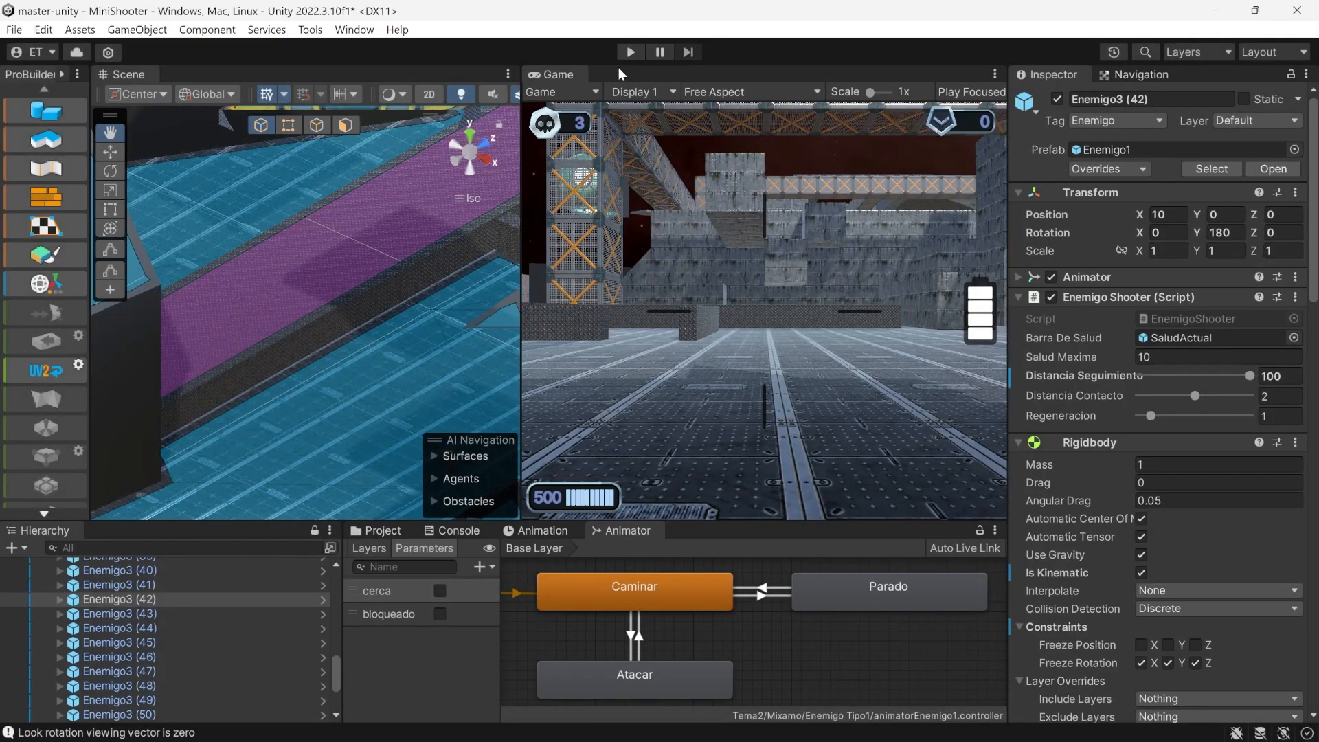
Step: Set the NavMeshModifier area type of the Pared platform to Not Walkable and open the list of navigation areas
left_click(110, 151)
left_click(288, 274)
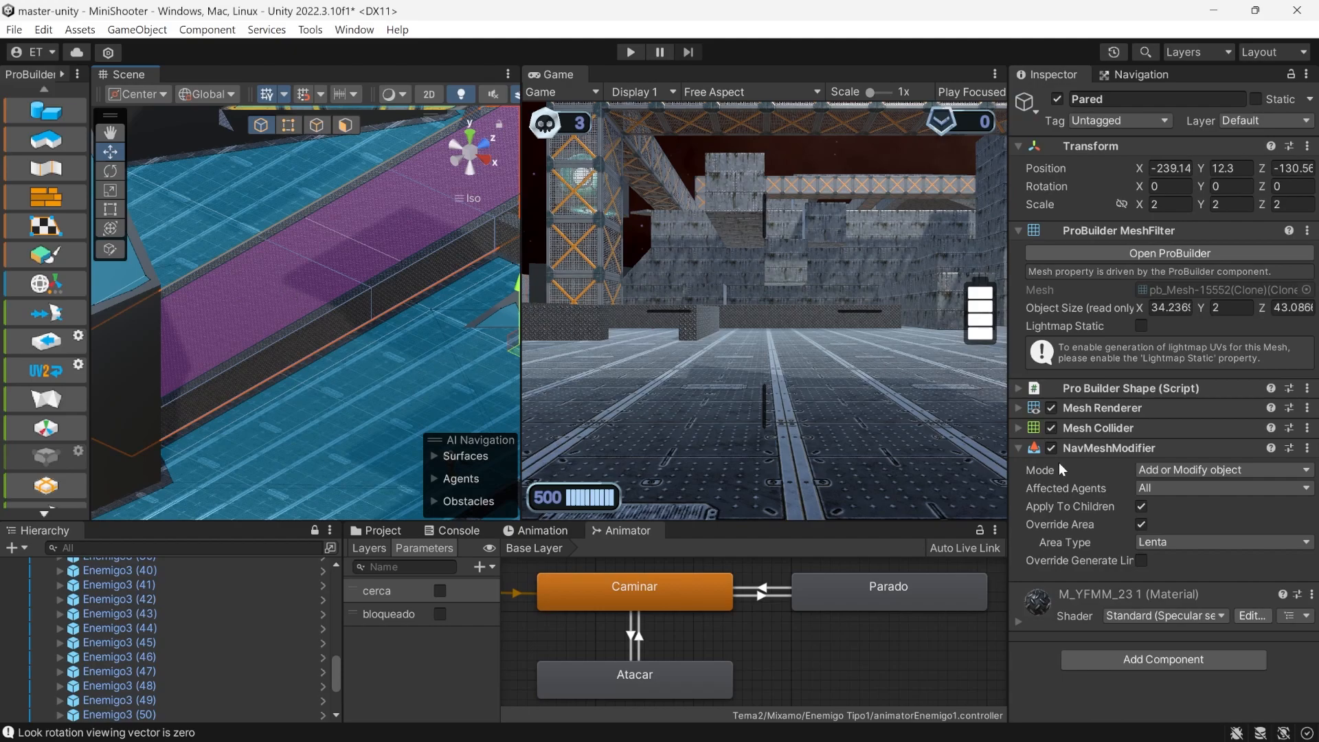
left_click(1161, 542)
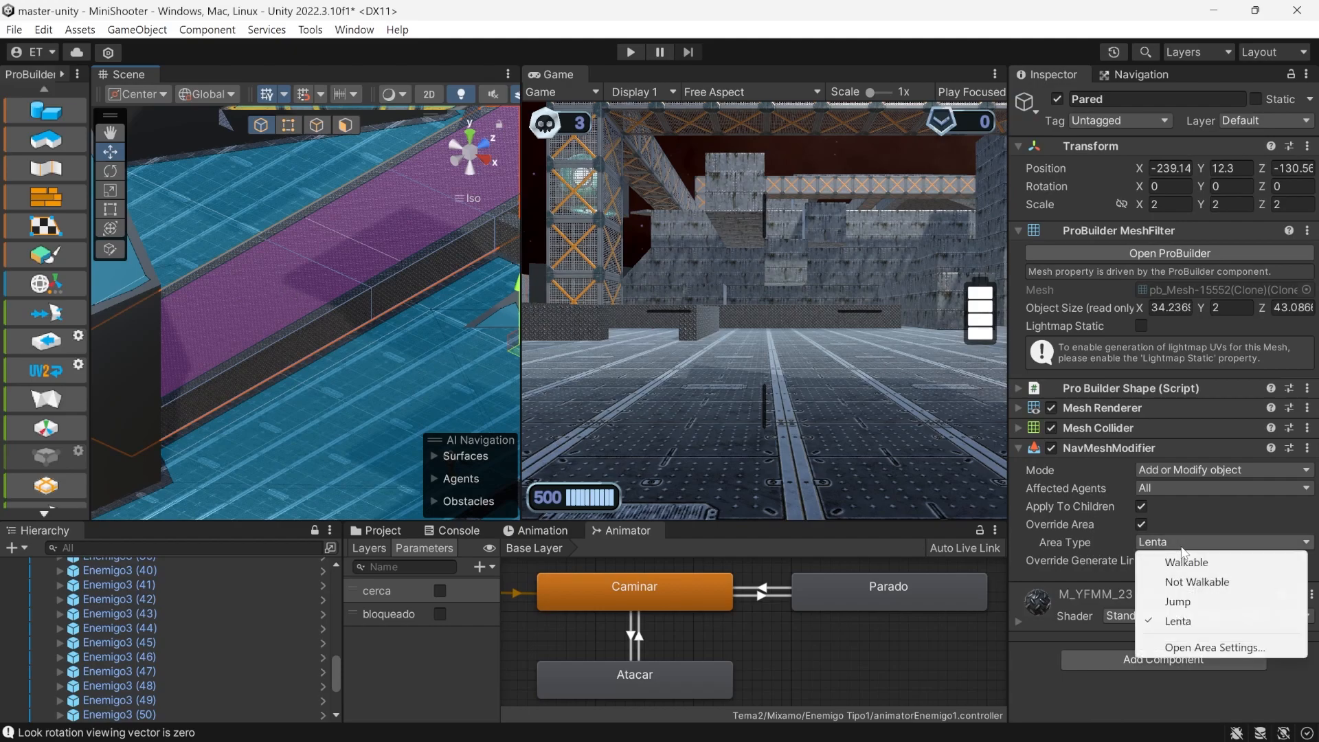
left_click(1199, 581)
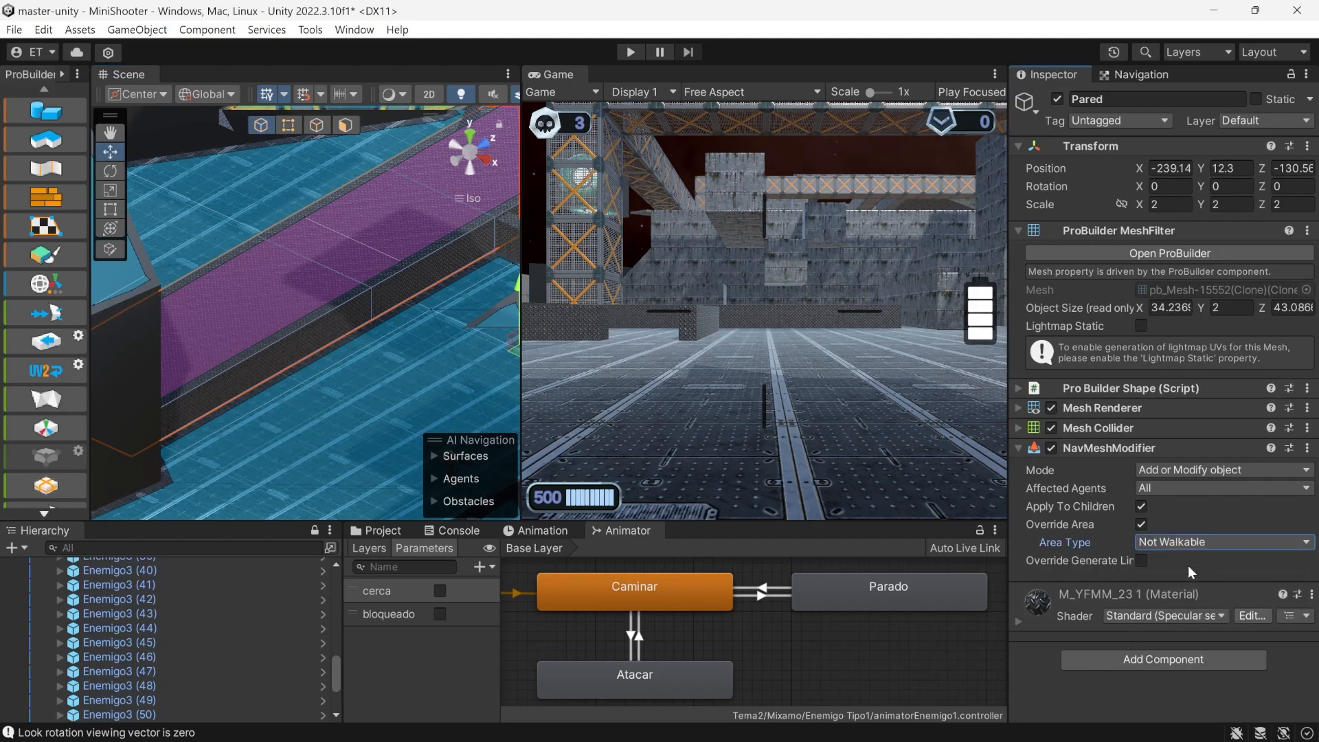
left_click(1139, 73)
left_click(1176, 100)
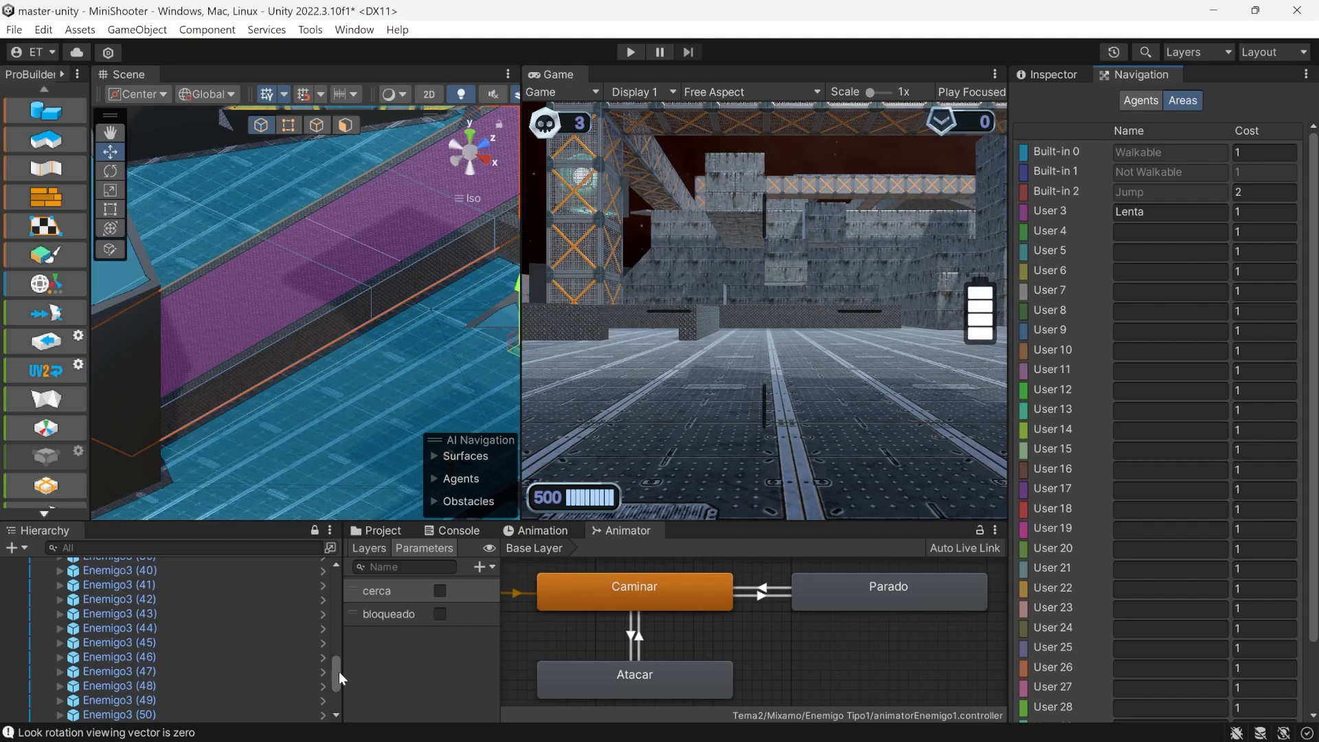
Step: Rebake the NavMeshSurface of the Escenario object and reselect the Pared platform
scroll(335, 677, "down", 3)
left_click(138, 697)
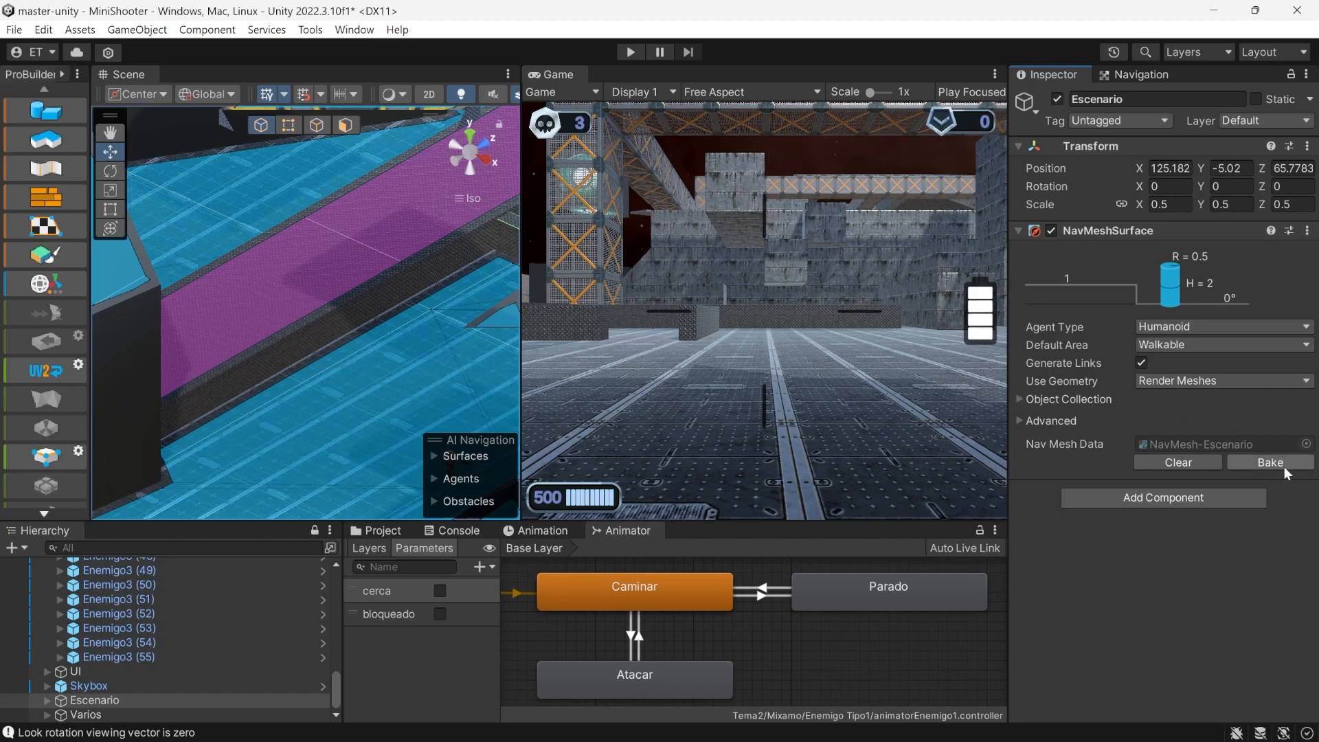
left_click(1285, 469)
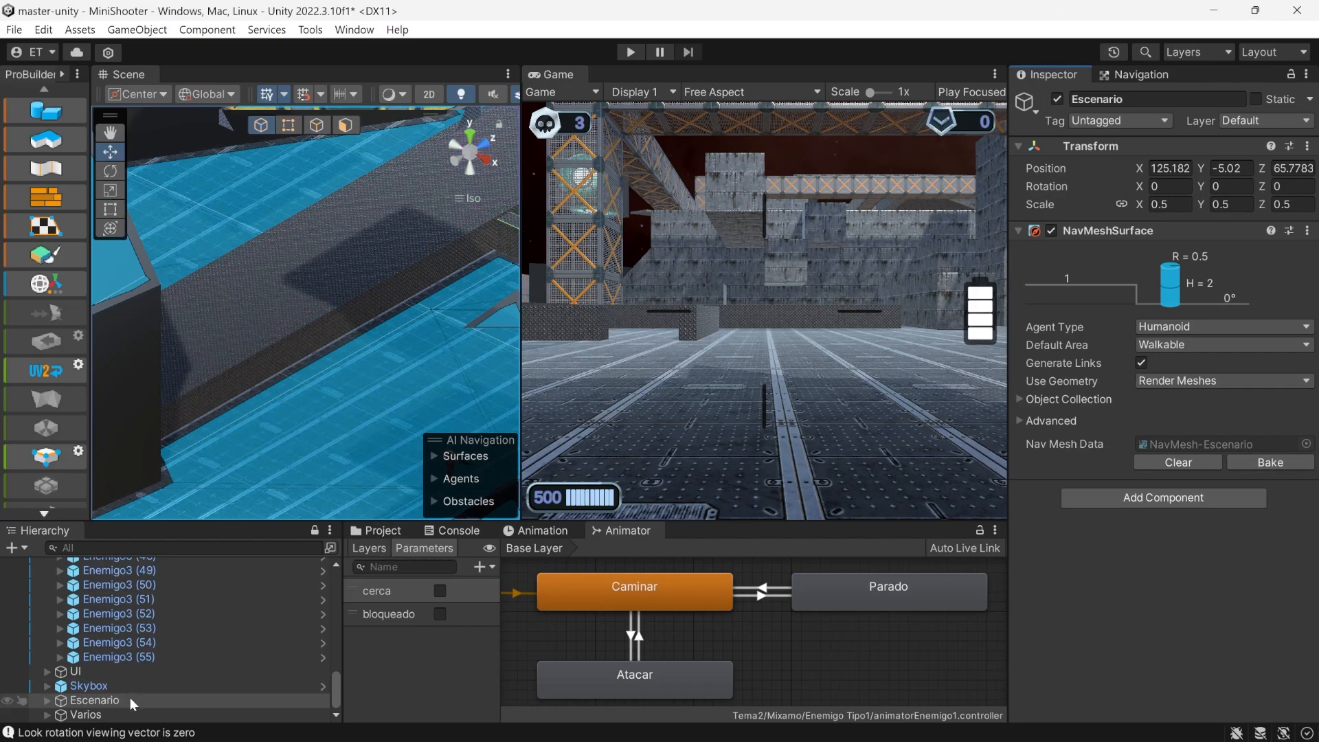
left_click(250, 323)
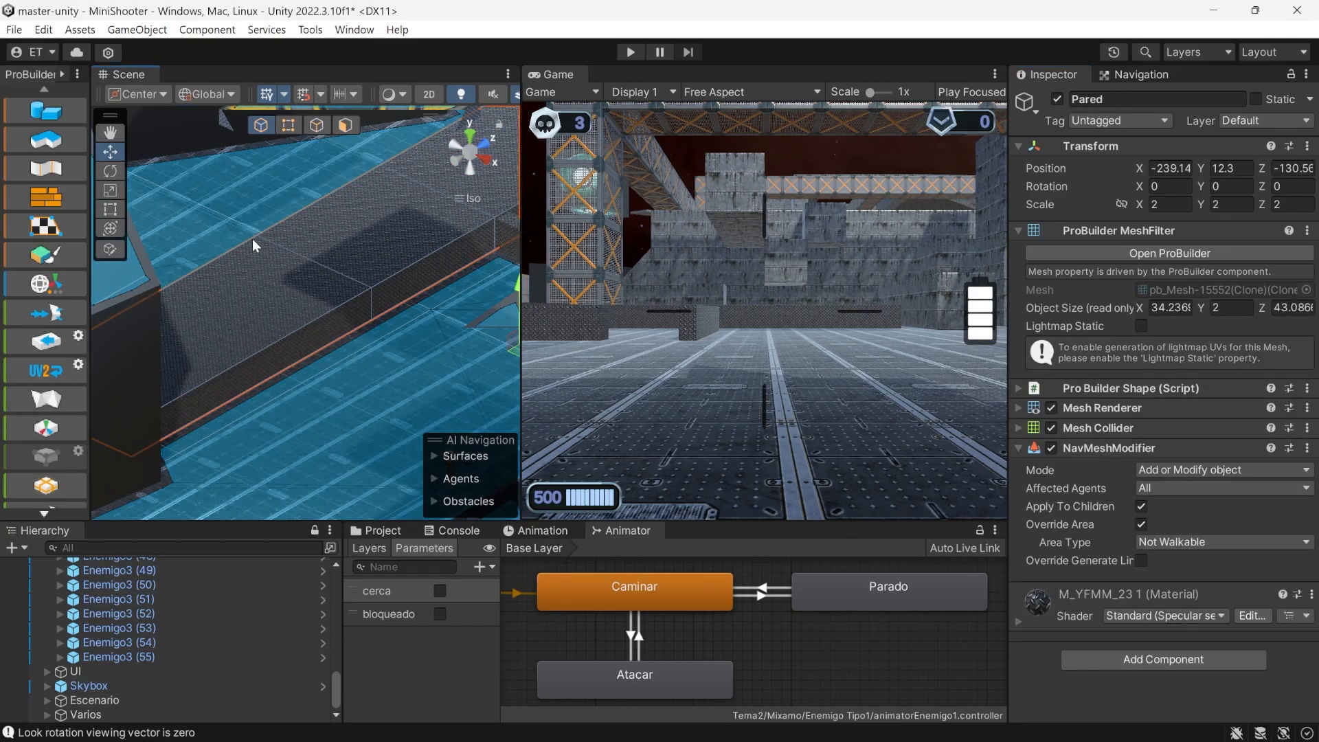
Step: Run the game, move the character onto the platform, and view the enemies' debug lines up close in the scene
left_click(632, 52)
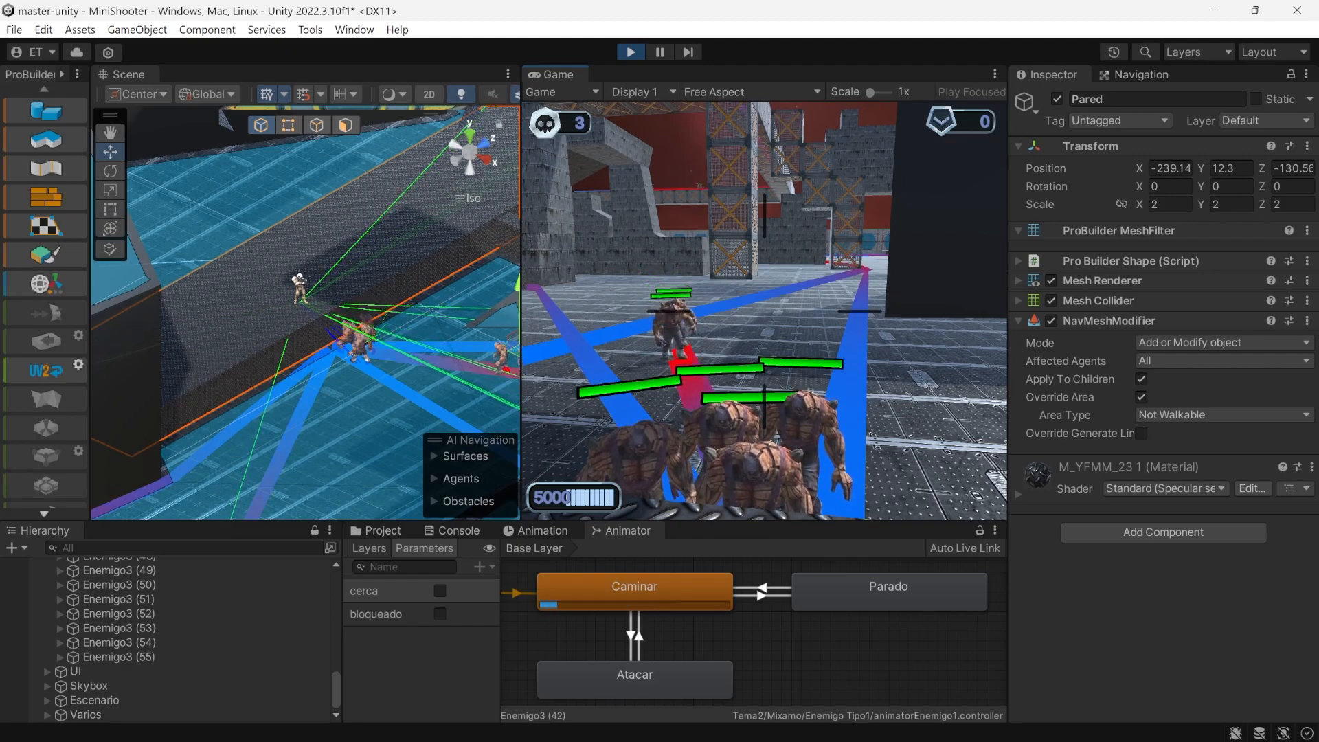
key("Escape")
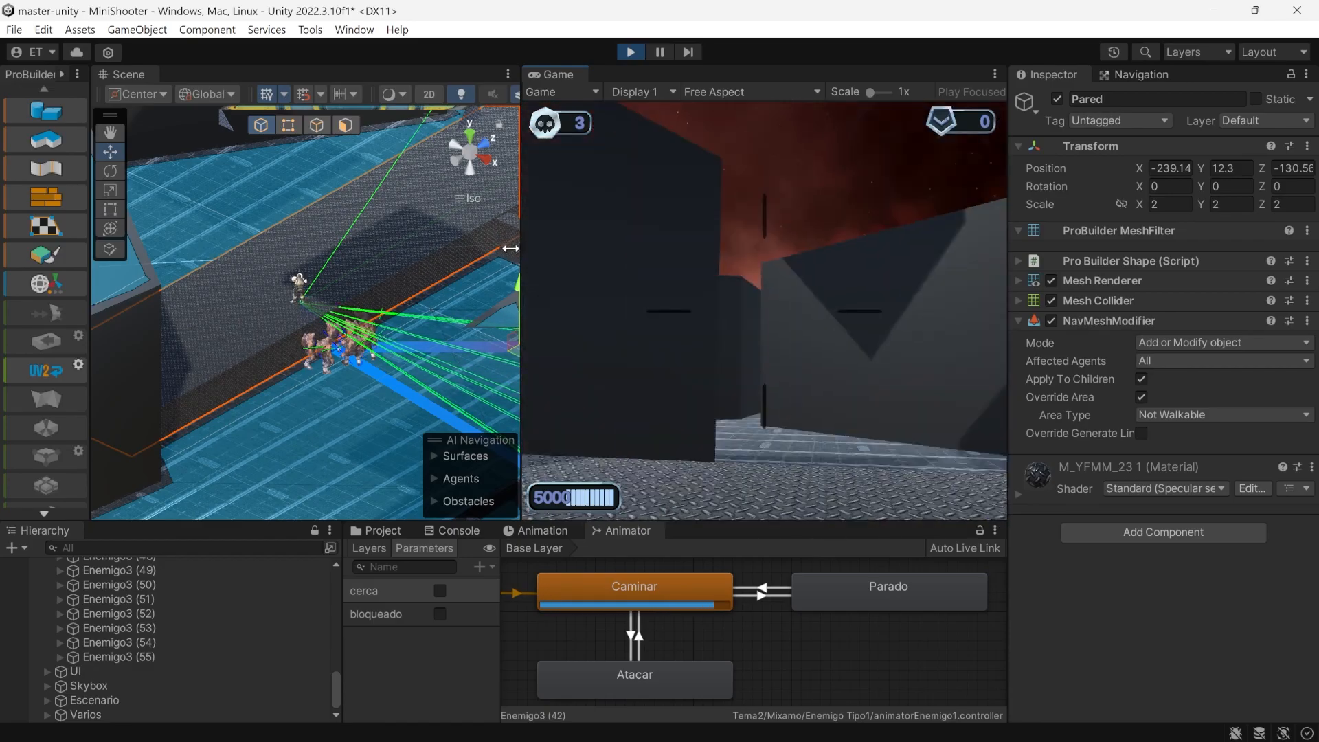
left_click_drag(313, 334, 344, 452, "alt")
left_click(316, 333)
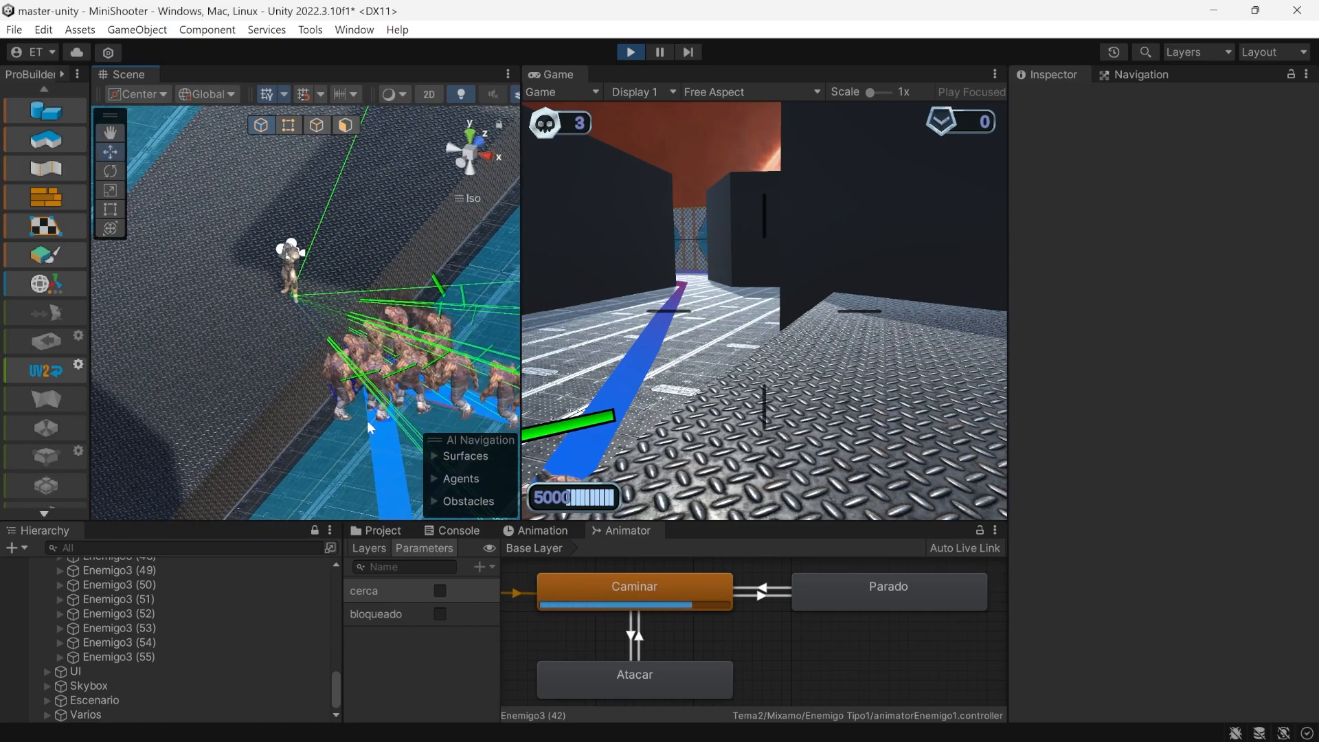
Step: Switch to Visual Studio and examine the branches of EnemigoShooter that draw the blue and green lines
key("alt+Tab")
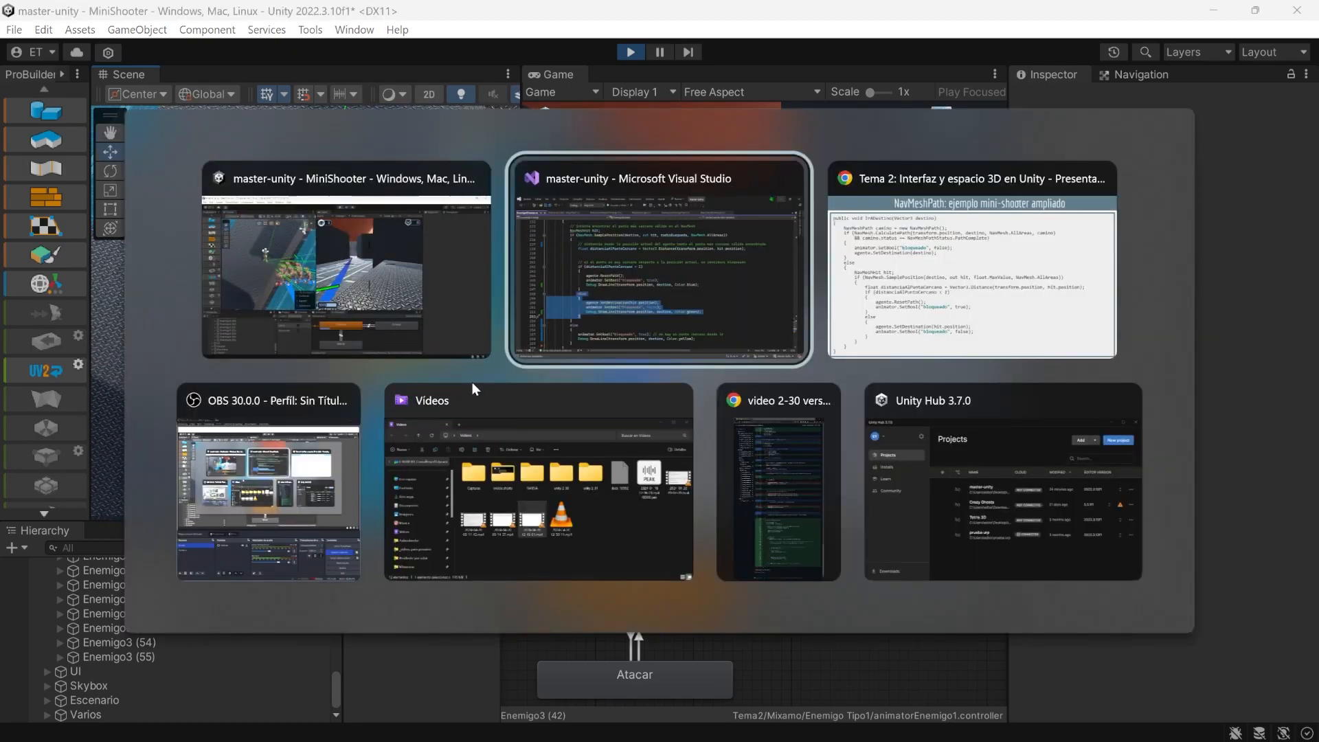
left_click_drag(841, 406, 255, 323)
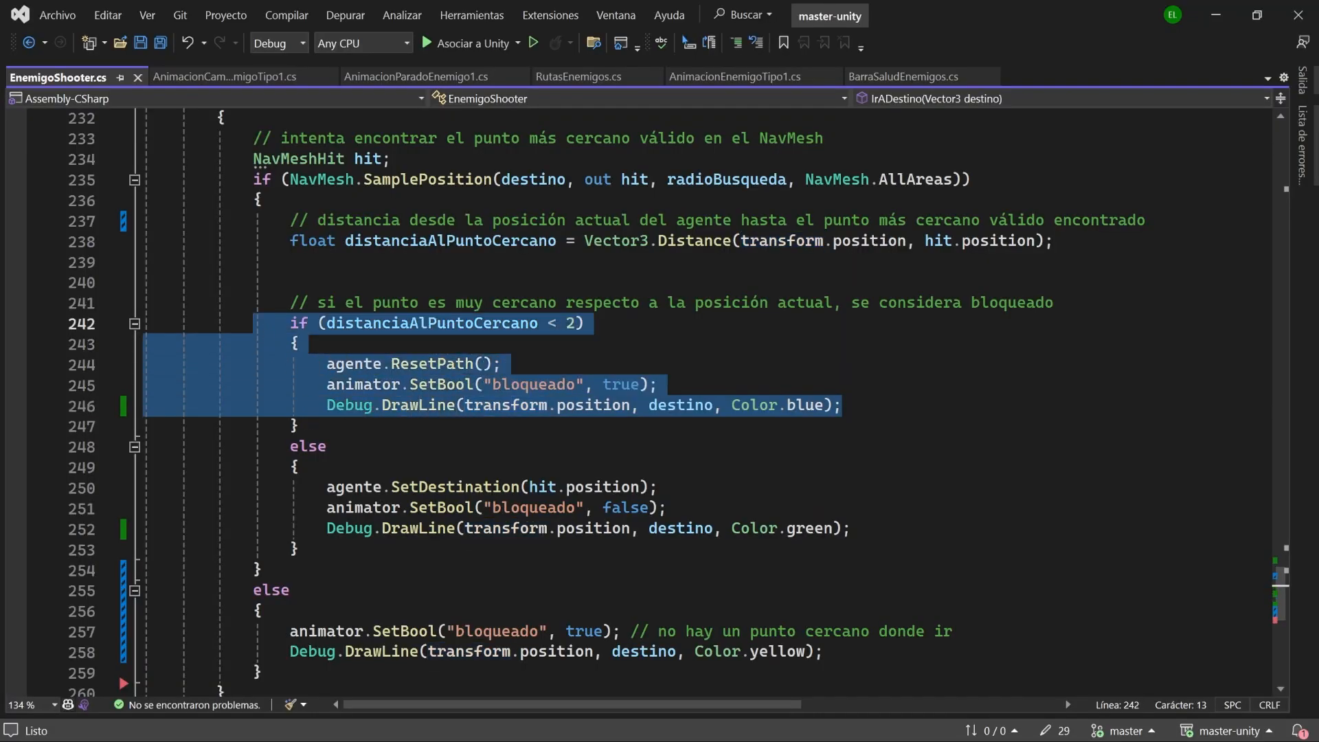
left_click_drag(273, 446, 301, 550)
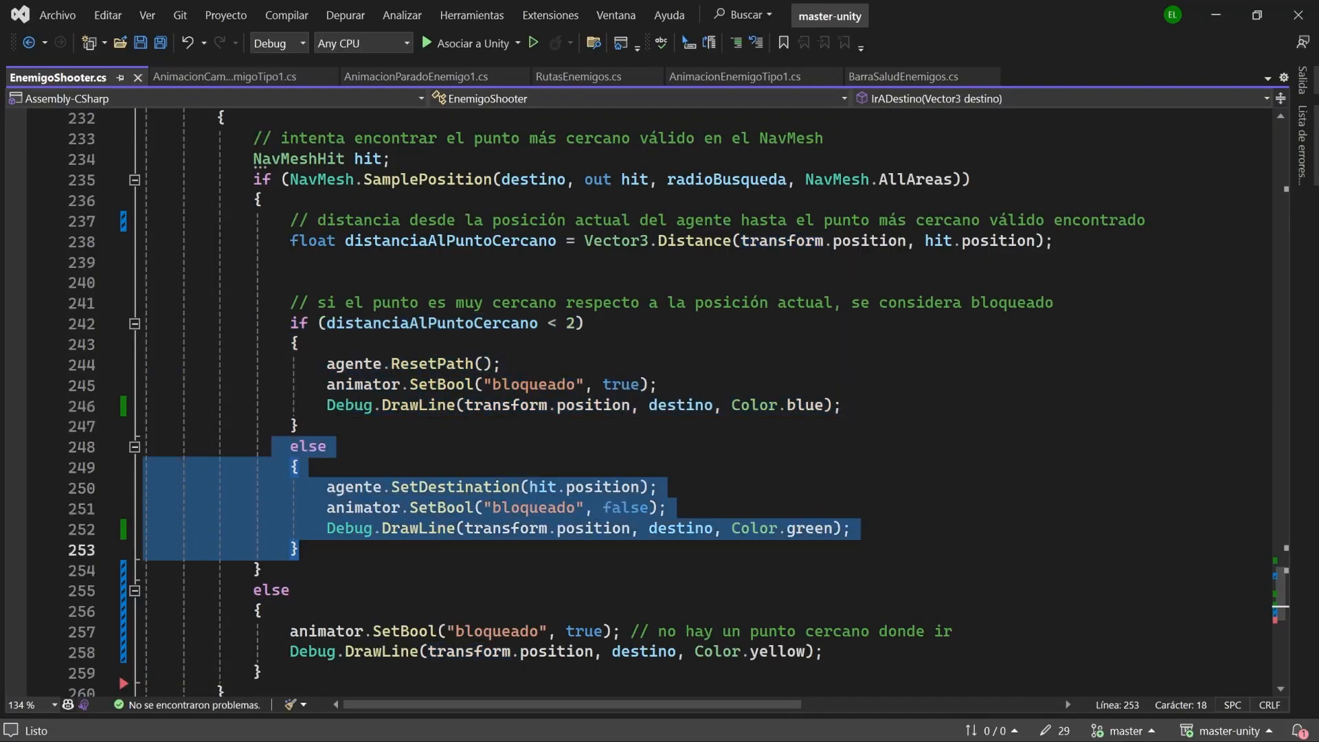
Step: Return to the running game in Unity and observe from several angles how the enemies gather beside the platform
key("alt+Tab")
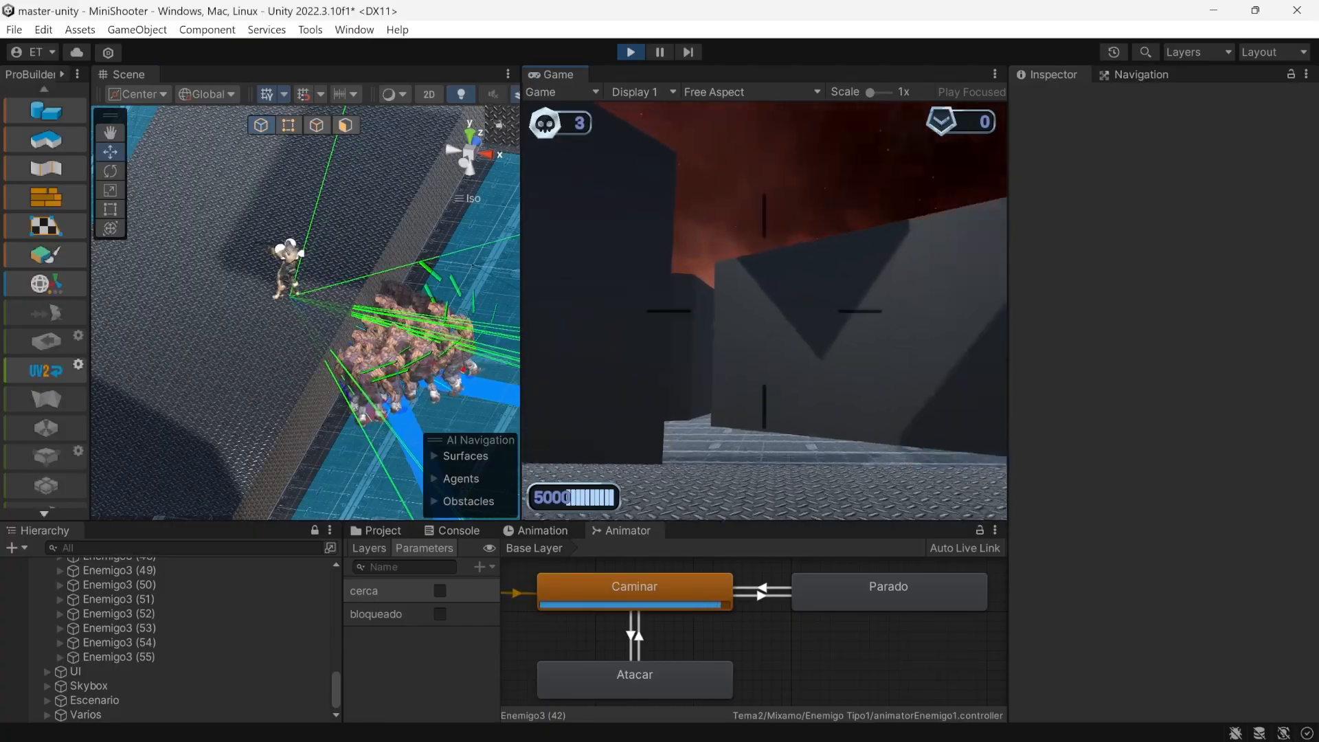
right_click_drag(297, 230, 698, 437)
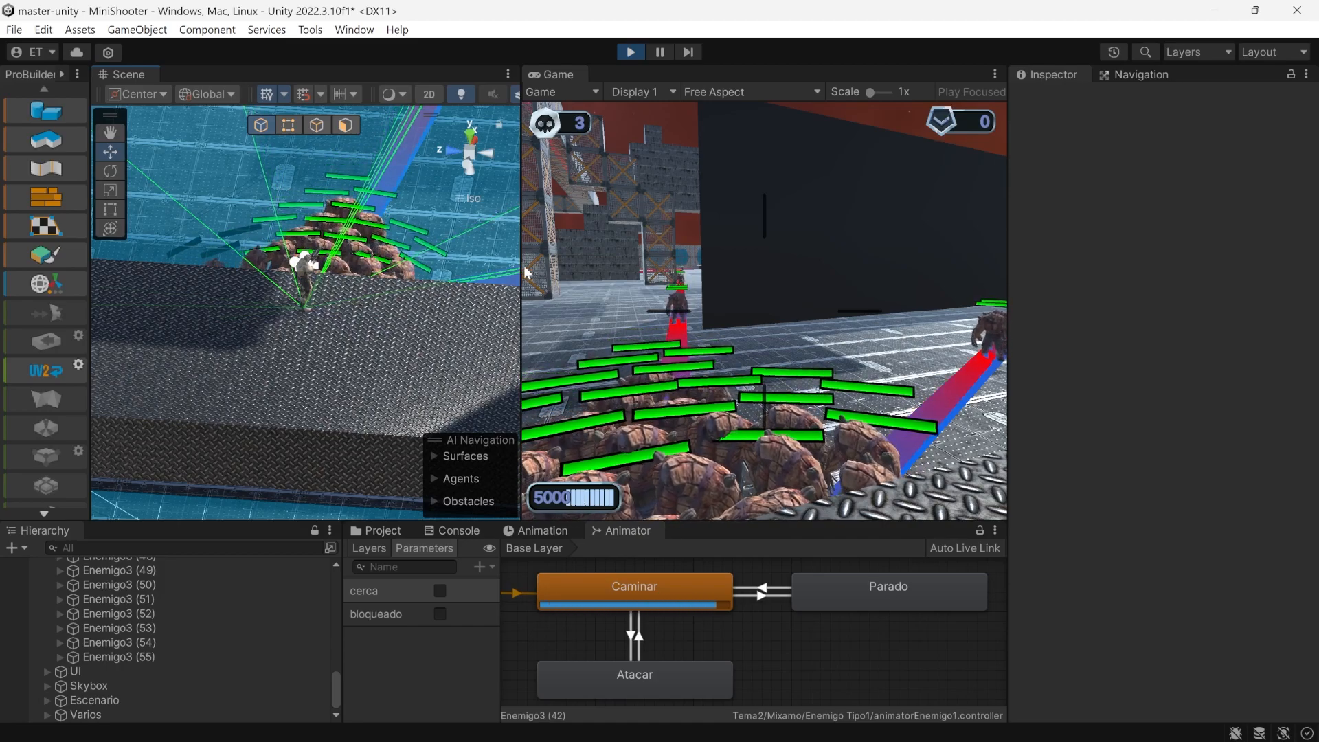
left_click_drag(520, 274, 534, 275)
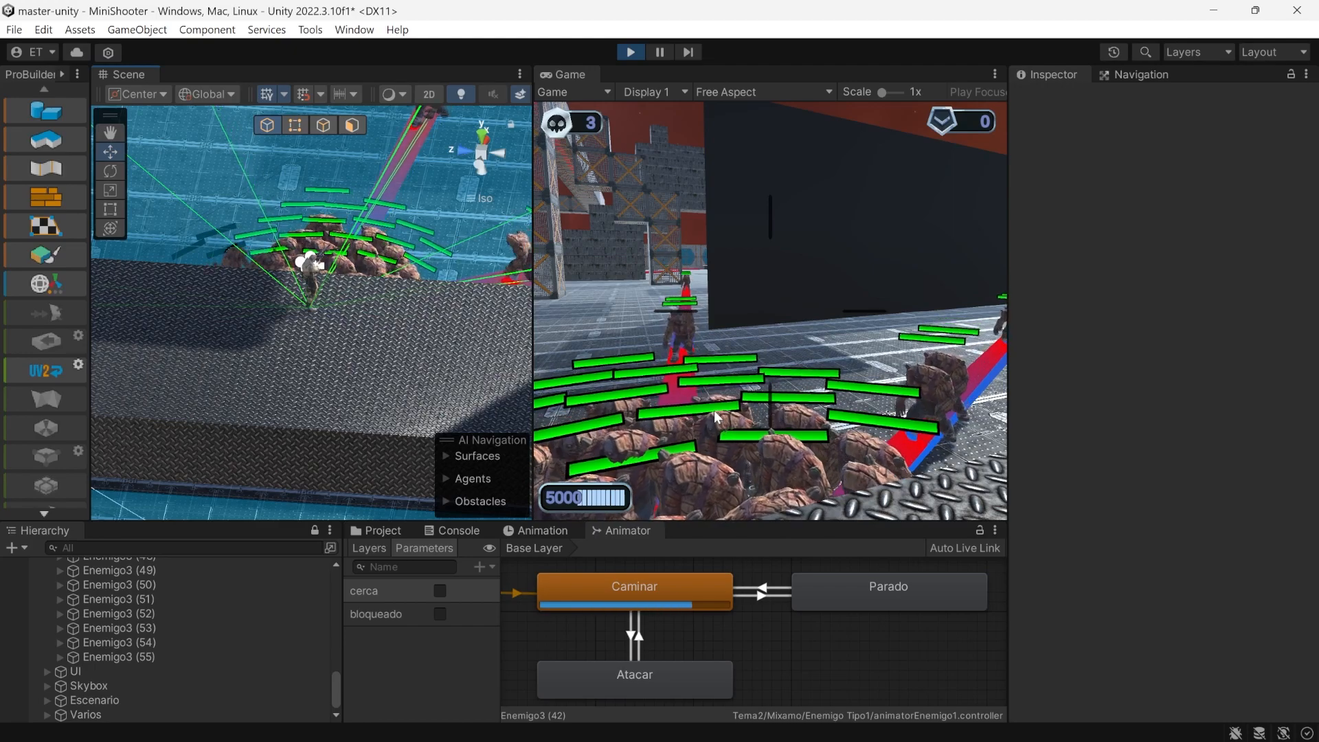
left_click(680, 485)
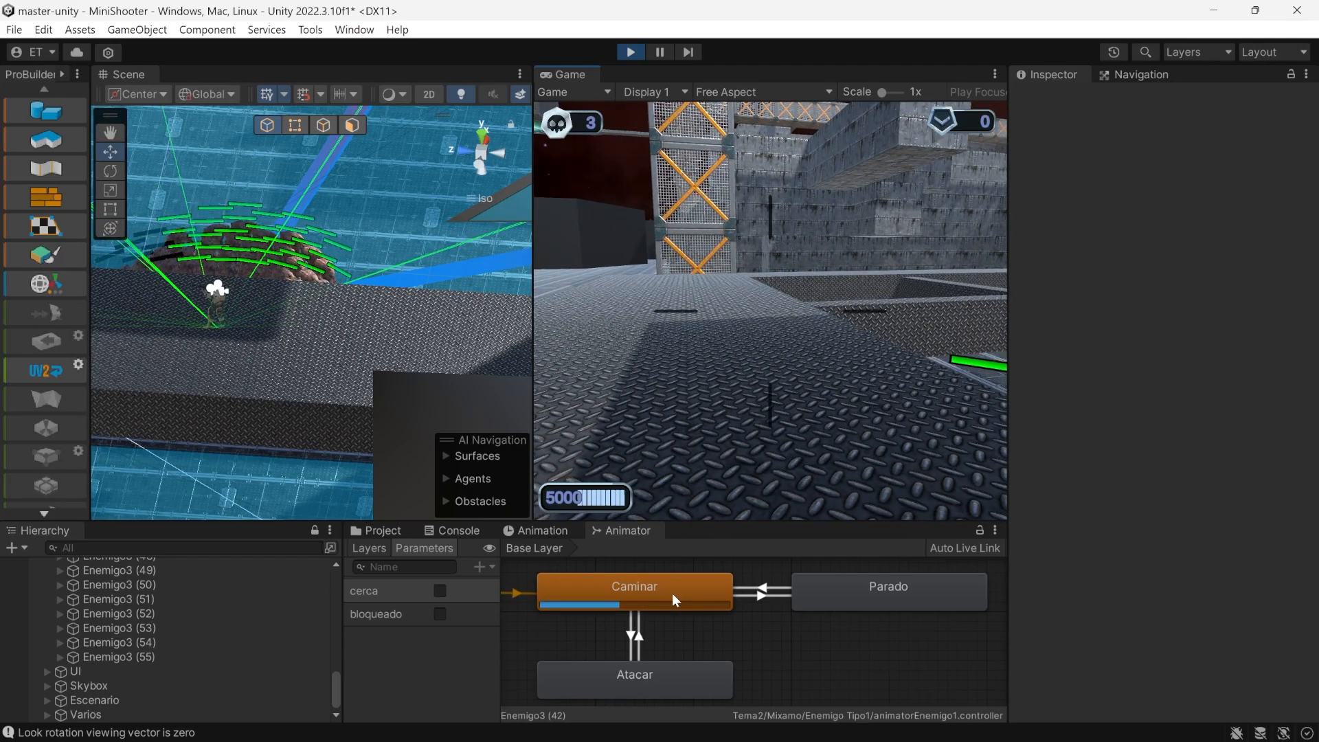
Step: Inspect the Caminar and Parado animator states, then stop the game
left_click(672, 601)
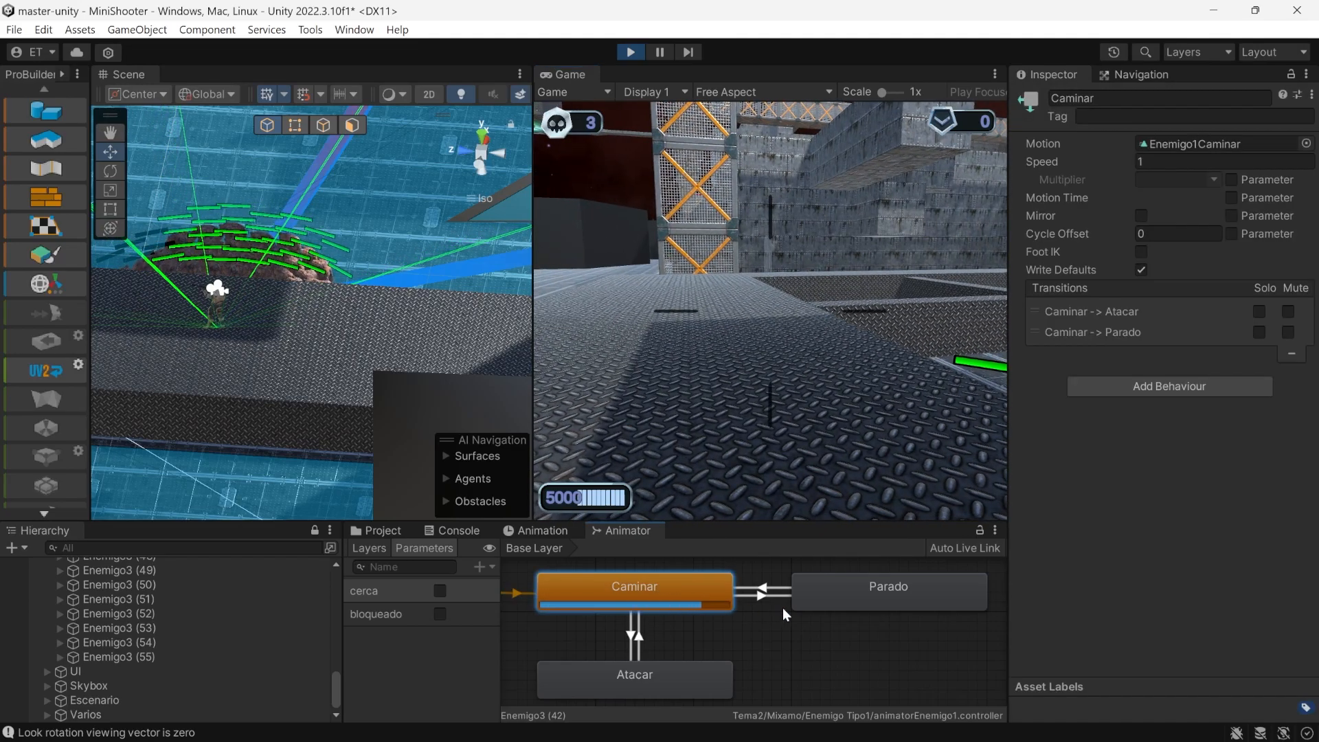
left_click(884, 597)
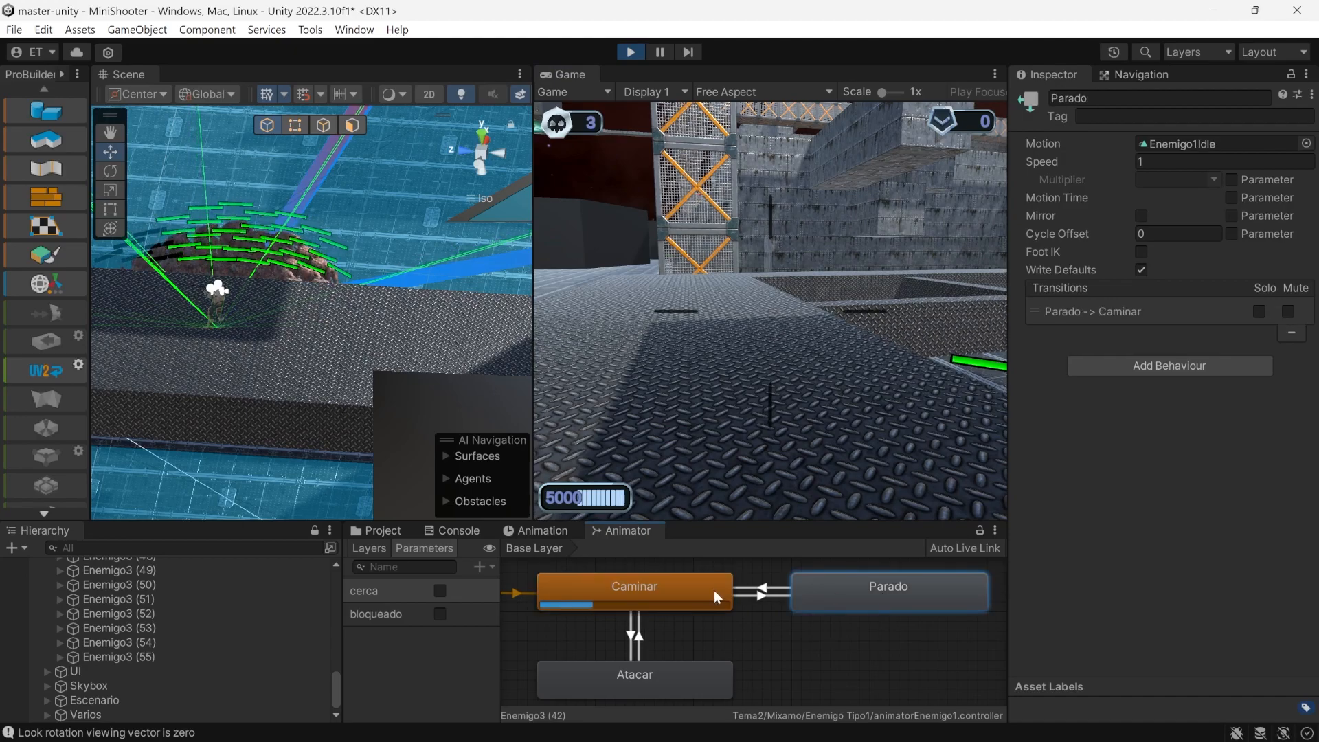
left_click(688, 592)
key("ctrl+p")
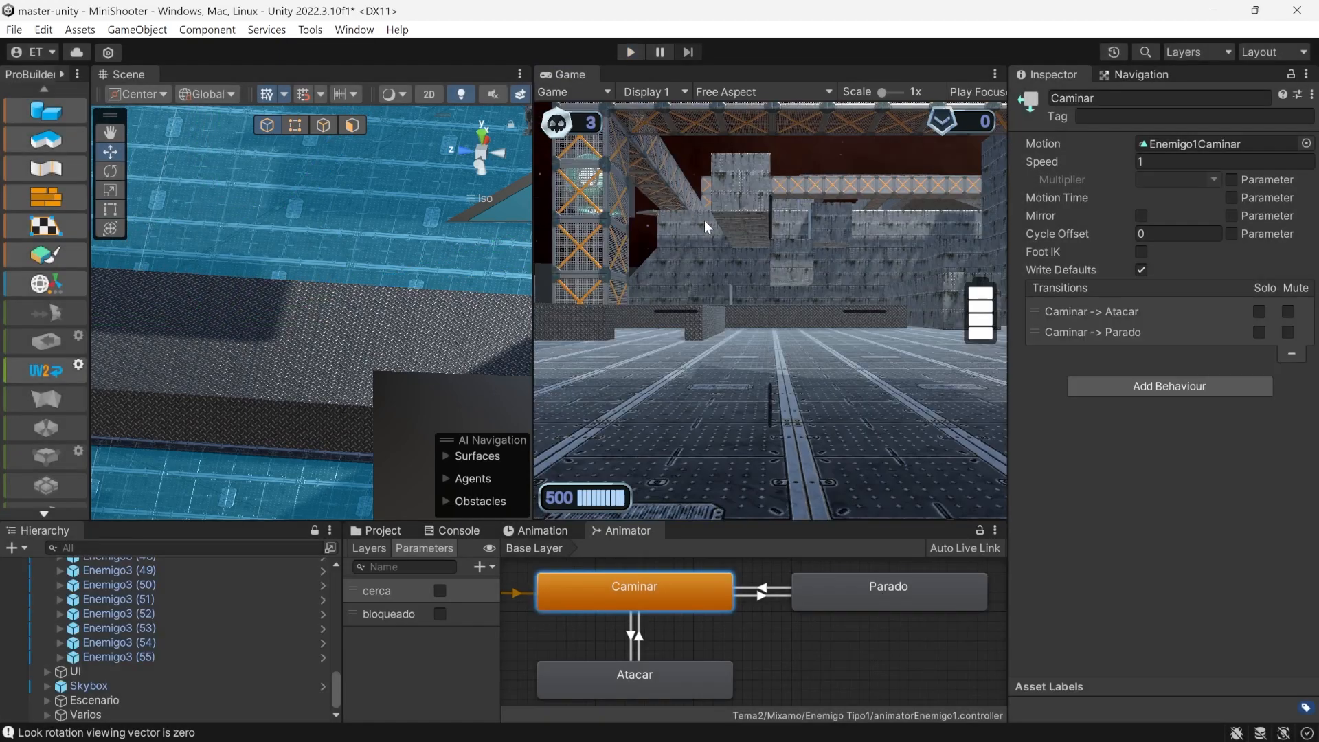
Step: Return to the EnemigoShooter script and delete the radioBusqueda declaration and the blank line below the NavMeshPath declaration in IrADestino
key("alt+Tab")
left_click(699, 269)
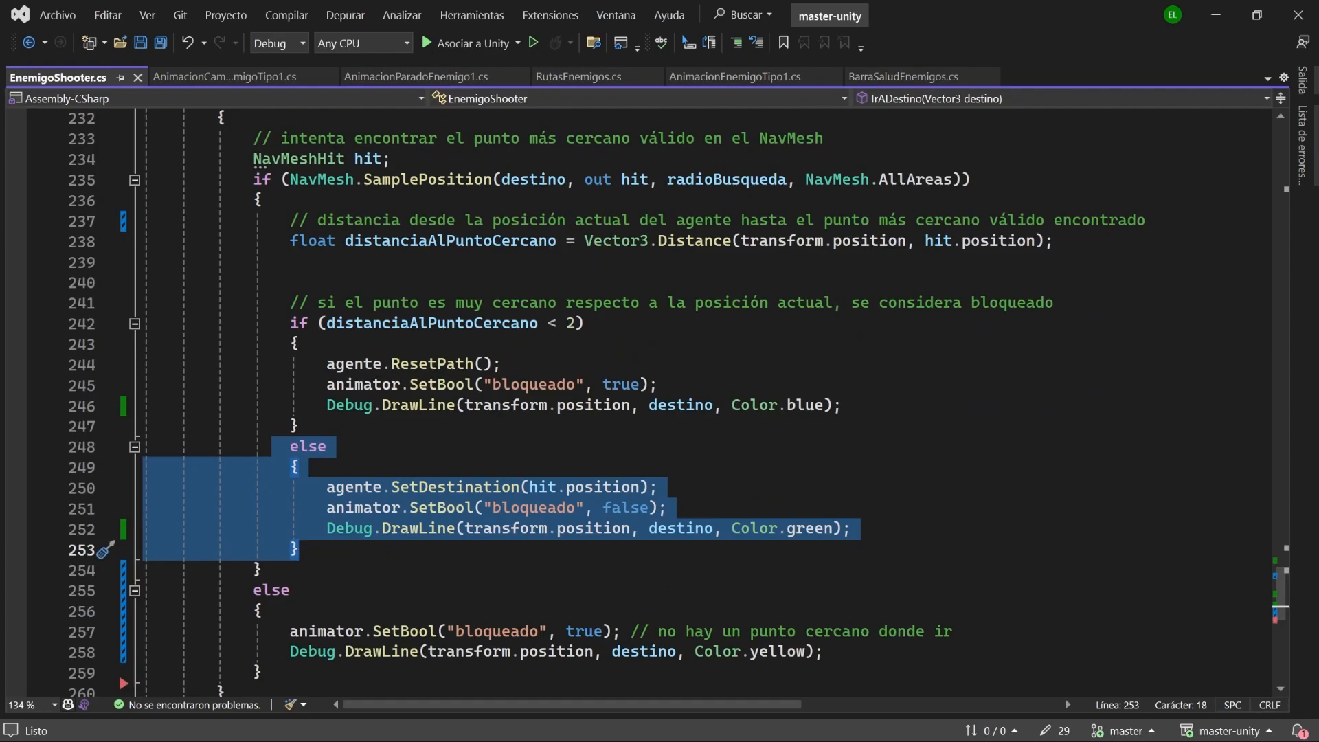
scroll(385, 309, "up", 6)
left_click_drag(456, 262, 211, 246)
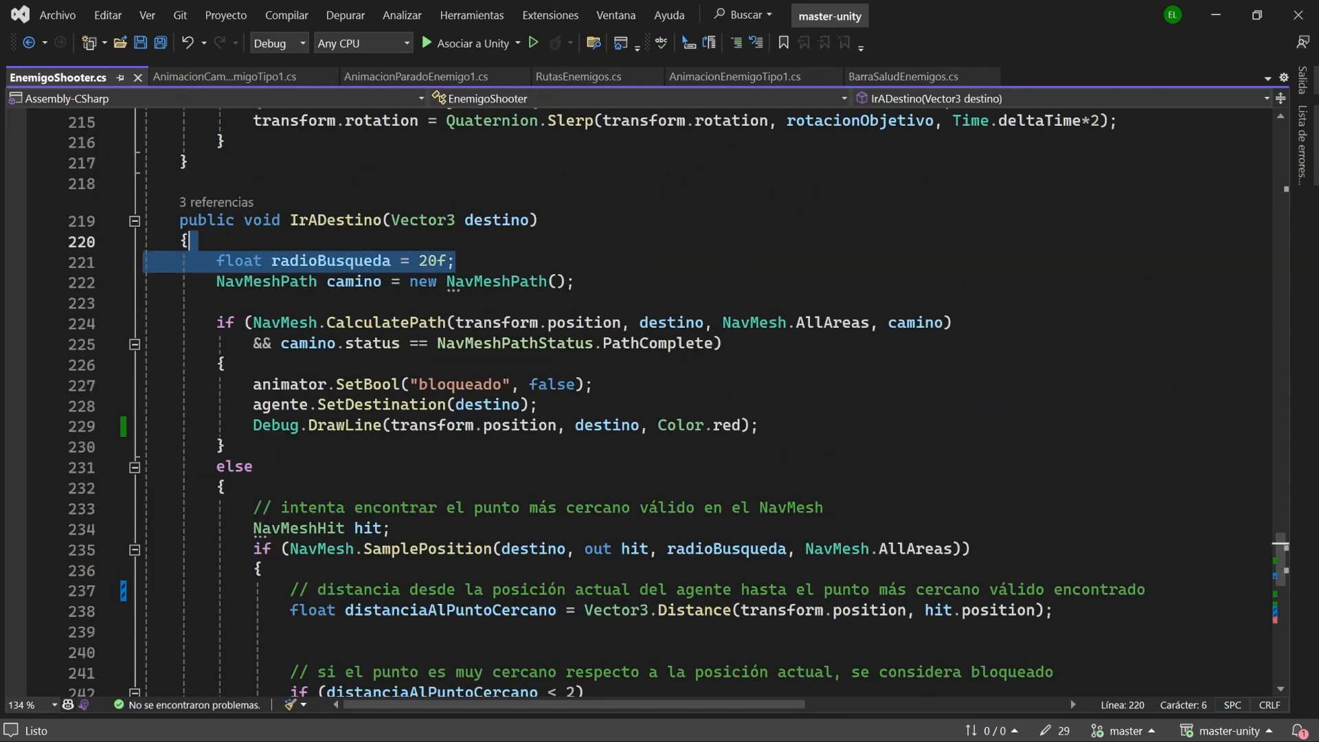
key("BackSpace")
key("BackSpace")
left_click(575, 261)
key("Delete")
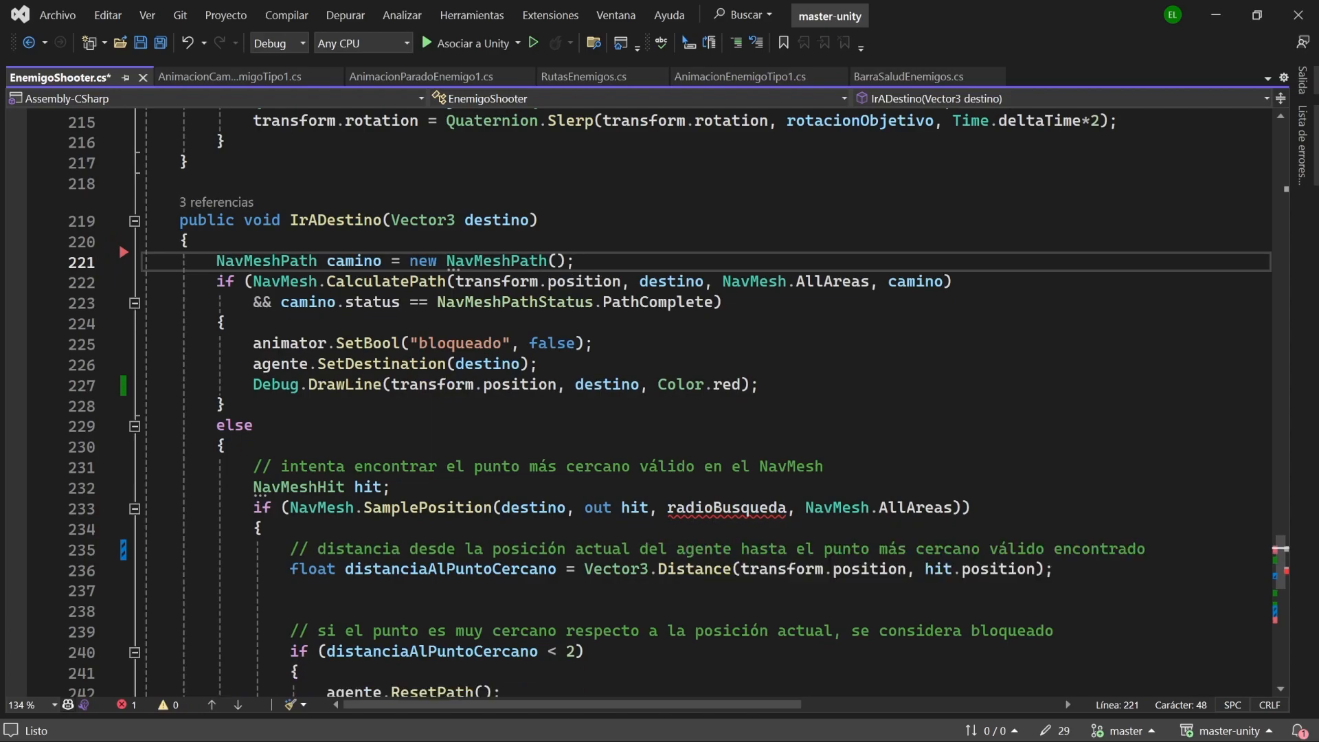
Step: Replace the radioBusqueda argument of NavMesh.SamplePosition with float.MaxValue
double_click(719, 508)
type("floa")
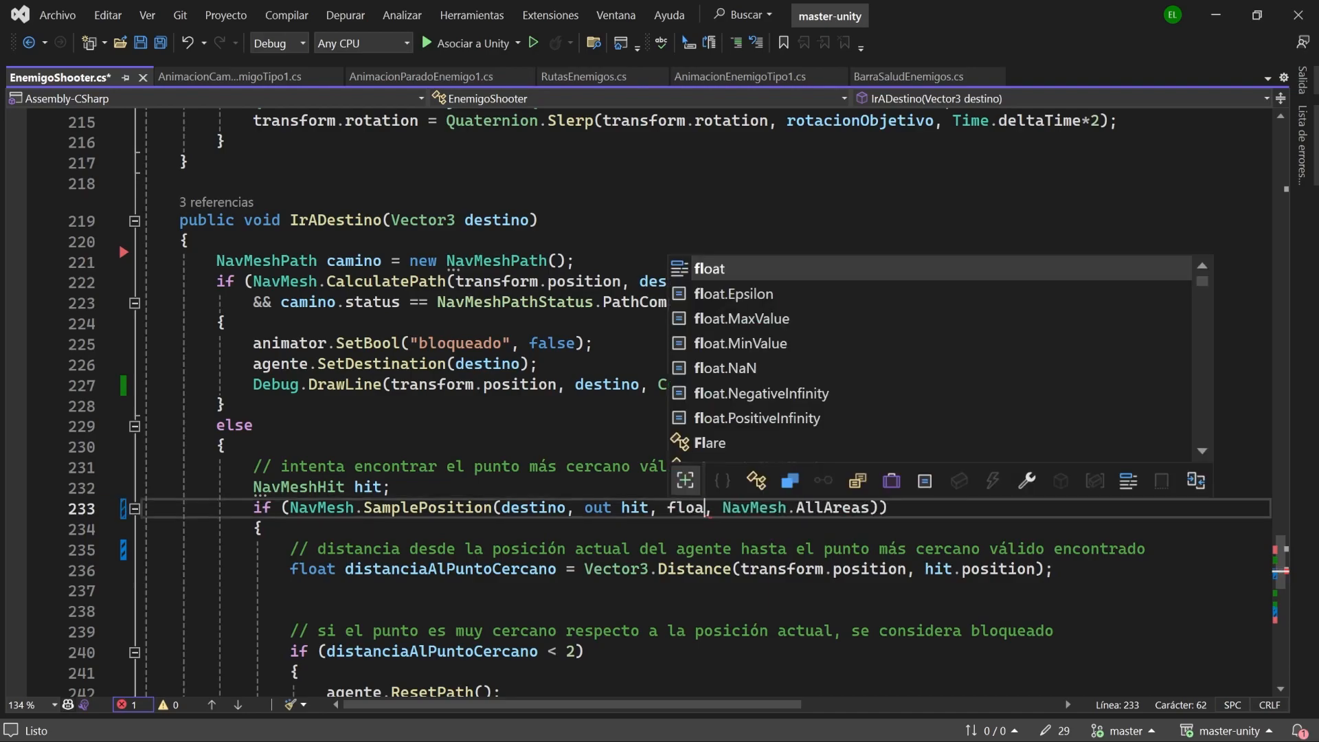
key("Down")
key("Down")
key("Tab")
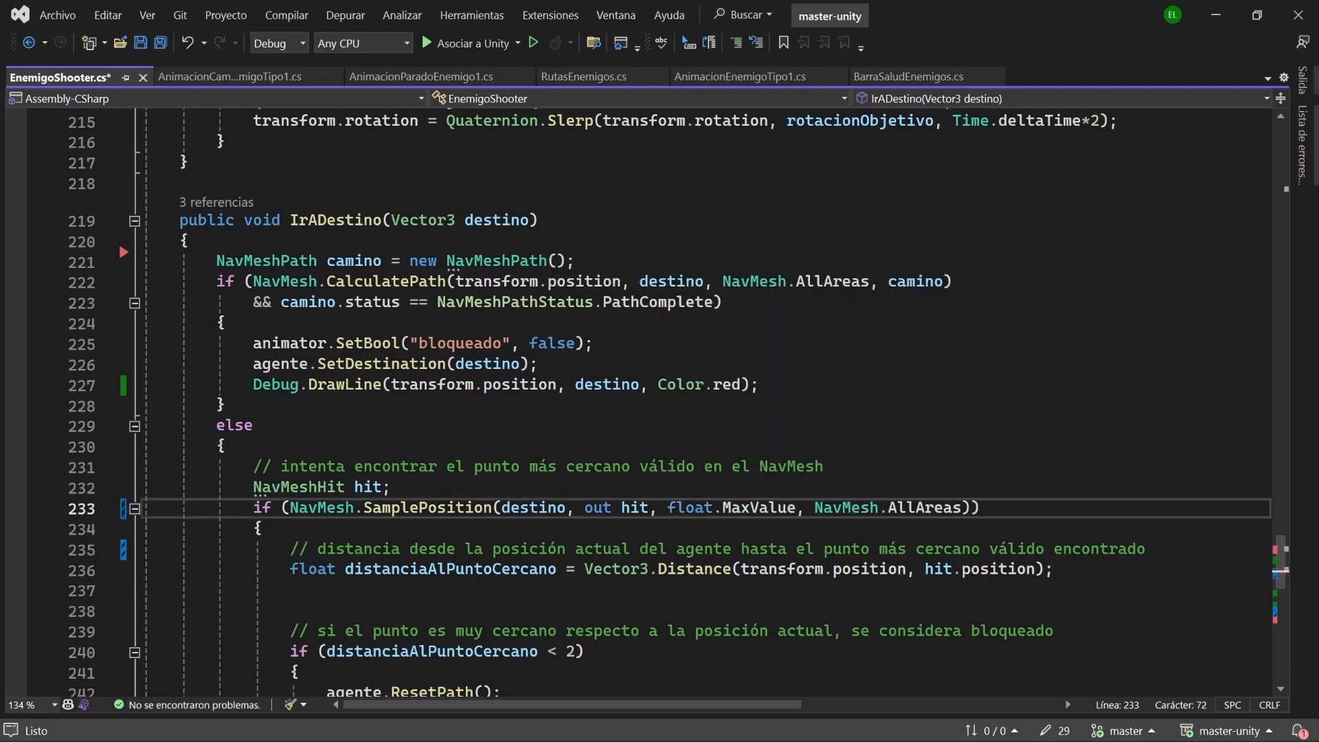
Step: Delete the red, blue, green and yellow Debug.DrawLine statements from the branches of IrADestino
scroll(763, 508, "down", 1)
left_click_drag(217, 220, 227, 262)
left_click(751, 323)
left_click_drag(759, 323, 542, 303)
key("BackSpace")
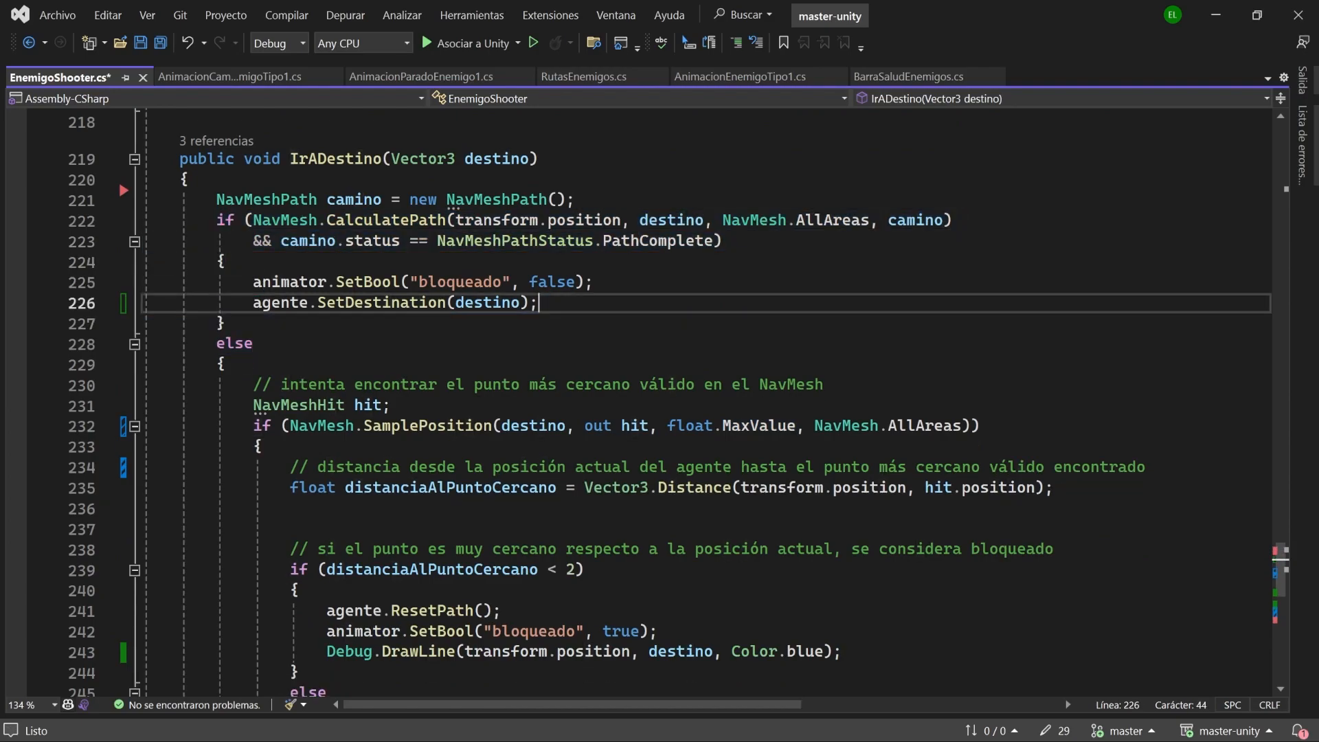
scroll(543, 303, "down", 3)
left_click_drag(842, 467, 658, 446)
key("BackSpace")
left_click_drag(851, 569, 668, 549)
key("BackSpace")
scroll(668, 549, "down", 7)
left_click_drag(290, 241, 826, 241)
key("BackSpace")
Step: Delete the final else branch that handles finding no nearby point in IrADestino
scroll(826, 241, "up", 1)
left_click_drag(243, 241, 264, 305)
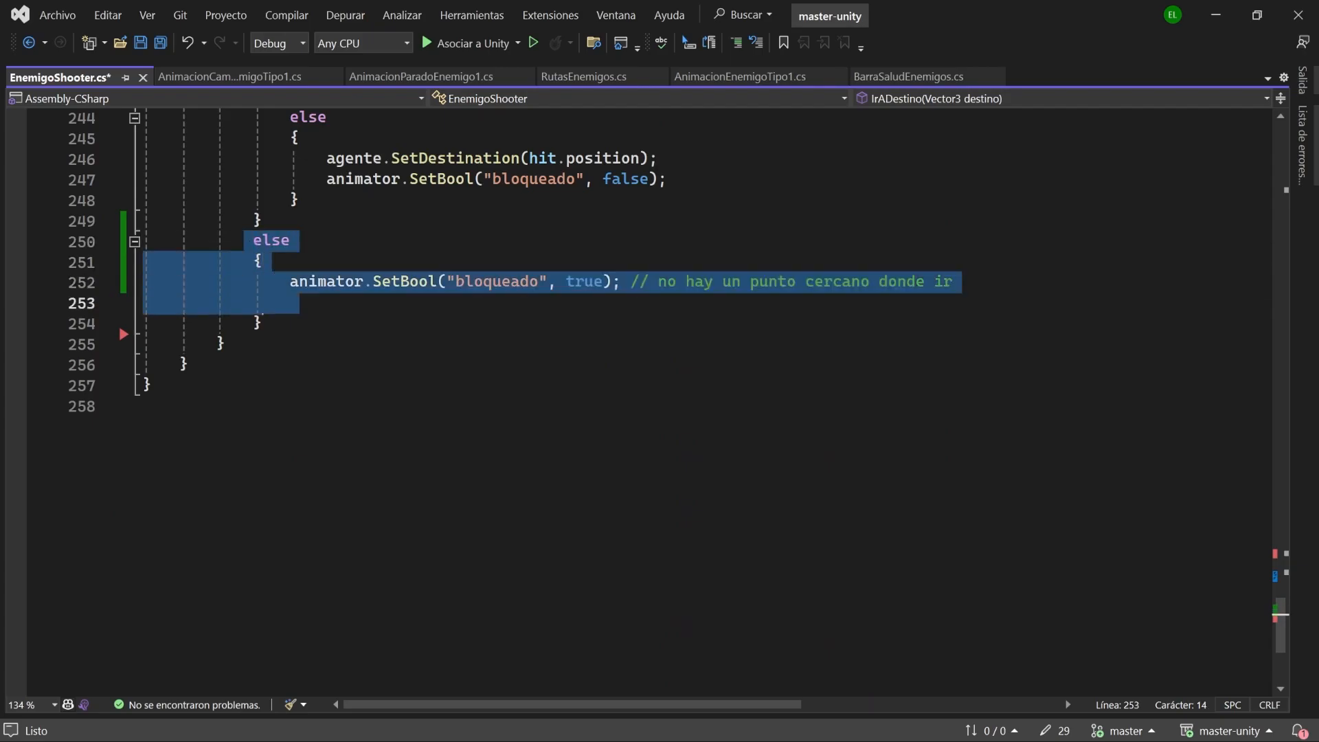
key("BackSpace")
scroll(263, 305, "up", 10)
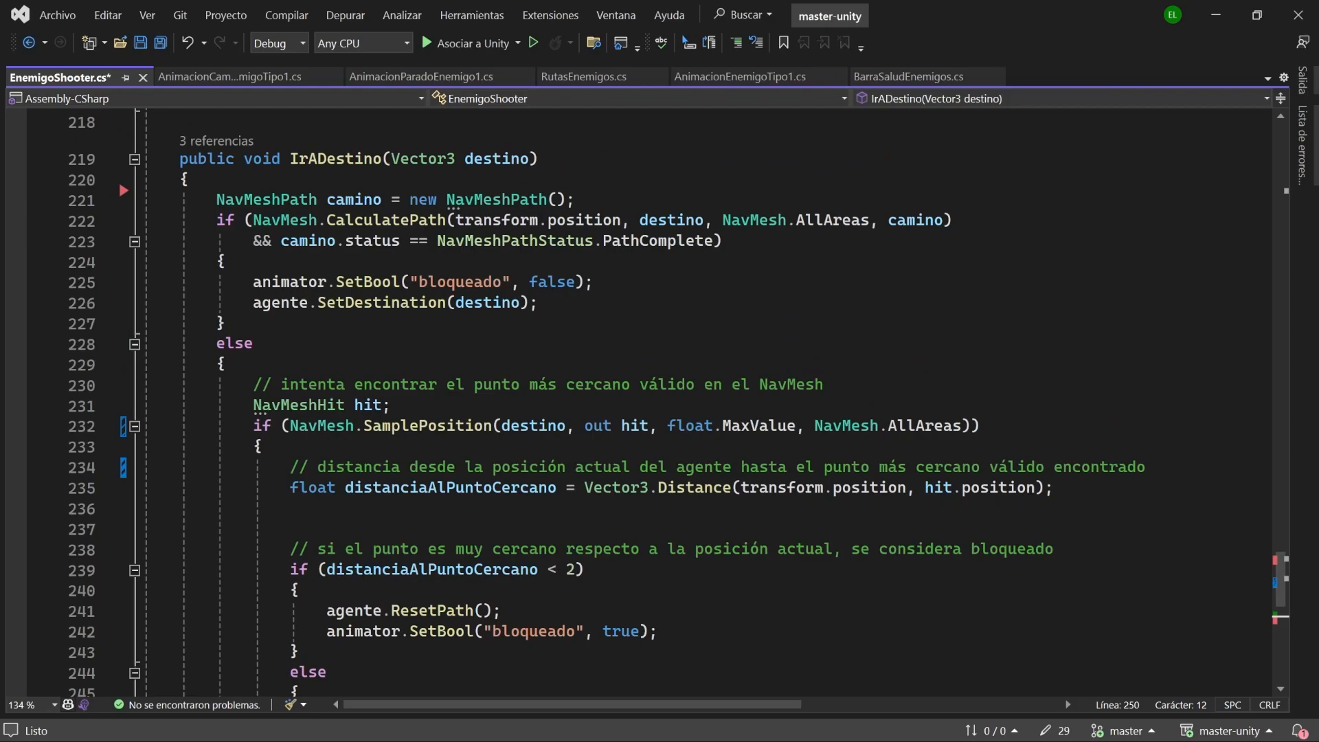
Step: Delete the animator.SetBool("bloqueado") statements from the inner if and else branches that compare distanciaAlPuntoCercano
scroll(658, 384, "down", 4)
scroll(658, 384, "up", 1)
left_click_drag(658, 384, 505, 363)
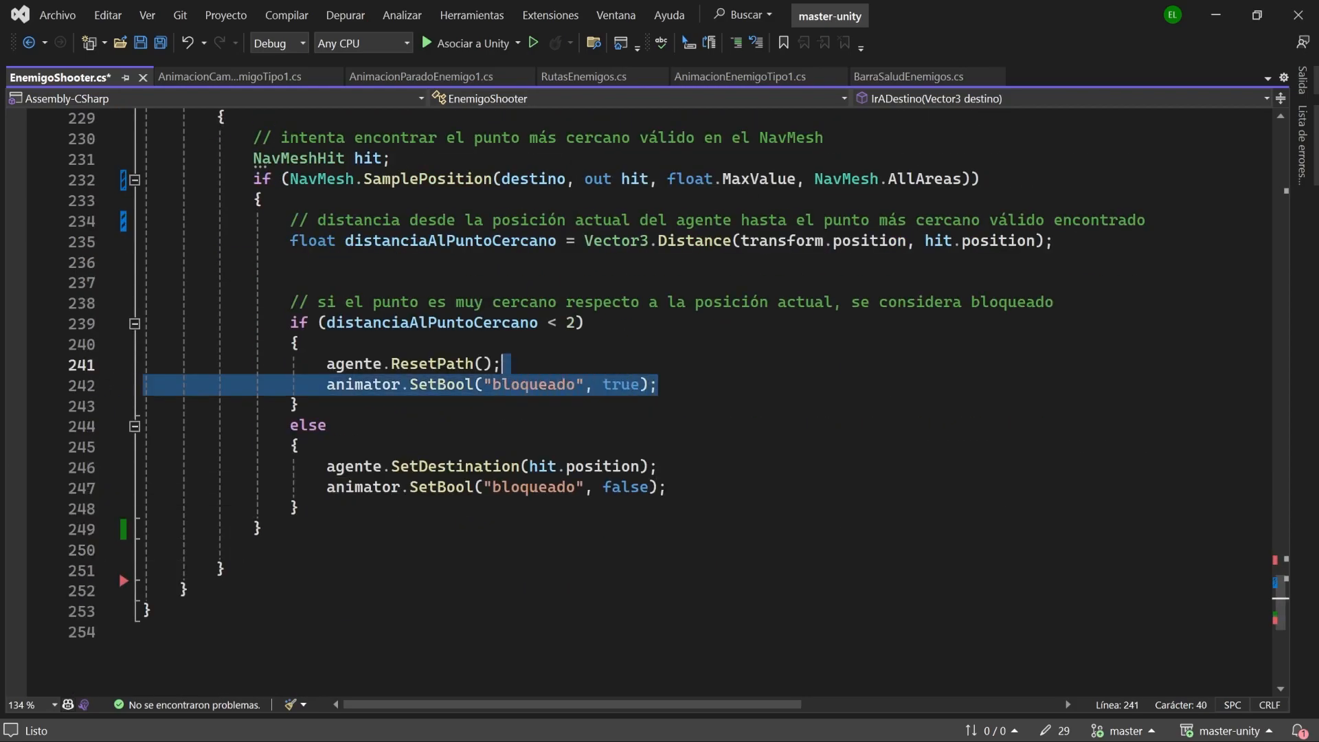
key("BackSpace")
left_click_drag(666, 466, 658, 445)
key("BackSpace")
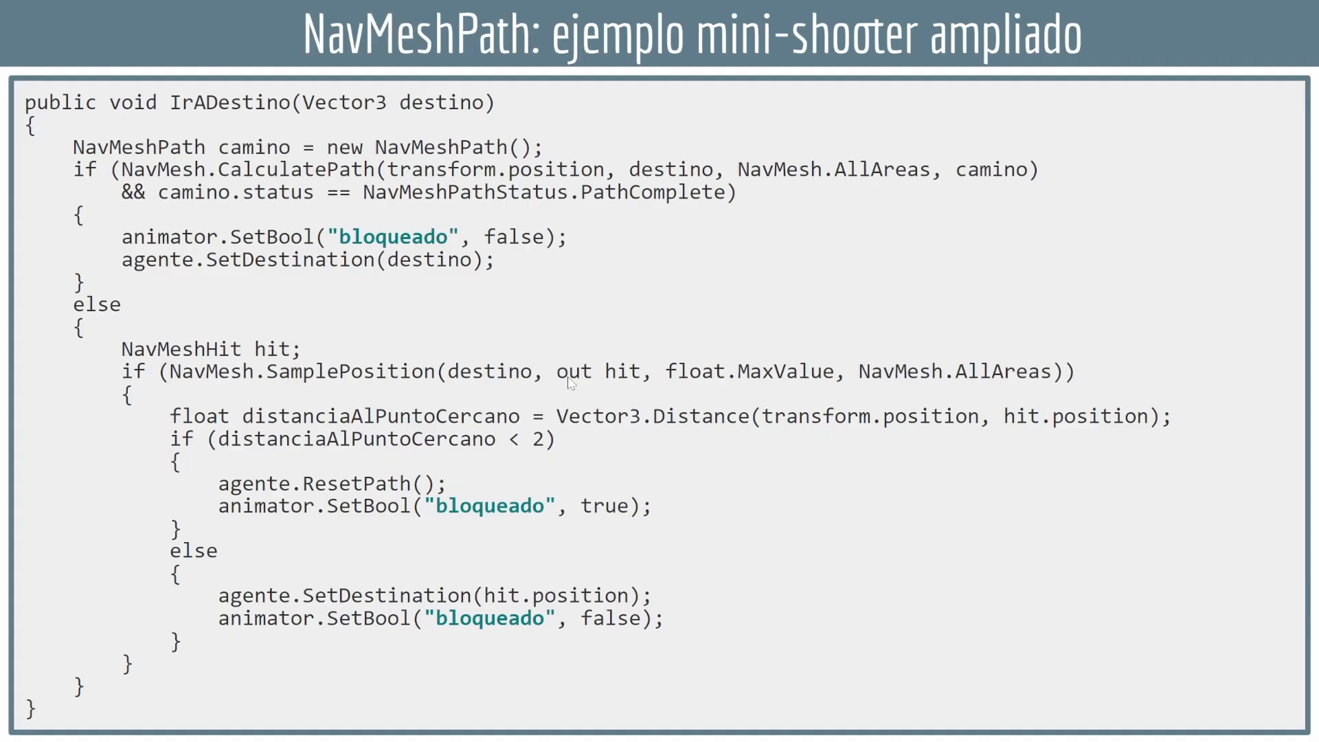
Step: Switch to the presentation and advance to the slide with the AnimacionCaminarEnemigoTipo1 code
left_click(569, 383)
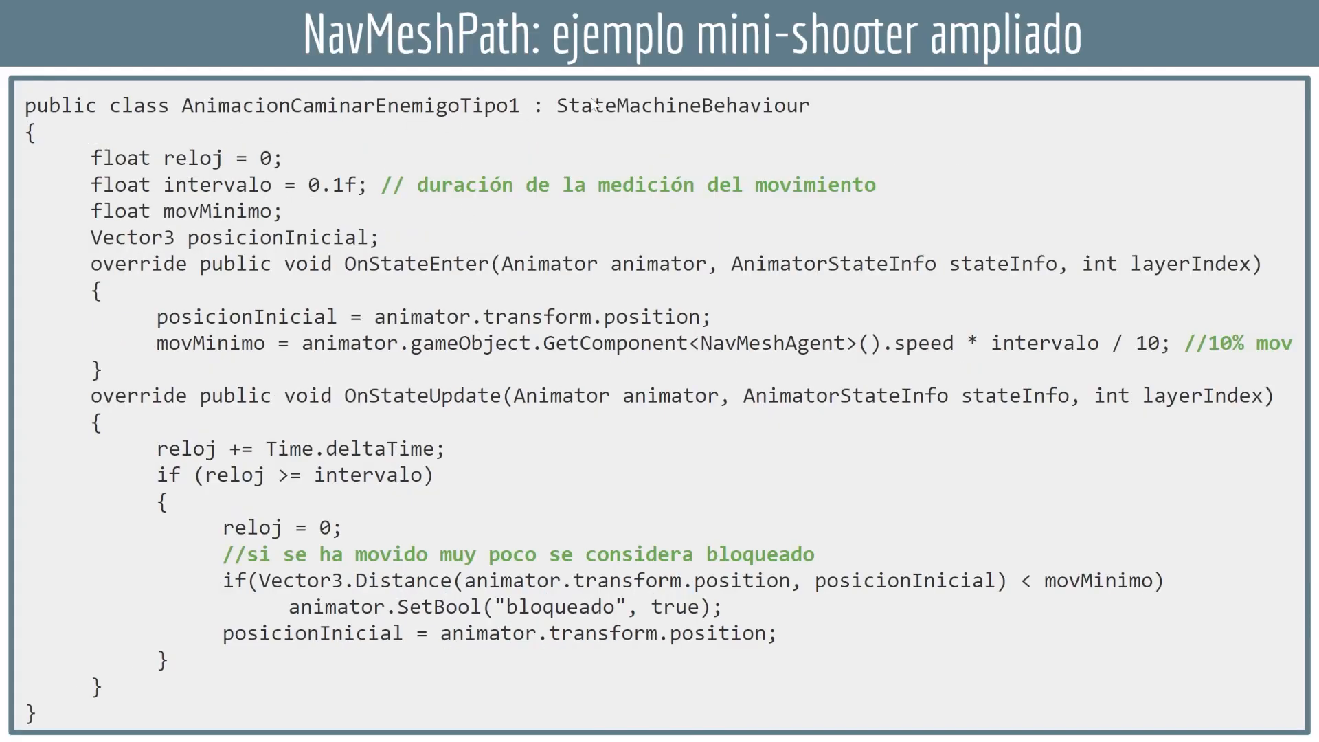